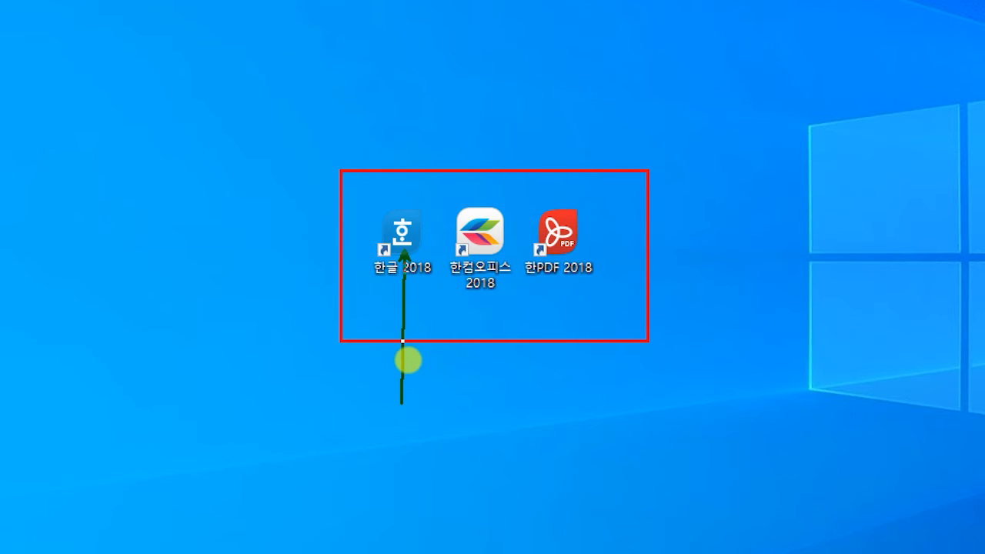
Launch 한글 2018 from the desktop
click(432, 307)
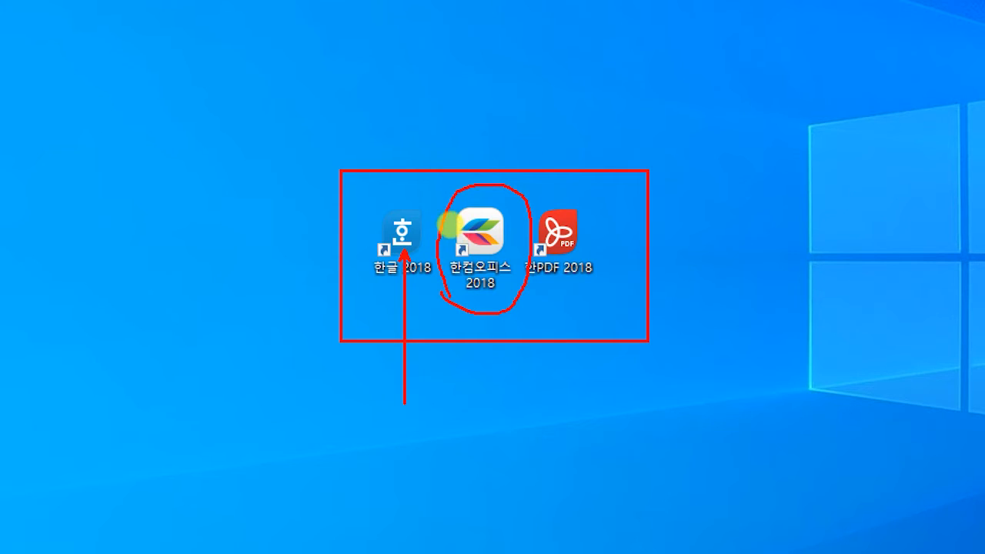
key(ctrl)
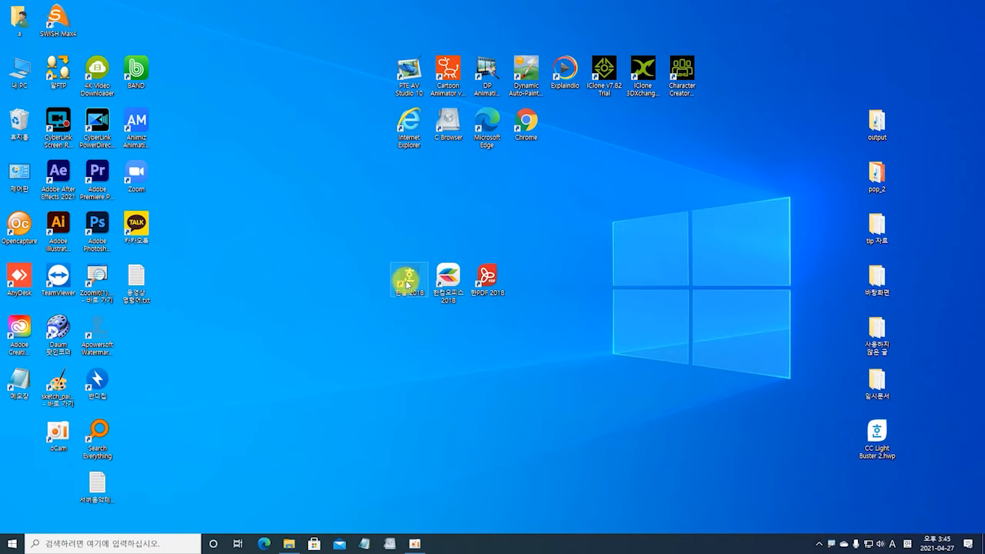
double_click(407, 282)
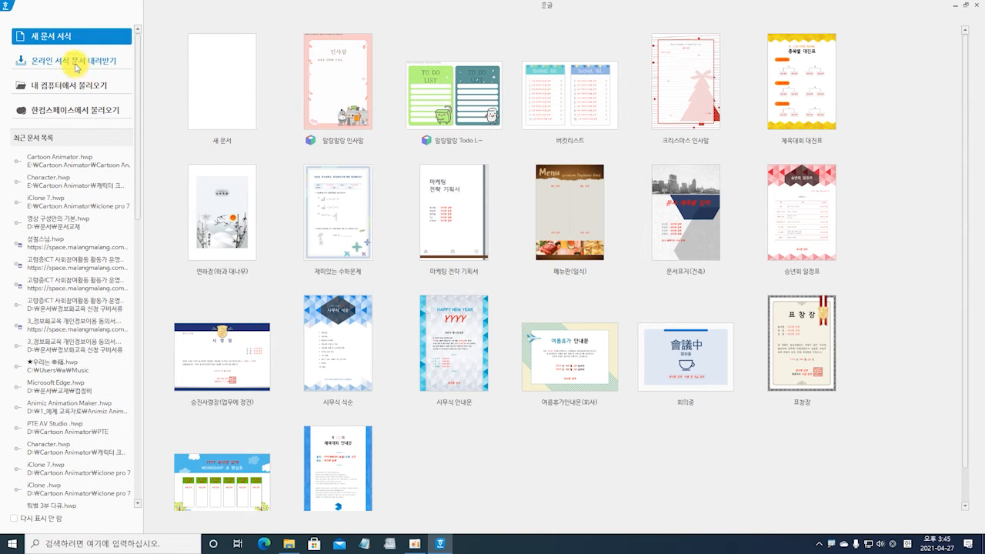
key(ctrl)
key(ctrl)
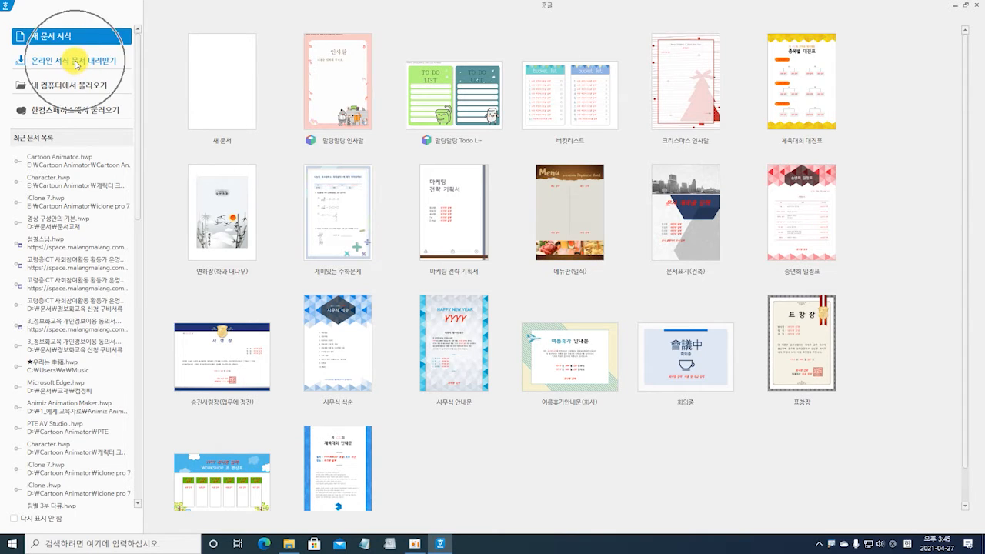
key(ctrl)
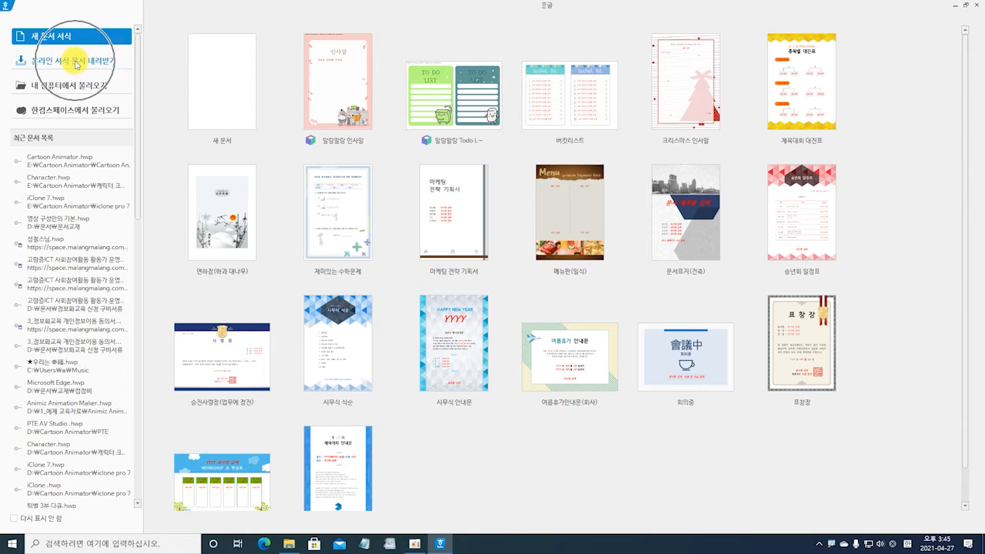
key(ctrl)
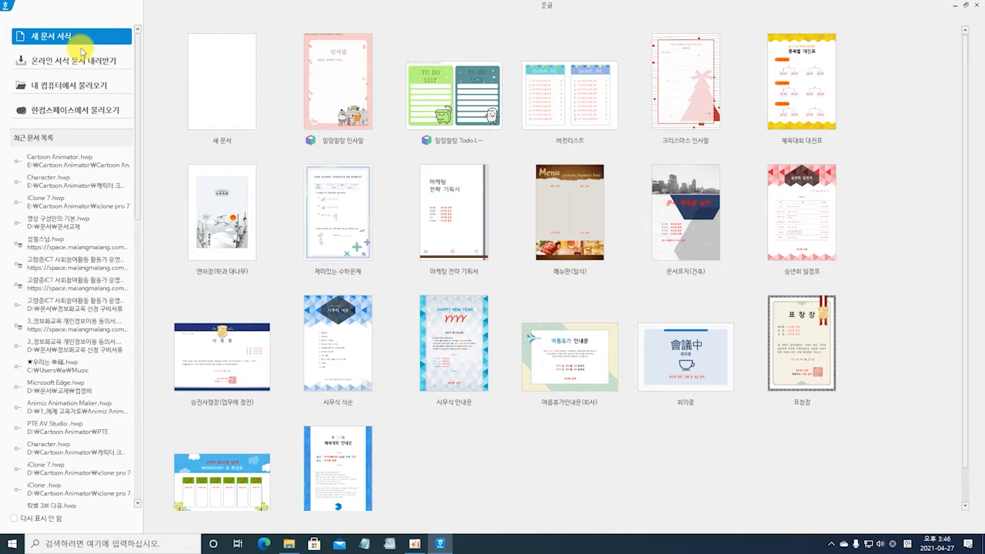
click(73, 86)
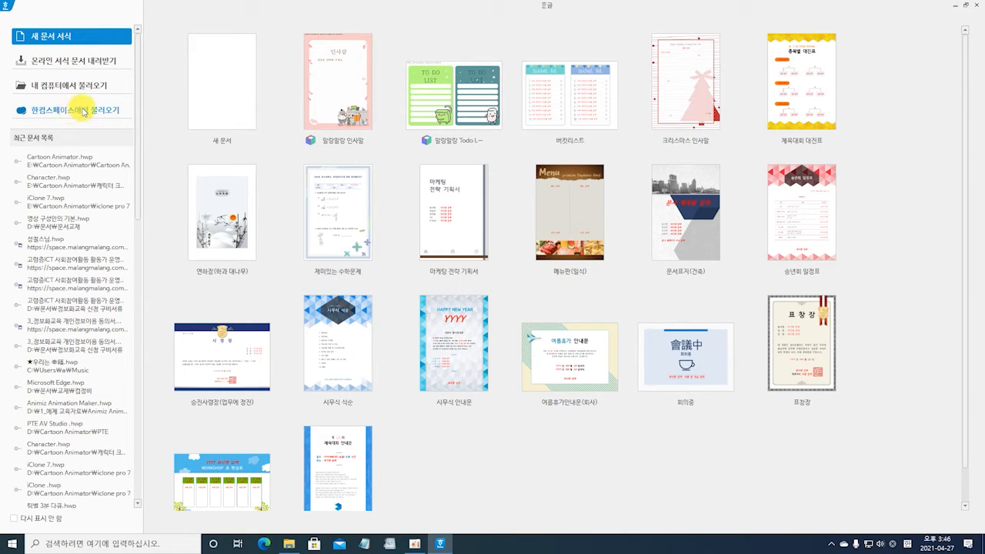
Open 고령층ICT 사회참여활동 활동가 운영 계획 모바일용.hwp from the 내 저장공간 folder in 한컴스페이스
click(82, 113)
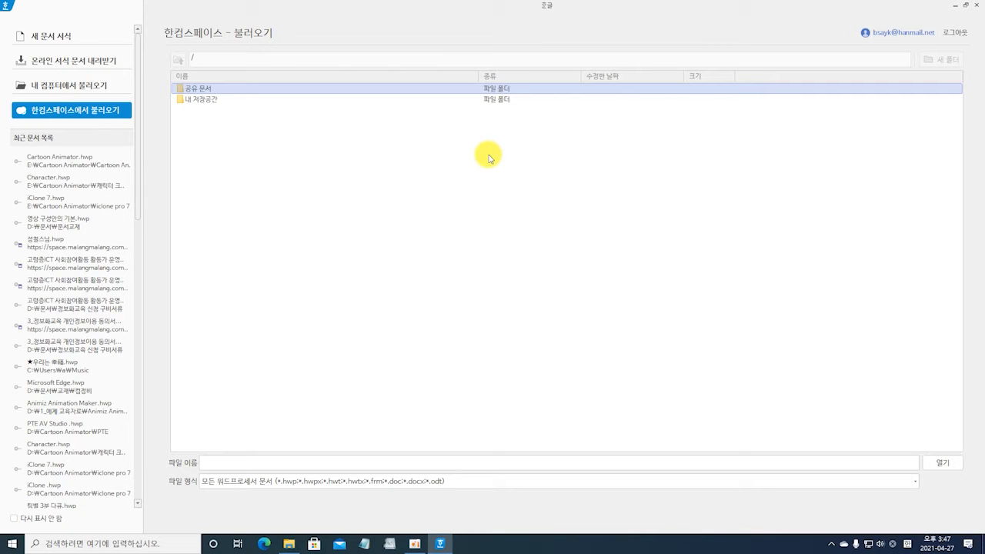
shift+click(199, 101)
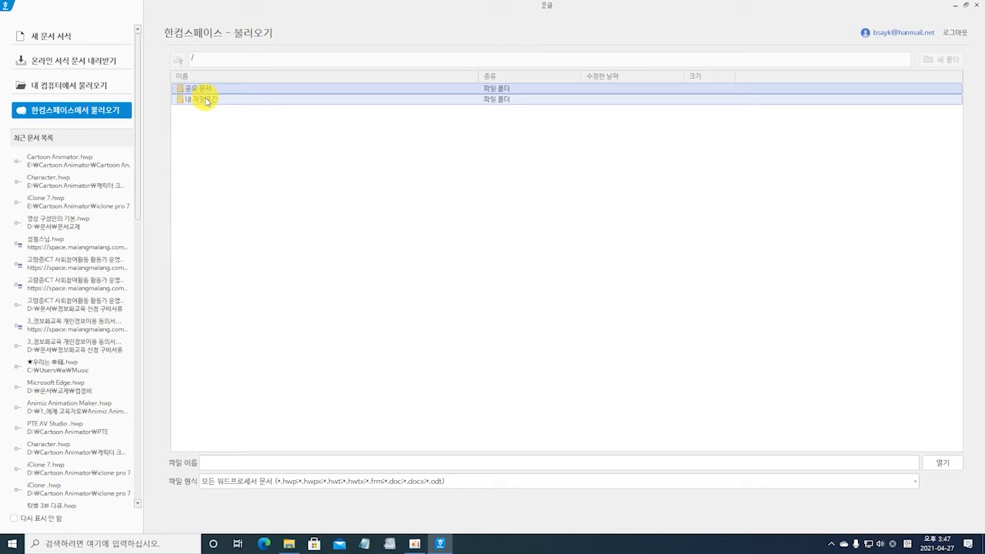
click(204, 100)
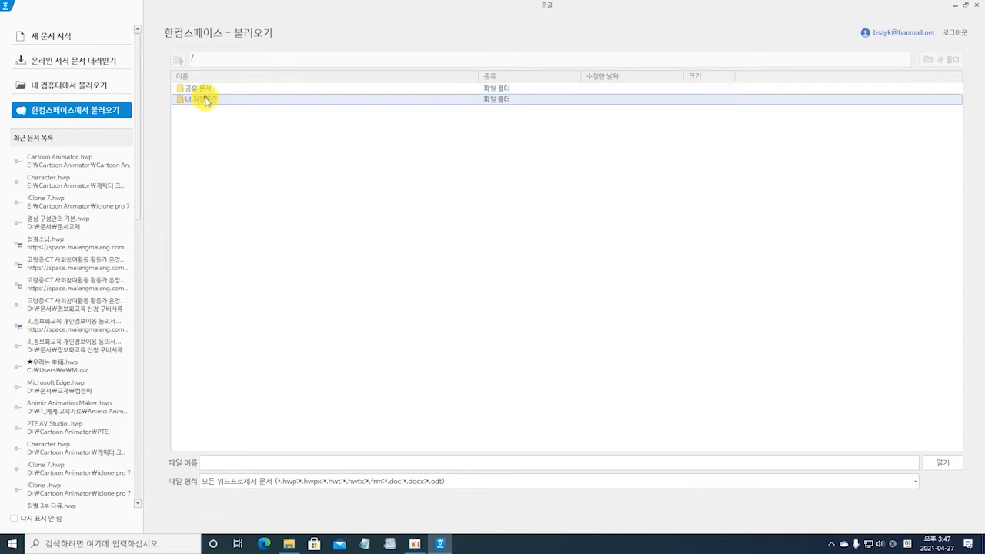
double_click(181, 106)
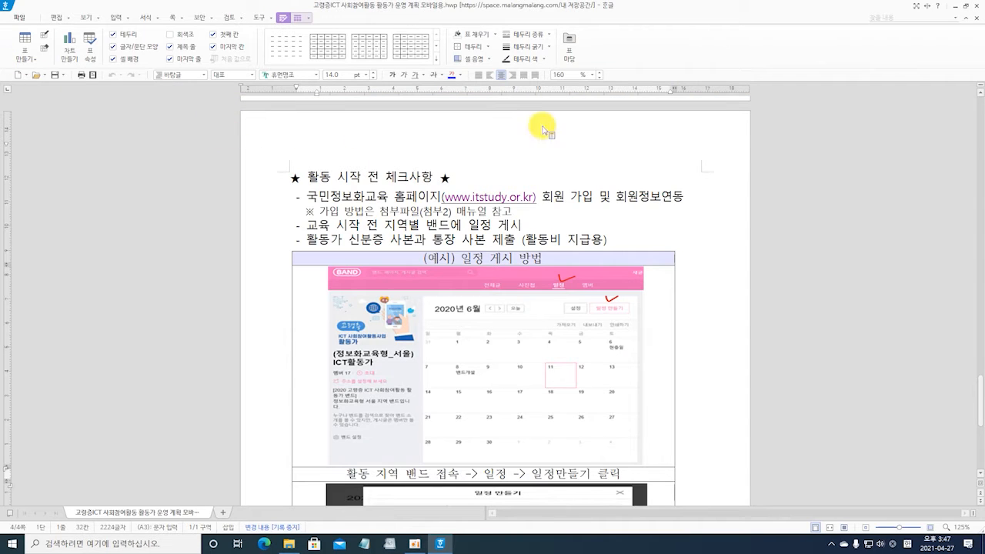
Close the activity plan document and the word processor, and relaunch 한글 2018 from the desktop
click(978, 18)
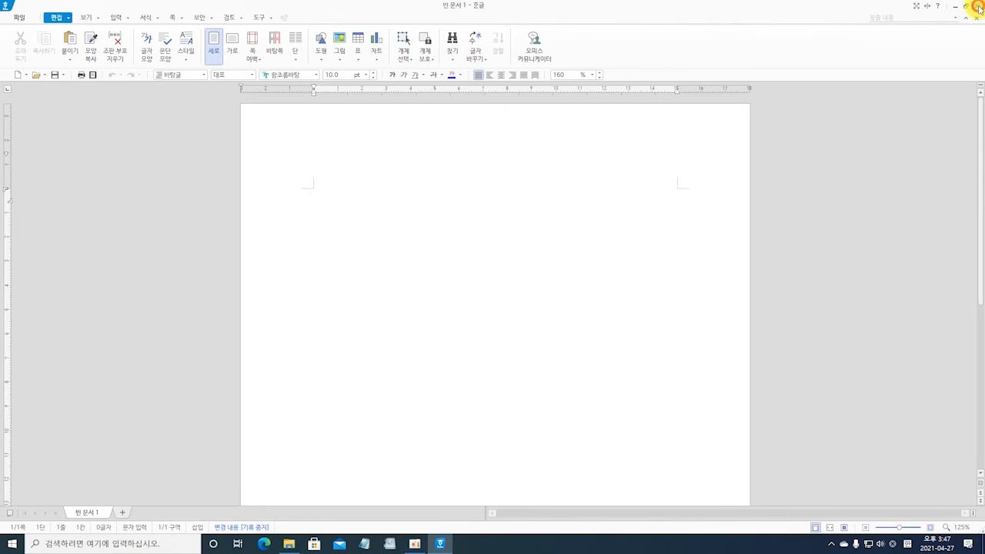
click(979, 7)
double_click(413, 278)
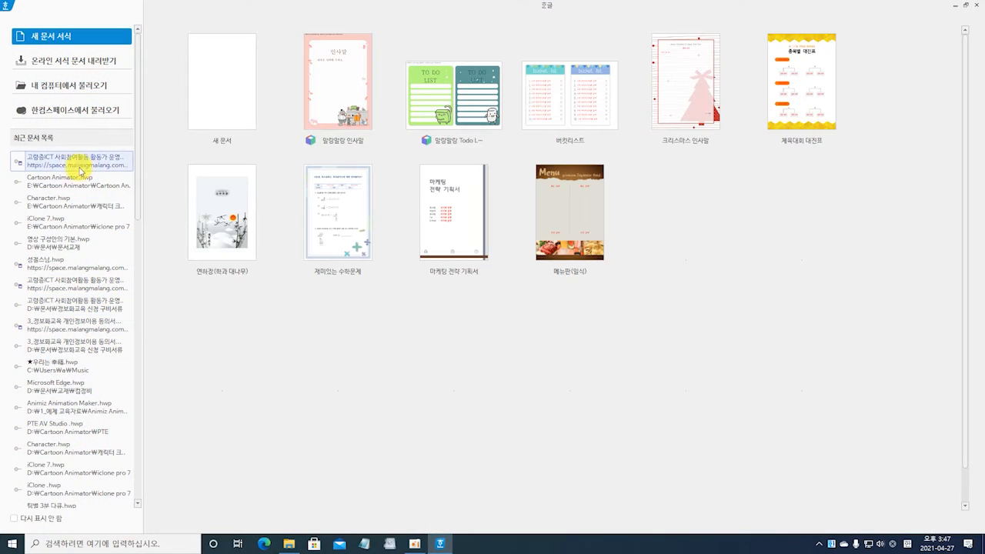
Open 성철스님.hwp from the 내 저장공간 folder in 한컴스페이스
click(82, 115)
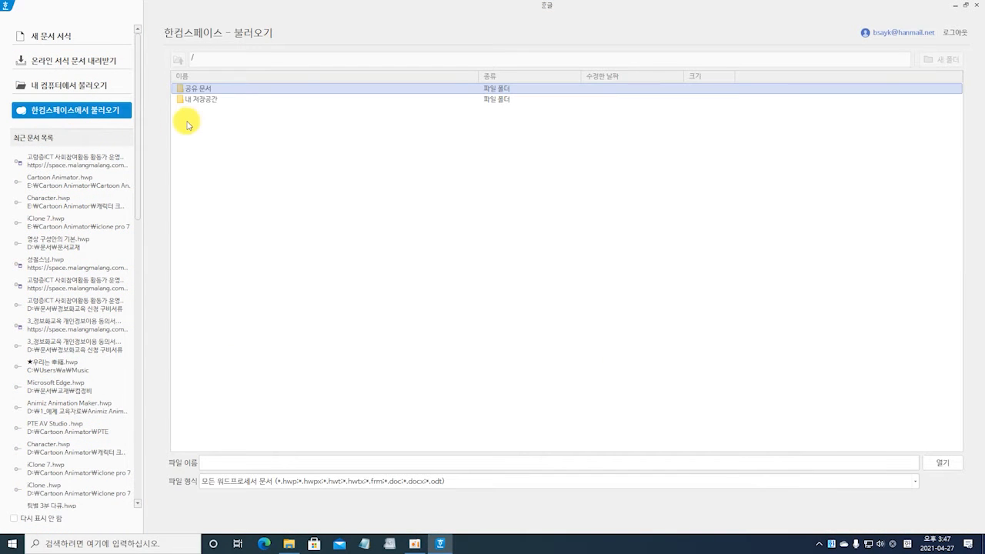
double_click(198, 104)
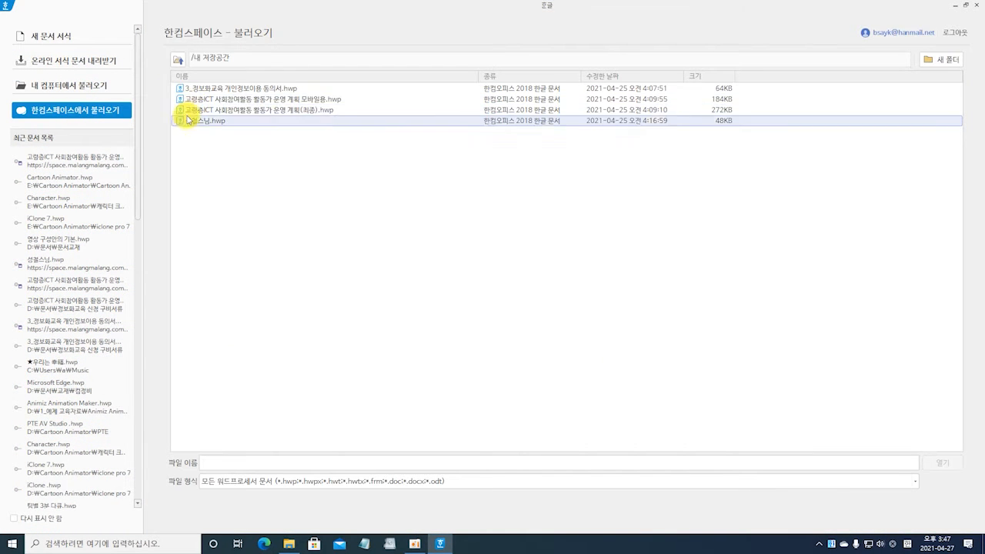
click(190, 123)
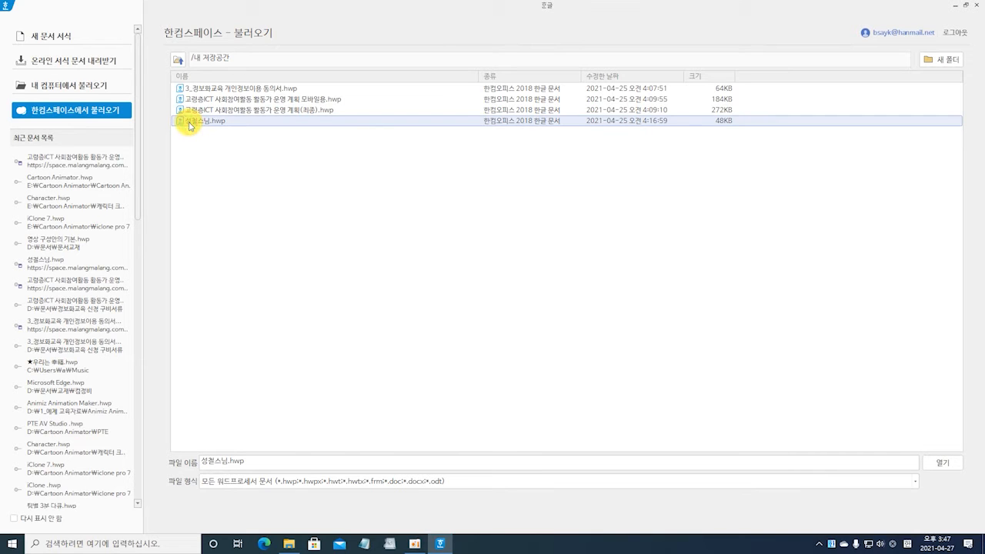
key(ctrl)
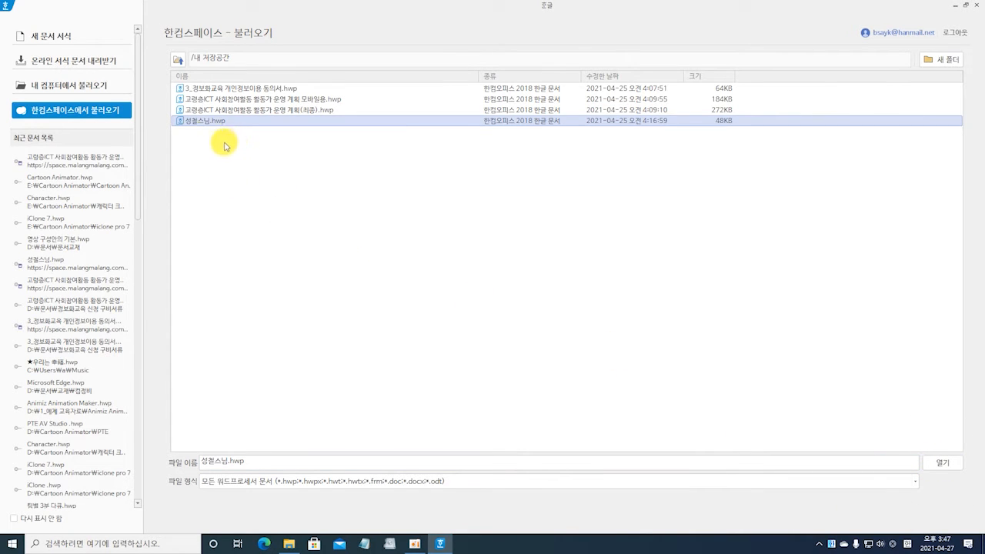
double_click(180, 121)
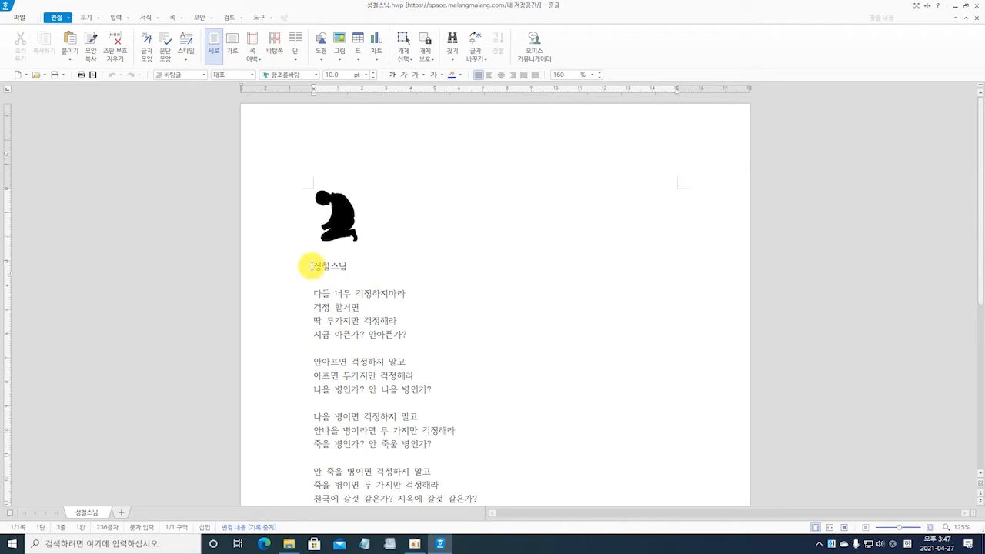
Color the title line 성철스님 below the picture blue and append "_어록집" to it
drag(314, 266, 358, 267)
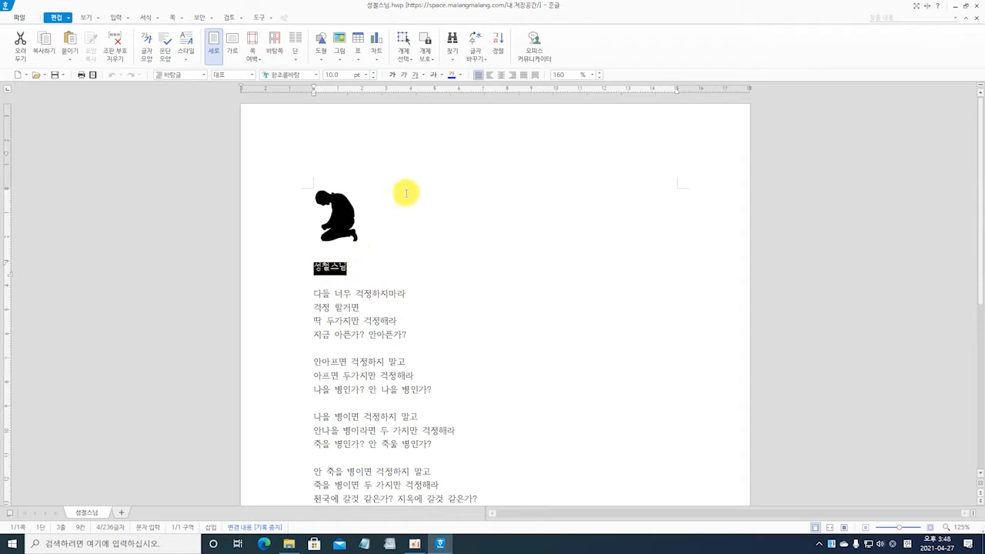
click(458, 75)
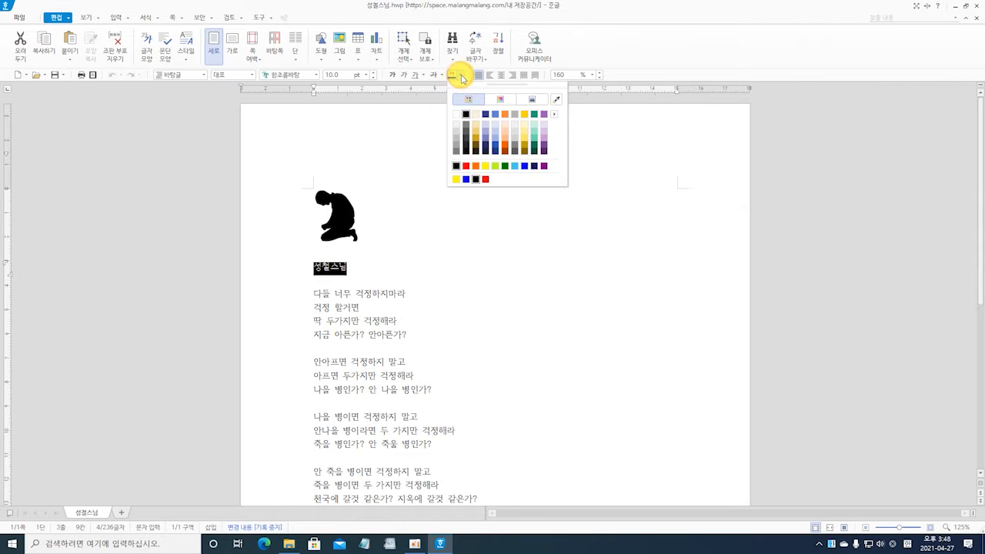
click(467, 182)
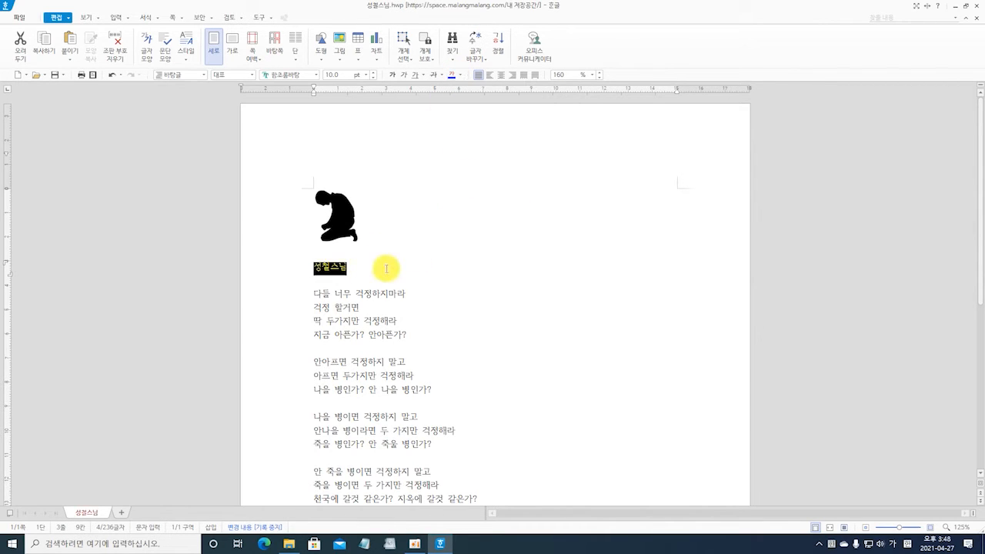
click(348, 268)
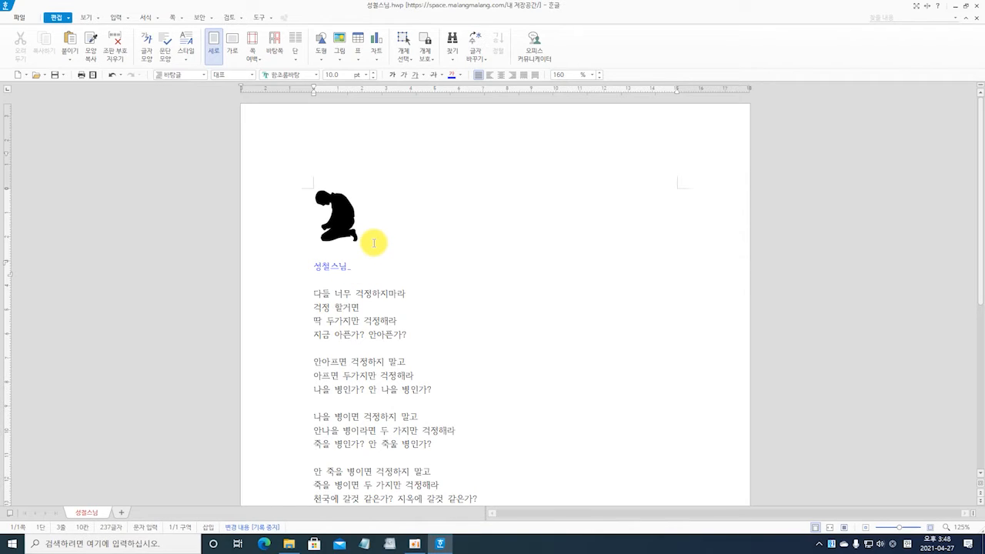
text(어트록ㅈ)
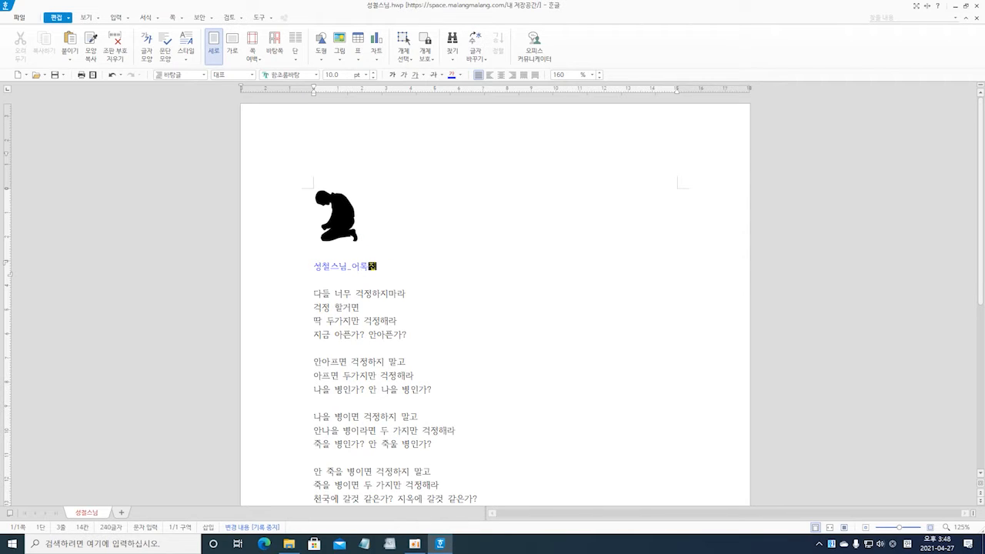
Make the whole title line 성철스님_어록집 bold and set its font size to 18 pt
click(315, 266)
drag(314, 265, 384, 266)
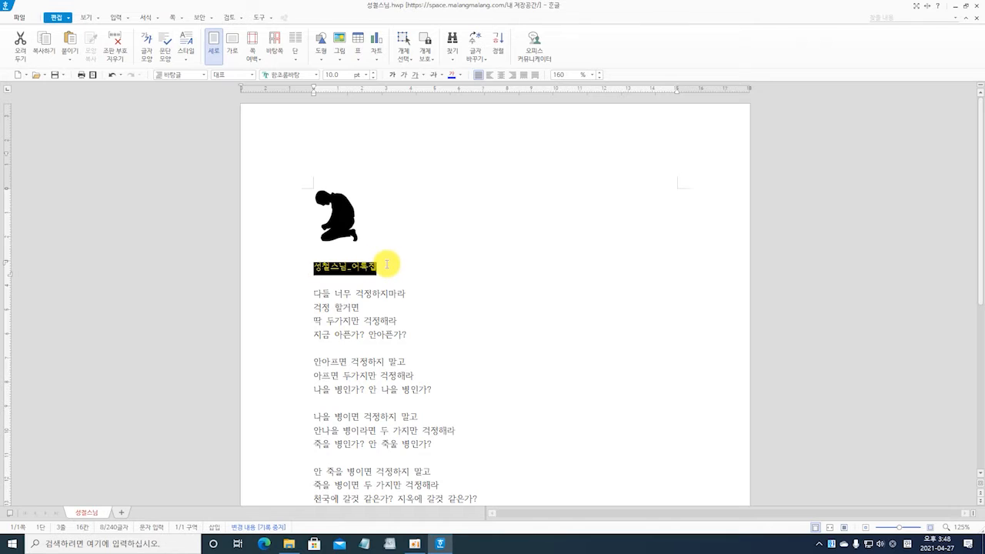
click(397, 76)
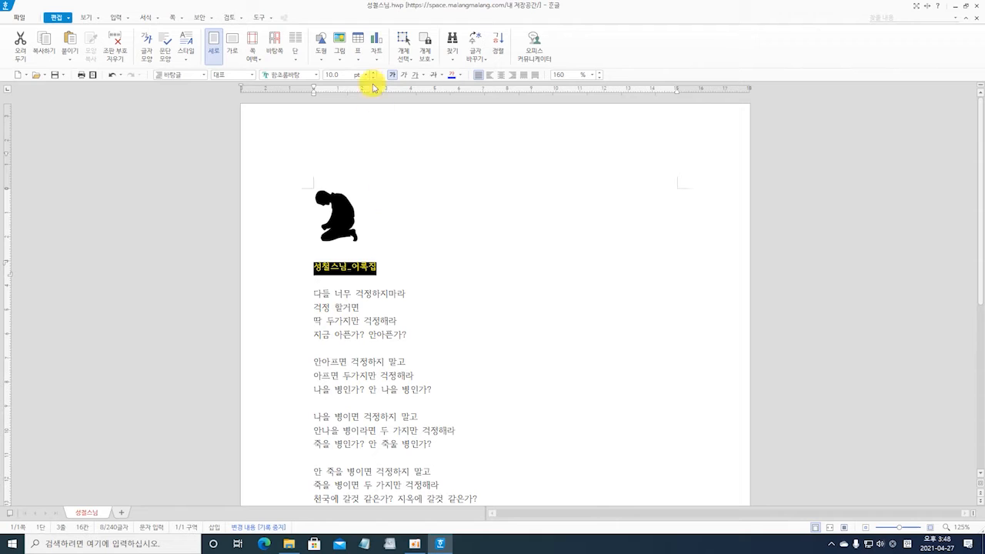
click(367, 75)
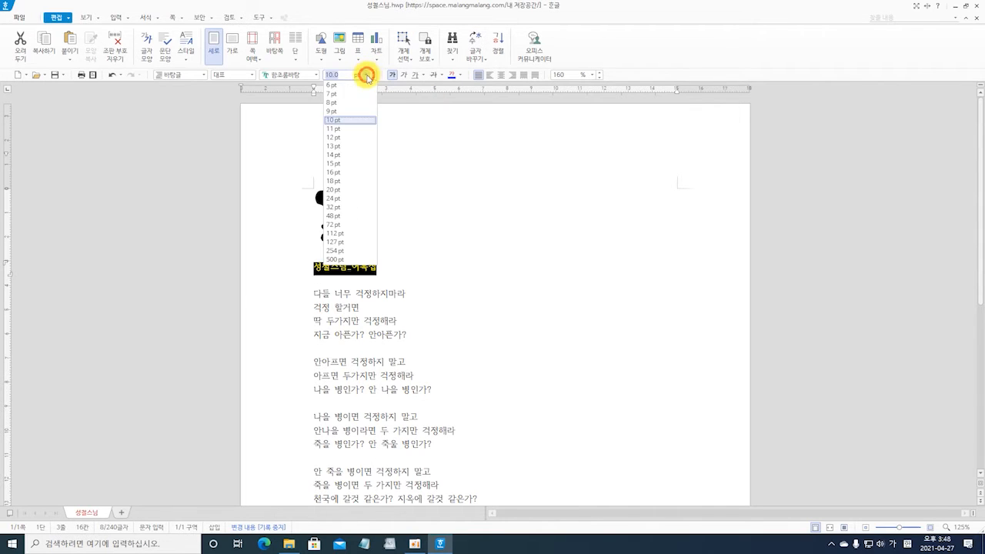
click(352, 182)
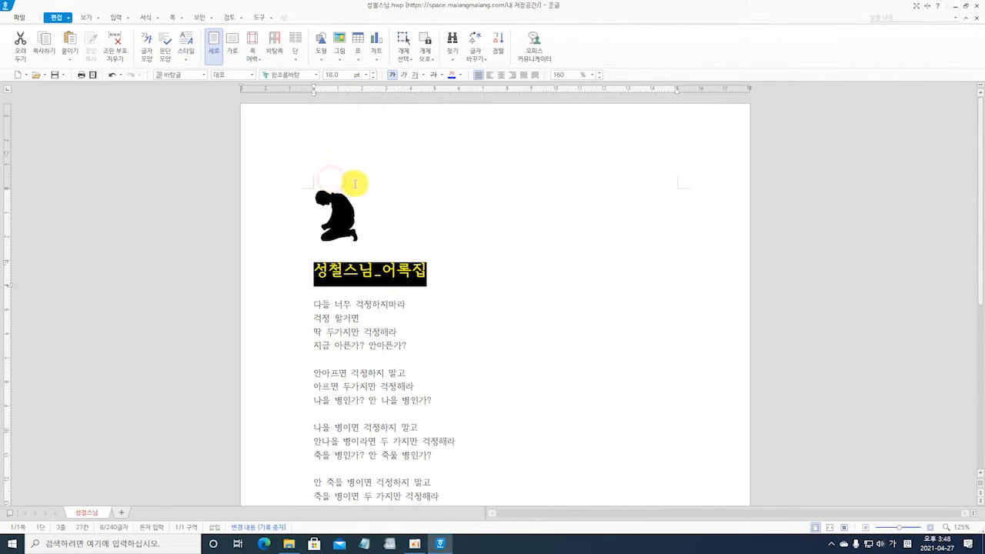
click(412, 208)
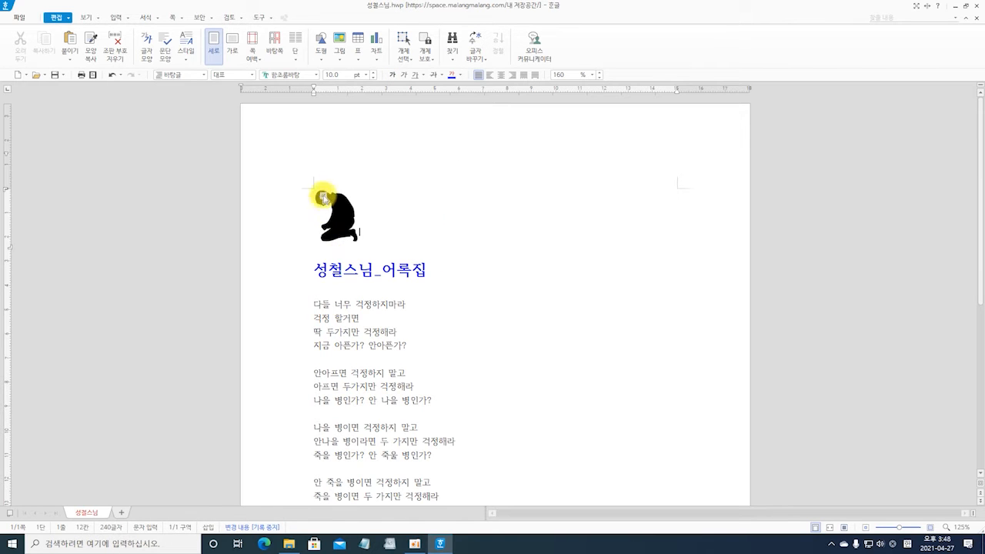
Save the edited document to 내 저장공간 in 한컴스페이스 under the new file name 성철스님_수정본.hwp
click(18, 17)
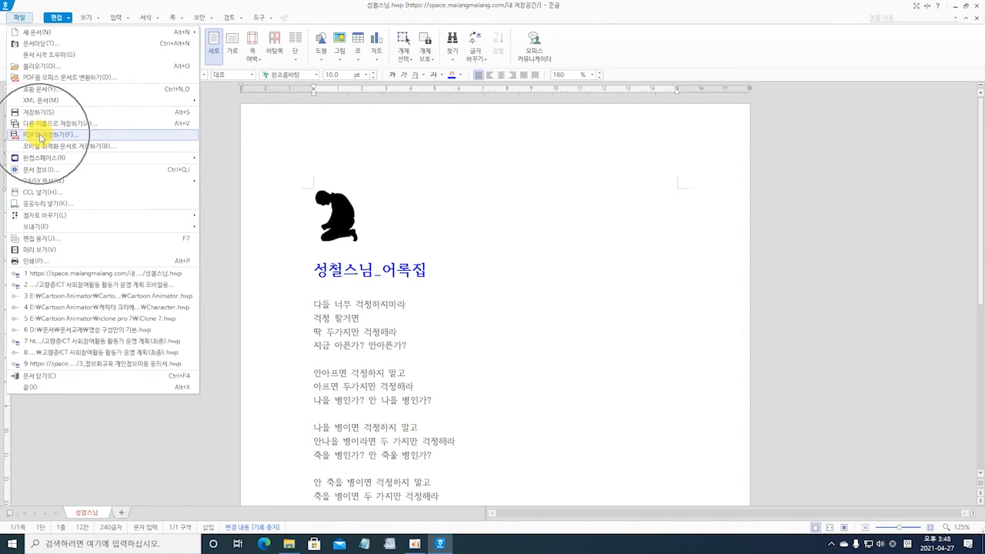
mouse_move(45, 159)
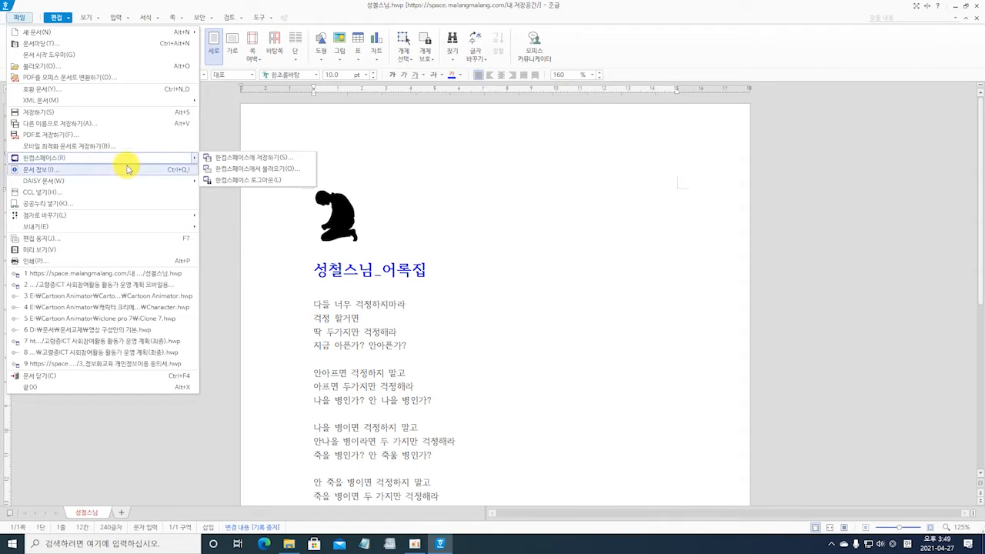
click(248, 159)
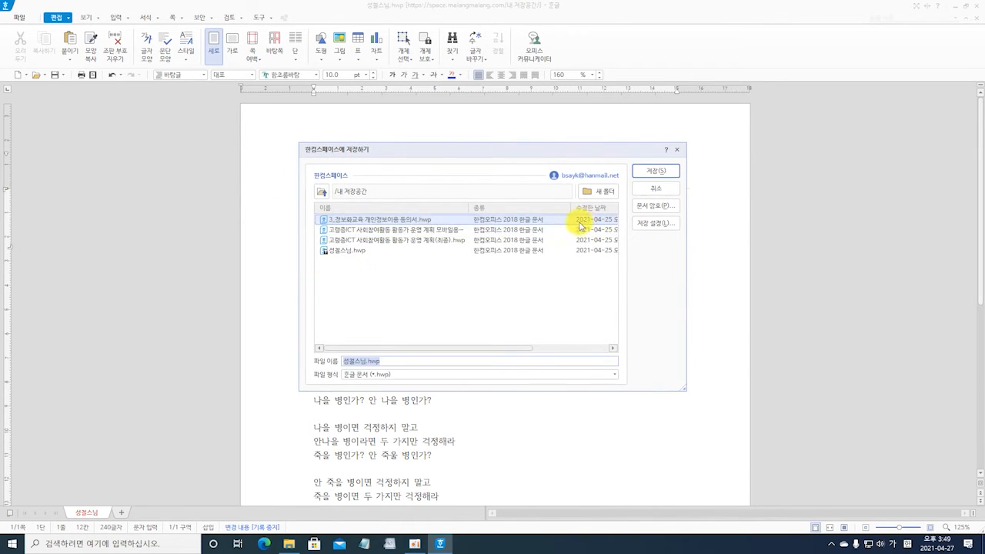
click(366, 362)
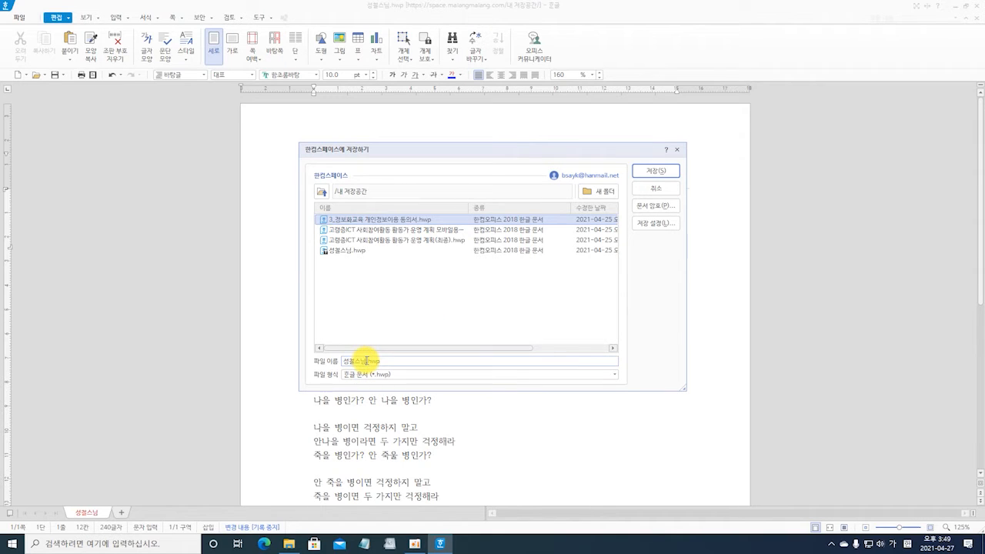
text(_수정)
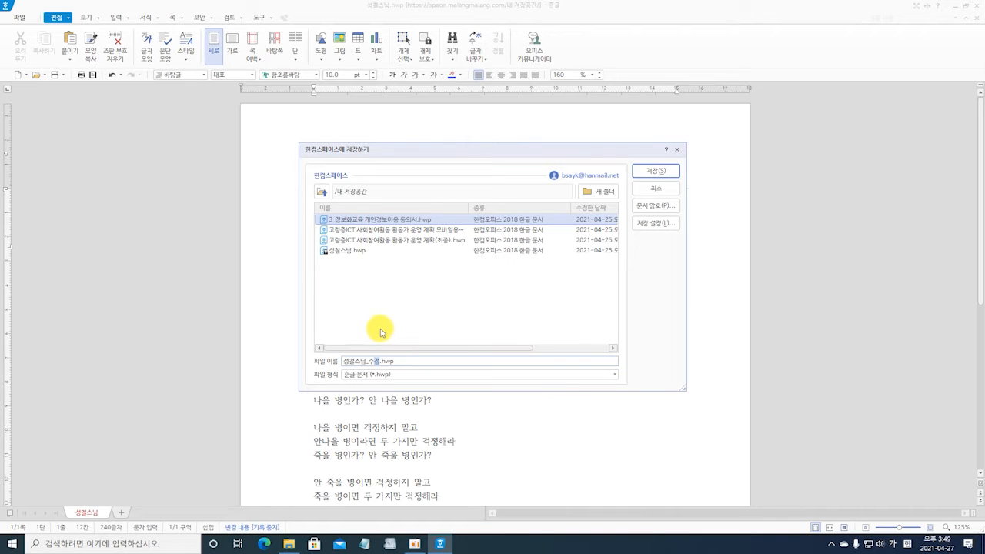
text(본)
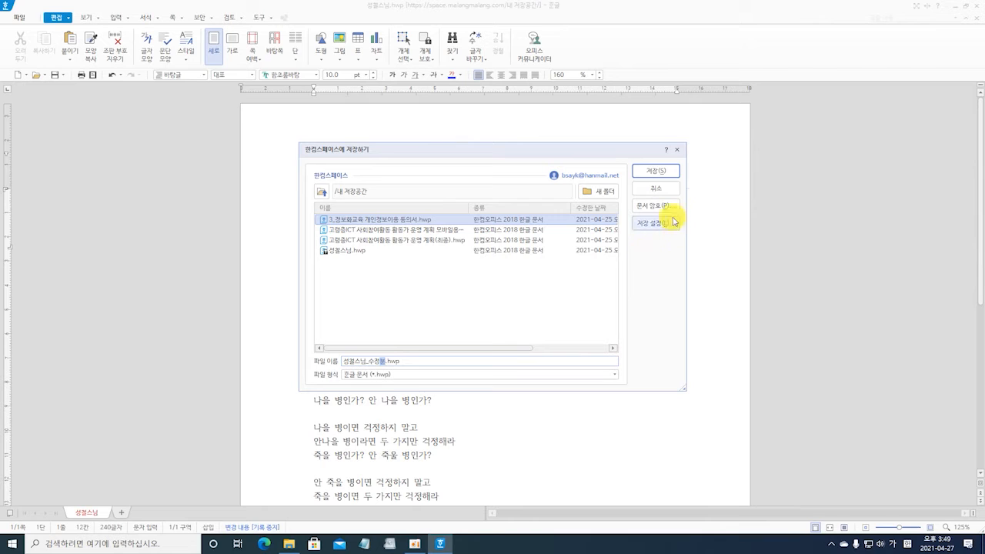
click(654, 171)
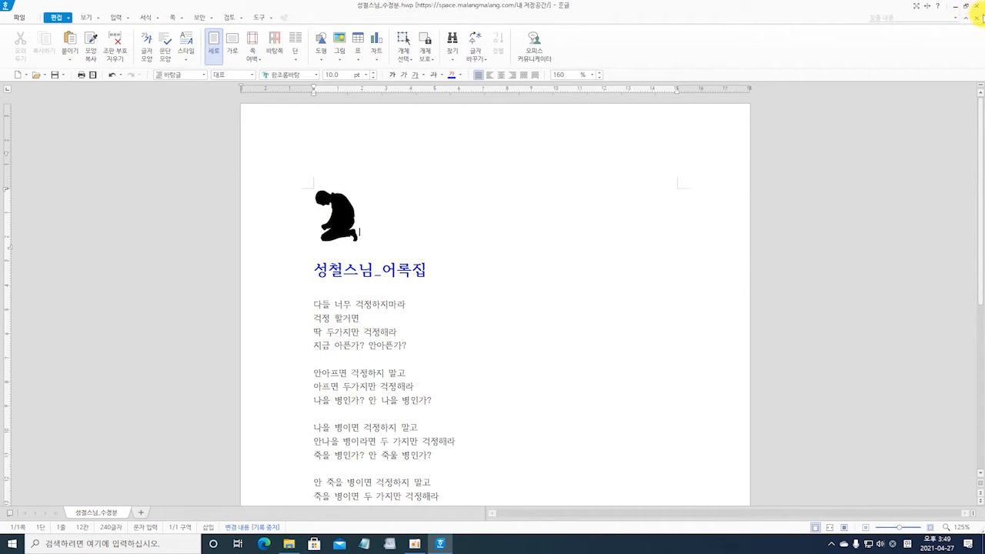
Close the edited document together with the word processor, and relaunch 한글 2018 from the desktop
click(977, 18)
click(977, 7)
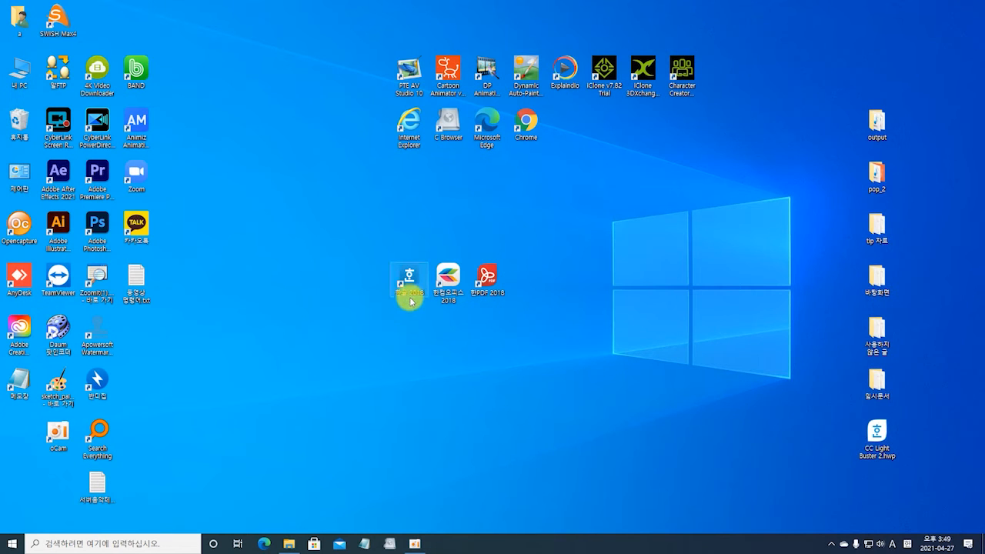
double_click(409, 283)
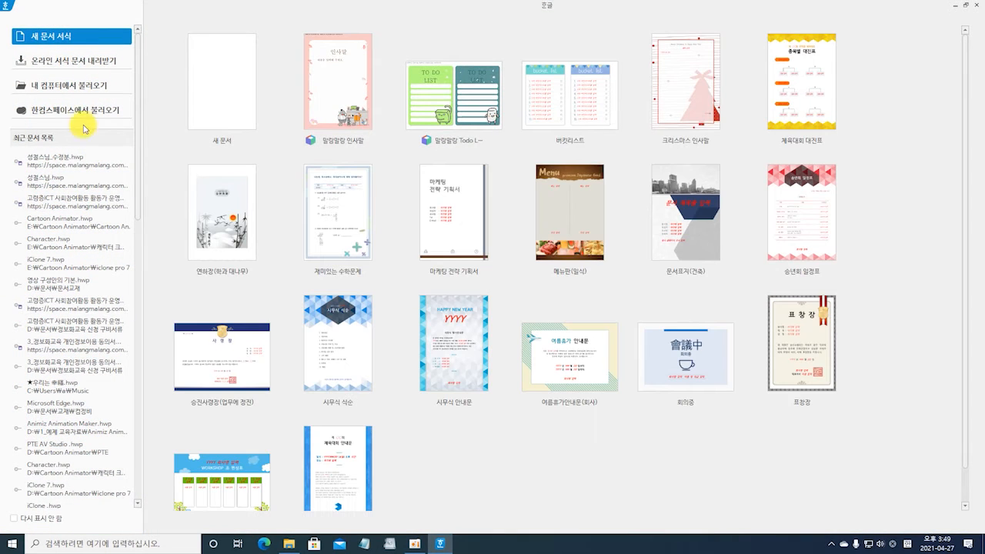
Browse 한컴스페이스 to the 내 저장공간 folder and check the saved file 성철스님_수정분.hwp in its list
click(72, 113)
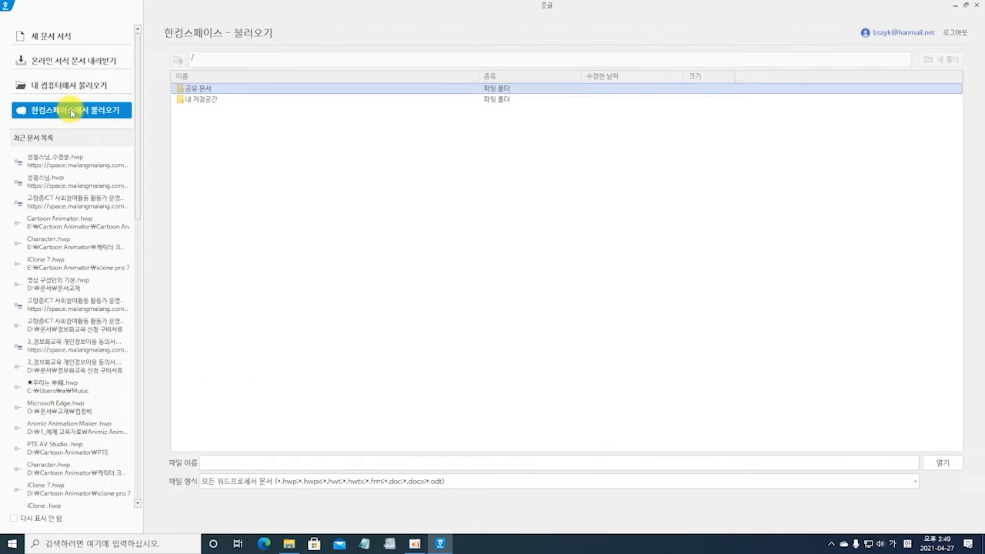
double_click(196, 103)
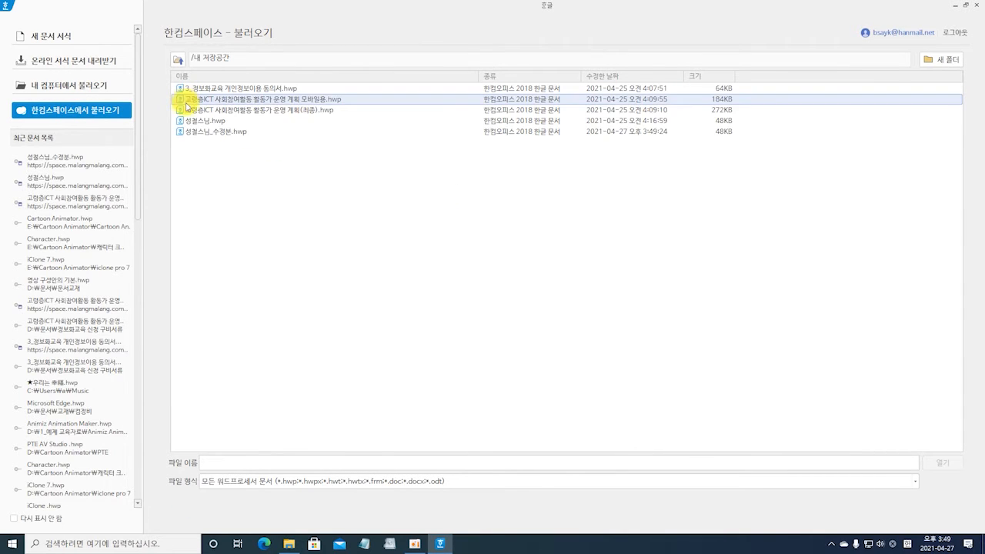
click(220, 136)
click(221, 136)
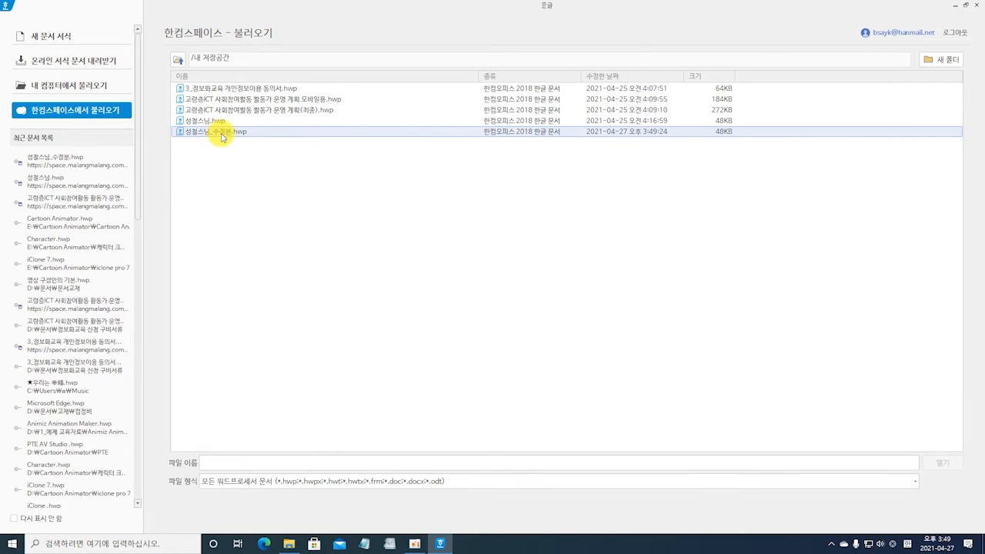
key(ctrl+1)
click(295, 198)
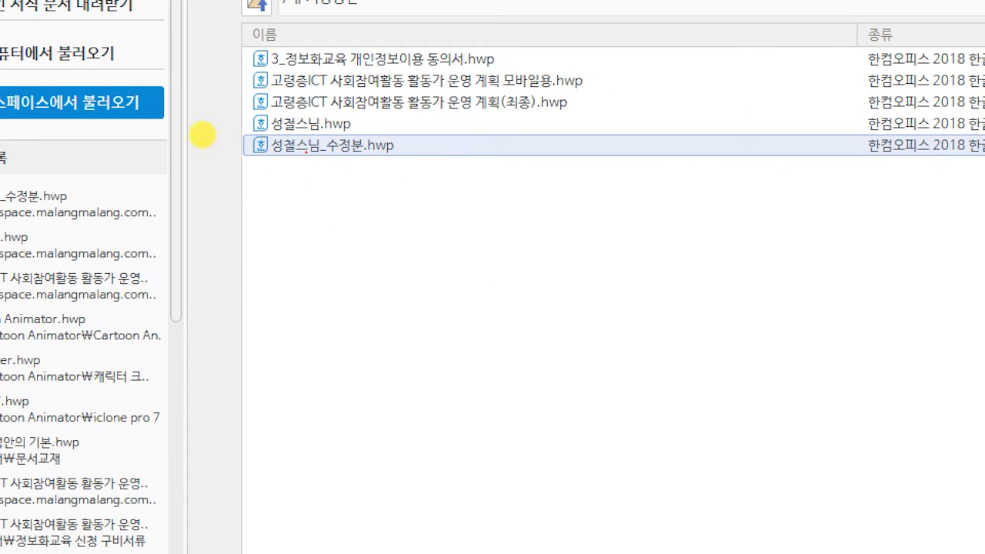
drag(339, 155, 465, 325)
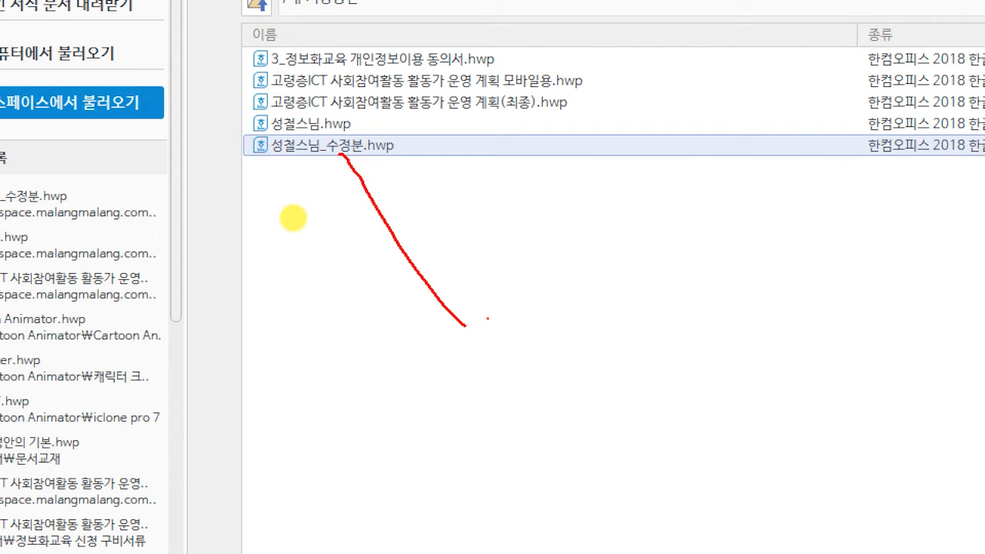
key(Escape)
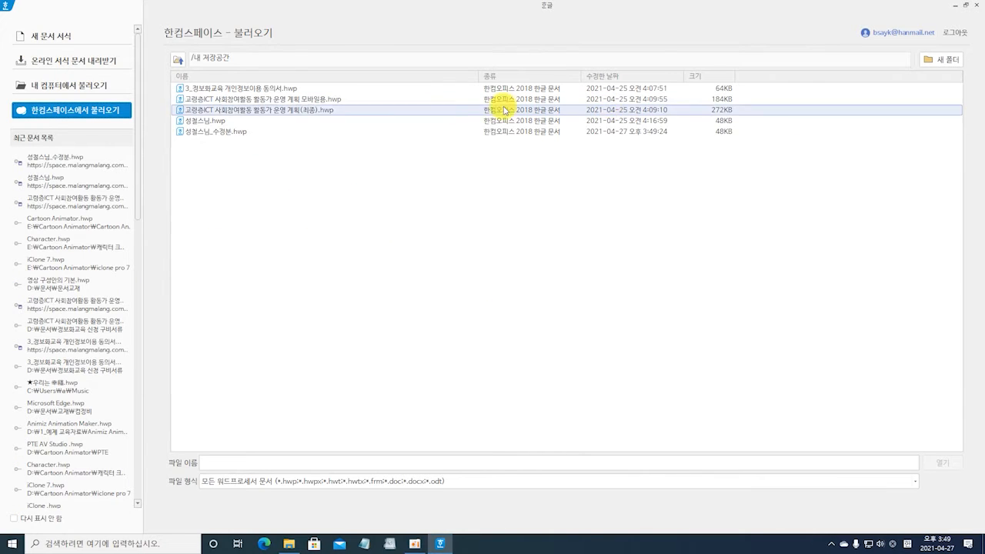
Create a blank document from the 새 문서 template and place the text cursor at its start
click(57, 39)
key(ctrl)
click(57, 40)
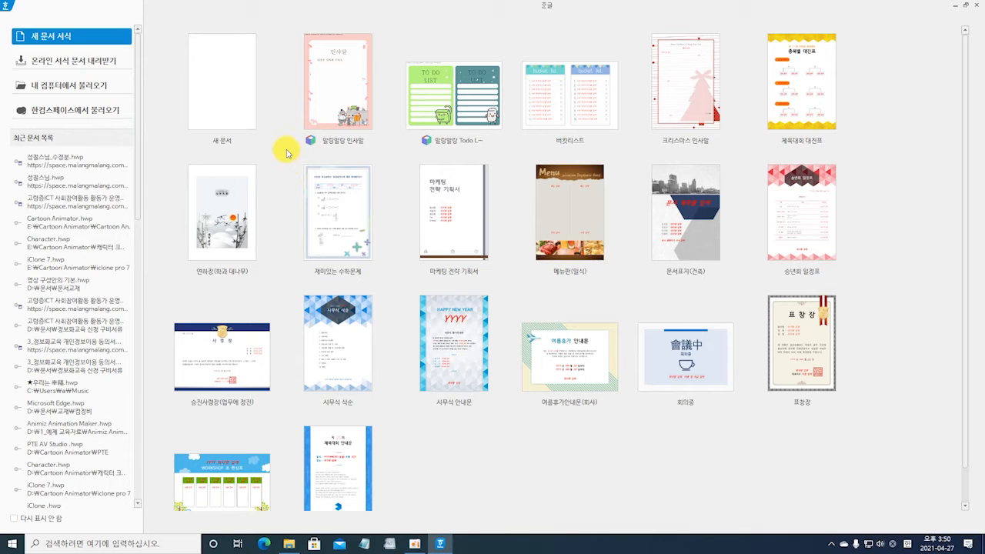
click(225, 101)
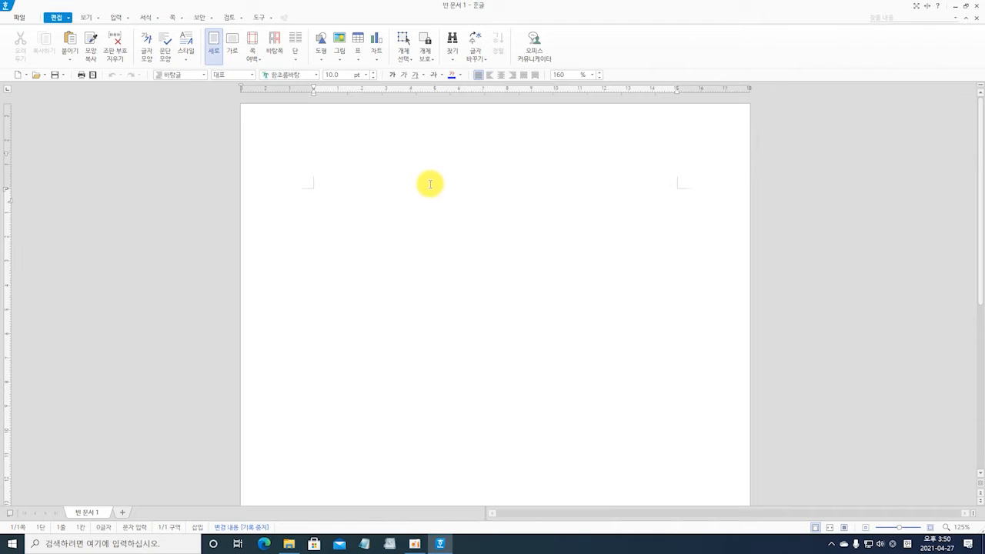
click(313, 184)
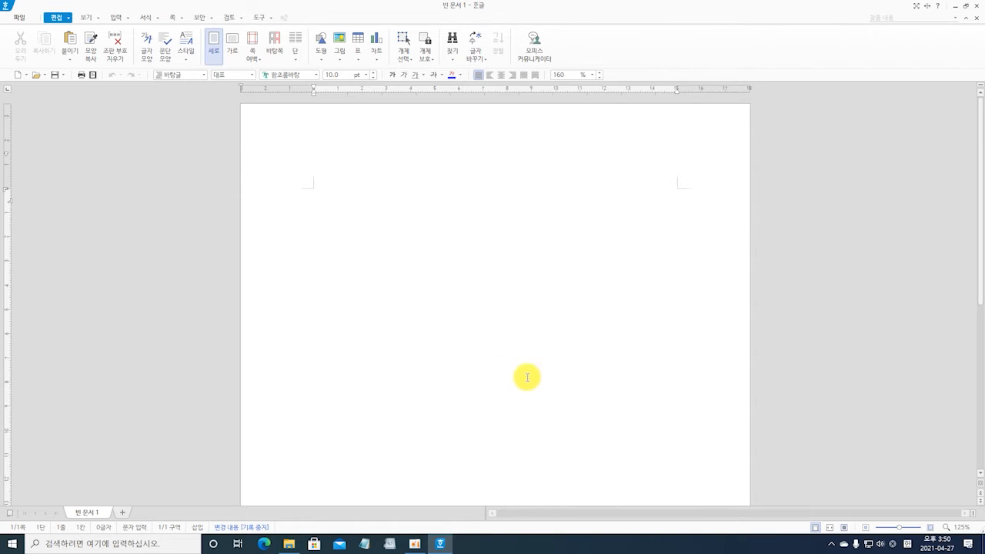
Review the paper size, orientation and margins in the 편집 용지 settings and accept them as they are
key(F7)
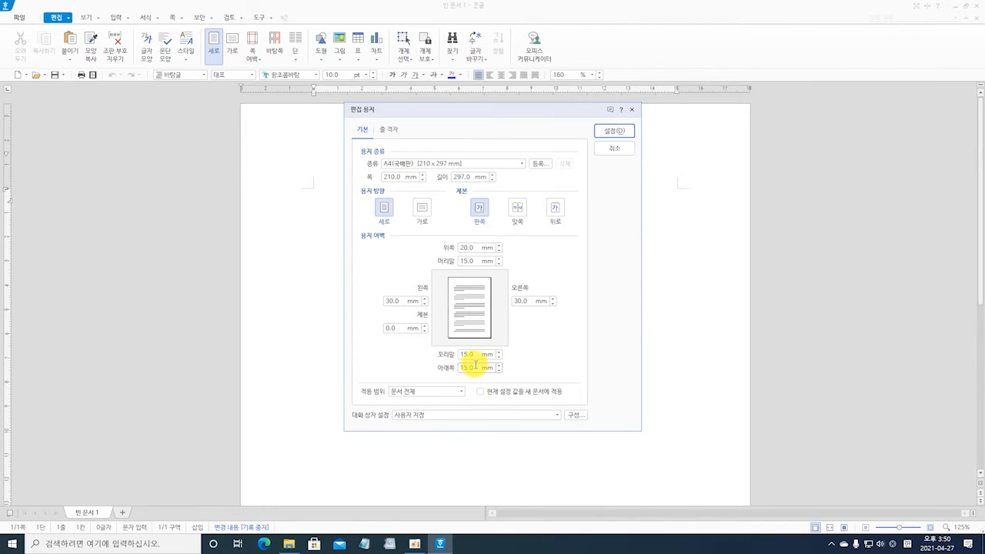
click(613, 132)
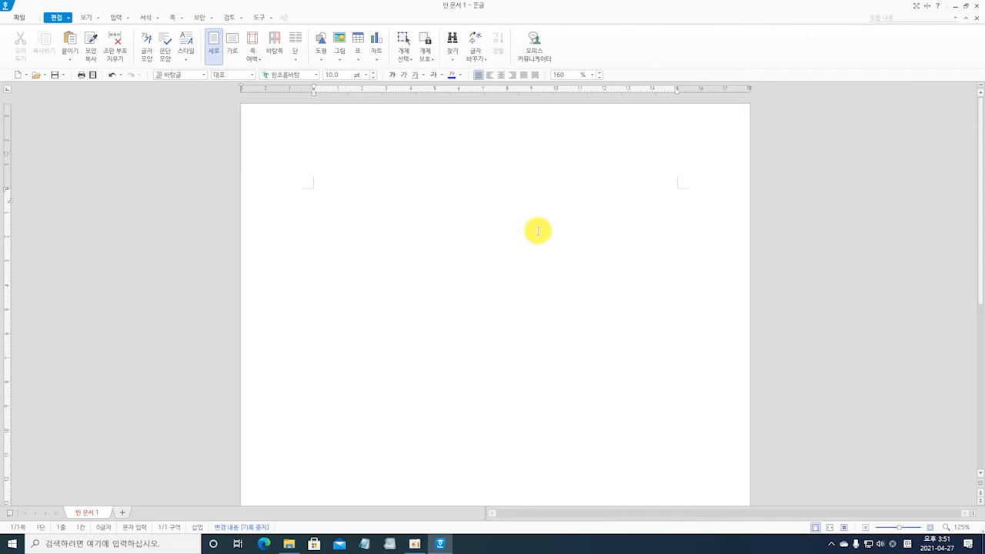
Insert empty lines from the first line down the blank page until the cursor reaches line 39
click(616, 205)
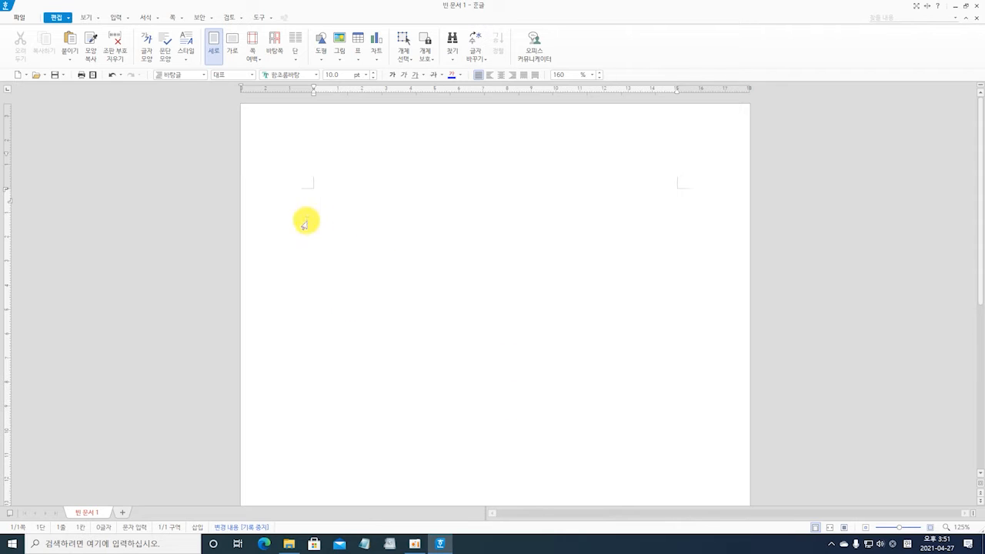
key(Return)
key(Return)
key(Return)
key(Return)
key(Return)
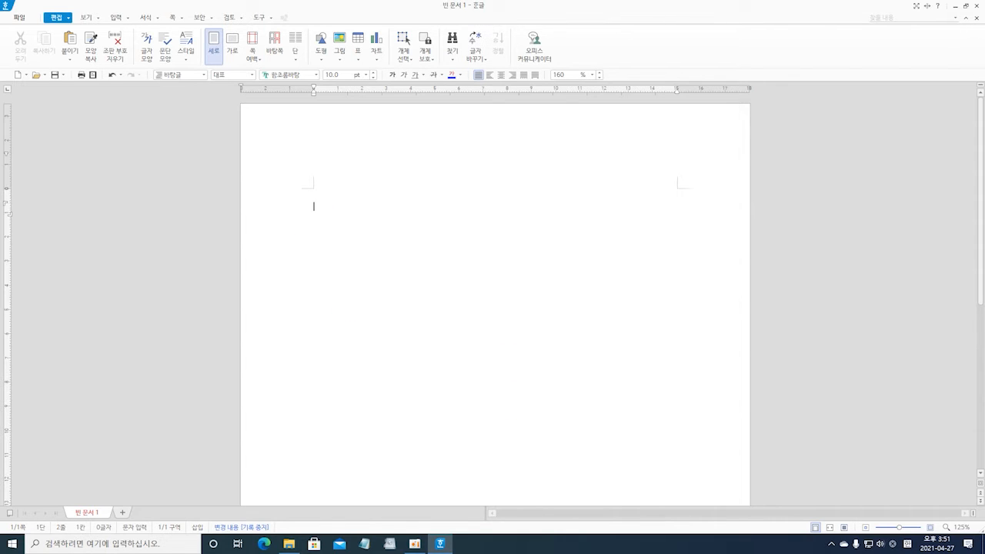
key(Return)
key(Return)
key(Return)
key(Return)
key(Return)
key(Return)
key(Return)
key(Return)
key(Return)
key(Return)
key(Return)
key(Return)
key(Return)
key(Return)
key(Return)
key(Return)
key(Return)
key(Return)
key(Return)
key(Return)
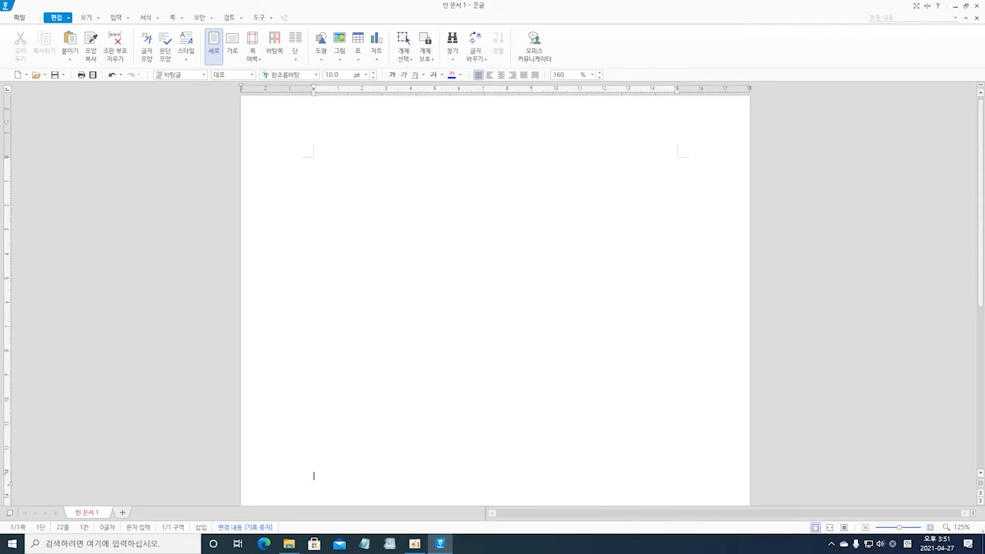
Place the text cursor on several of the empty lines and return it to the first line
scroll(430, 172, up, 5)
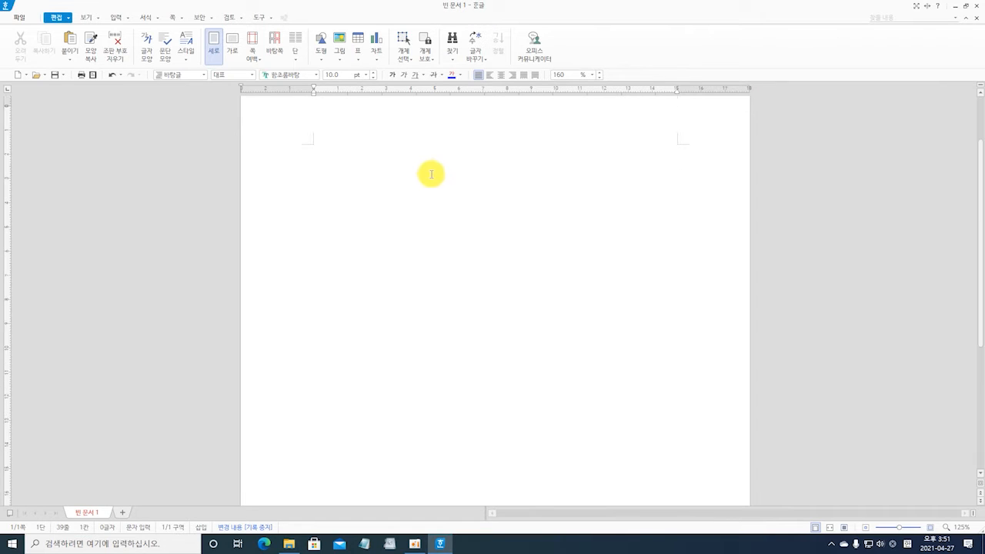
click(325, 263)
click(313, 341)
click(316, 393)
click(314, 442)
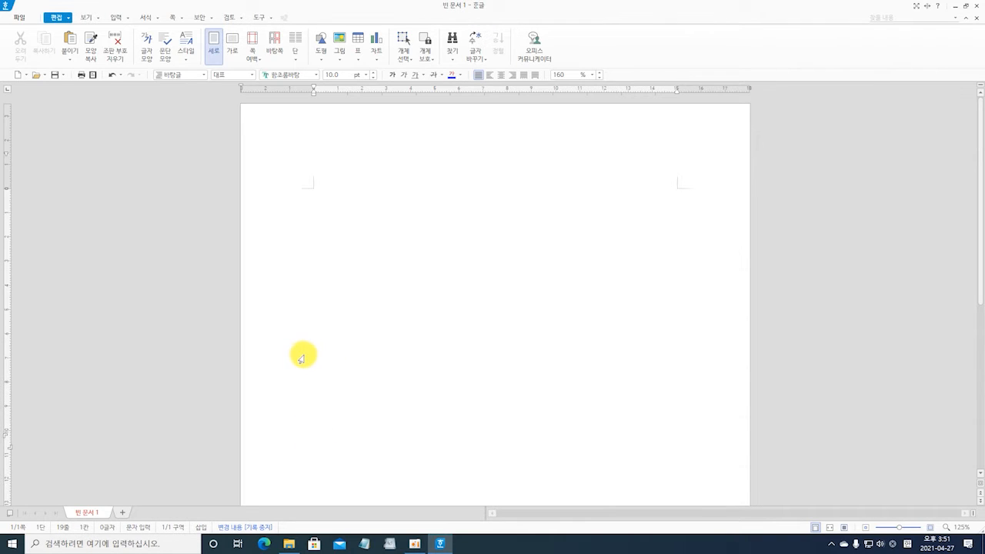
click(310, 290)
click(310, 192)
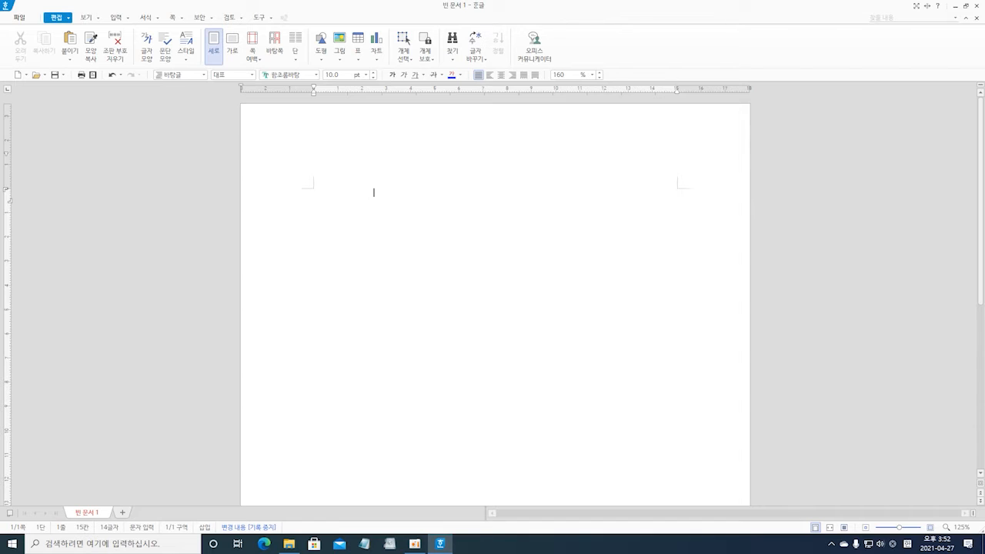
Delete spaces at the start of the first line and write 한다 there, indented with spaces
key(BackSpace)
key(BackSpace)
key(BackSpace)
key(BackSpace)
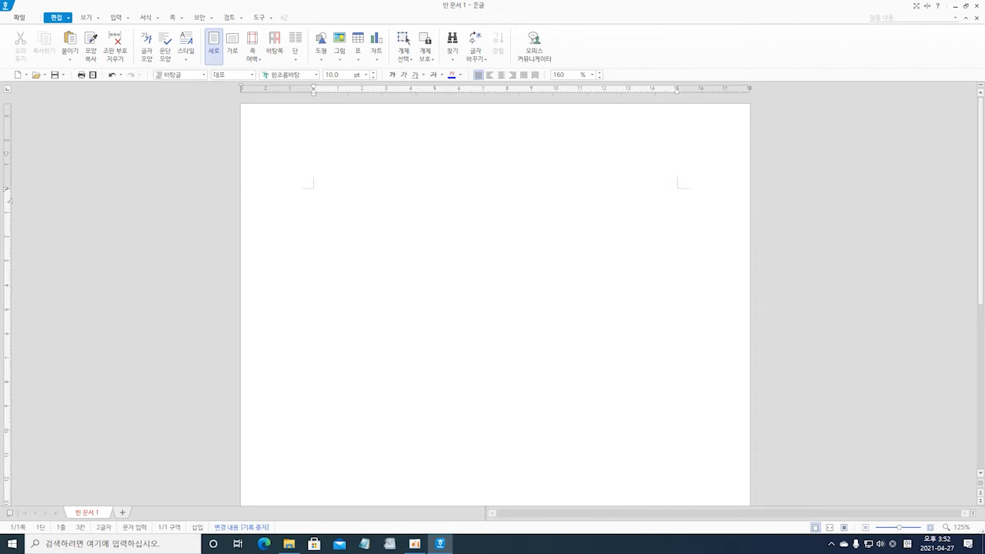
text(ㄷ)
drag(323, 192, 363, 195)
text(한다)
click(320, 192)
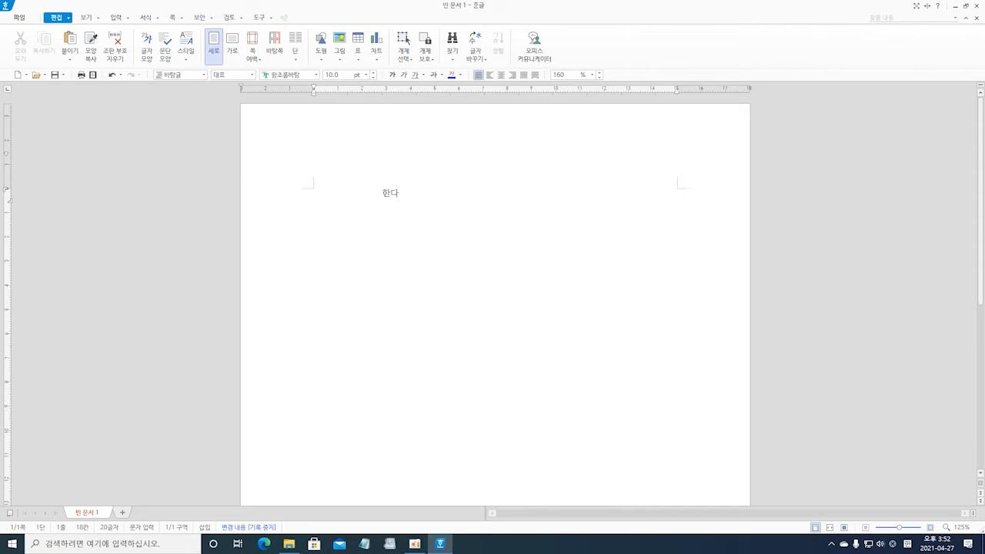
Delete the spaces in front of 한다 so the word starts at the beginning of the line
key(BackSpace)
key(BackSpace)
key(BackSpace)
key(BackSpace)
key(BackSpace)
key(BackSpace)
key(BackSpace)
key(BackSpace)
key(BackSpace)
key(BackSpace)
key(BackSpace)
key(BackSpace)
key(BackSpace)
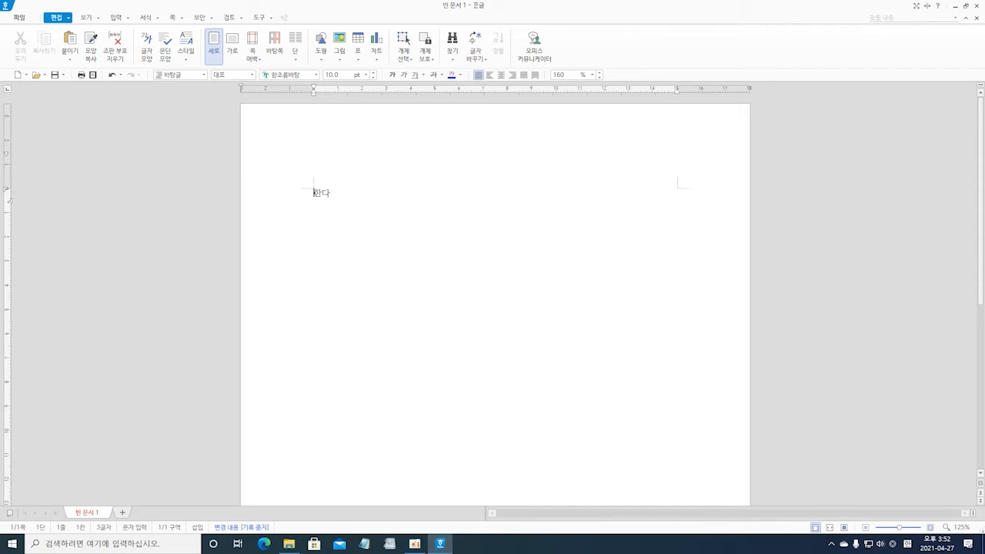
Insert seven line breaks in front of 한다 and delete them again
key(Return)
key(Return)
key(Return)
key(Return)
key(Return)
key(Return)
key(Return)
key(BackSpace)
key(BackSpace)
key(BackSpace)
key(BackSpace)
key(BackSpace)
key(BackSpace)
key(BackSpace)
Select the word 한다 and look up its suggestions in 민중국어사전
drag(315, 191, 351, 200)
key(F12)
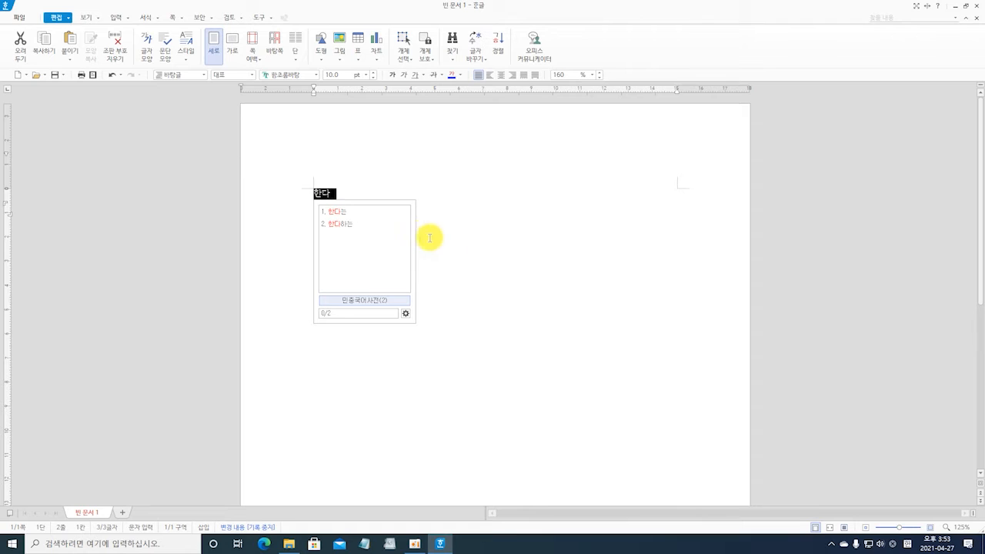
click(466, 227)
click(314, 192)
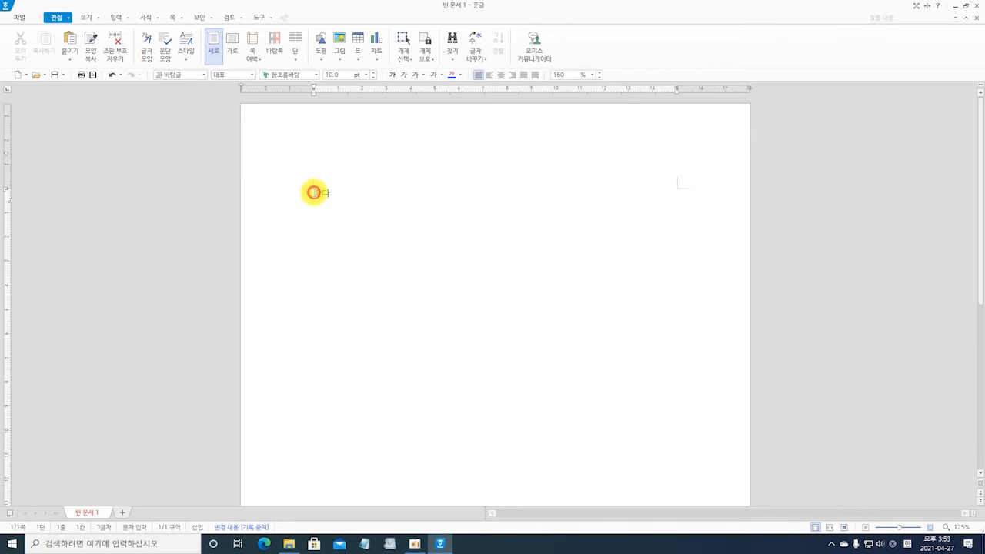
drag(314, 193, 341, 195)
key(F12)
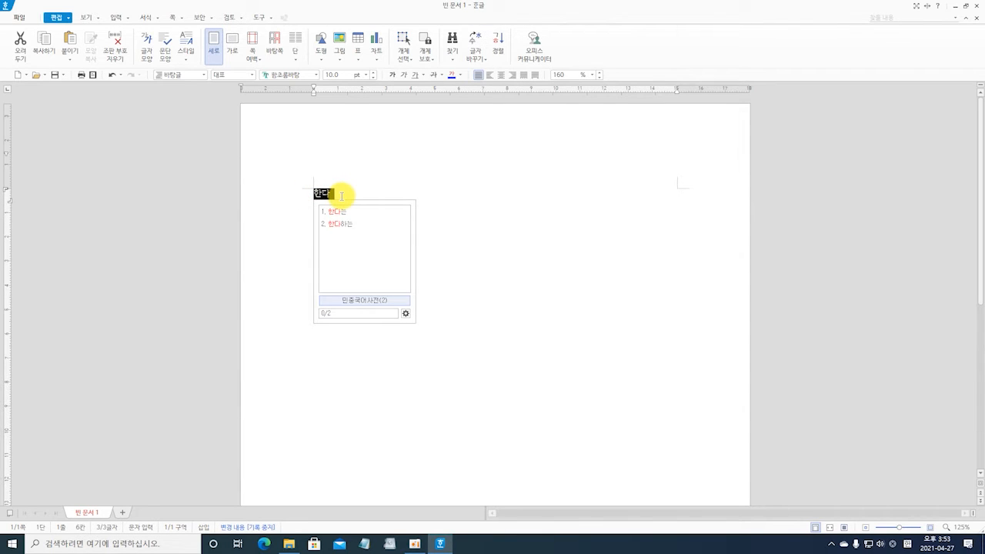
Replace the selected word with the sentence "우리는 늘 바쁘게 생활 하고 있습니다" and start a new line
text(우리는 늘 바쁘게 )
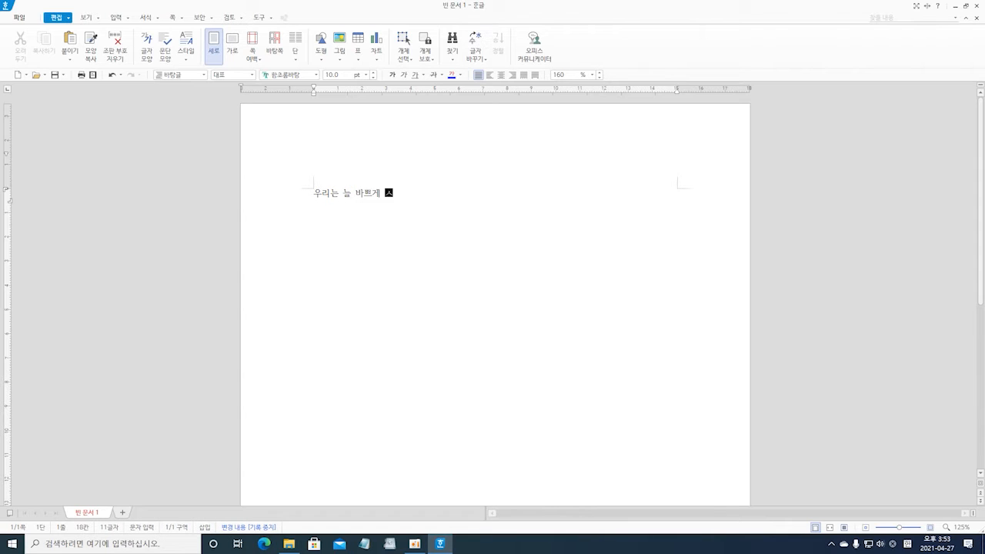
text(생활 하고 있습니다)
key(Return)
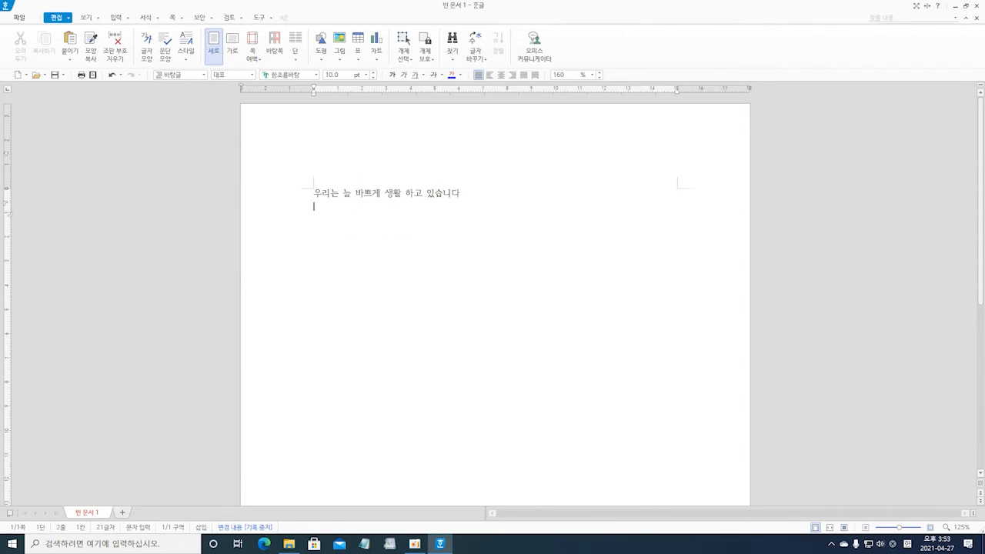
Write "그렇지만 바쁜 일상이 참 좋을때도 있지요" on the second line
text(그렇지만 )
text(바쁘게)
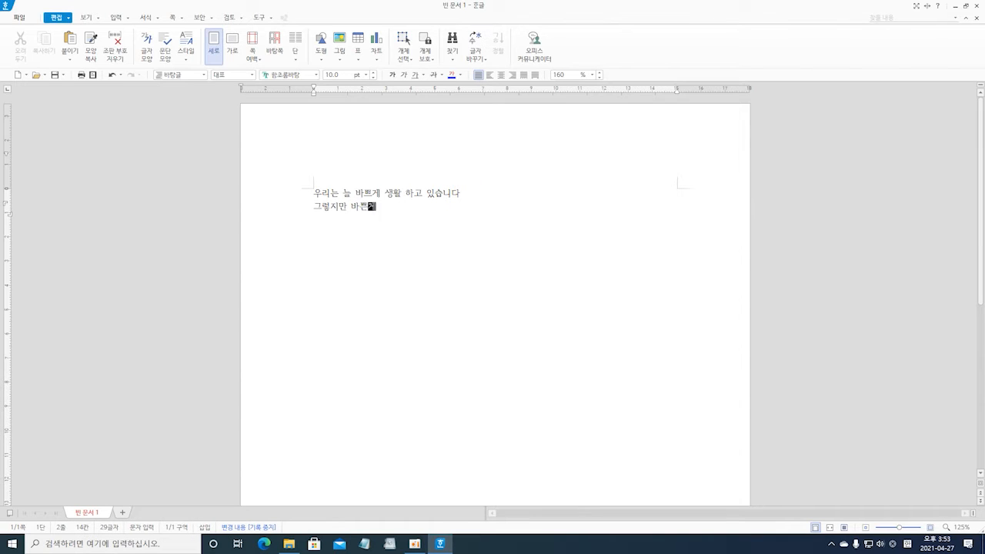
text(일상이 참 젊ㅇ)
text(좋을때도 있다)
text(요)
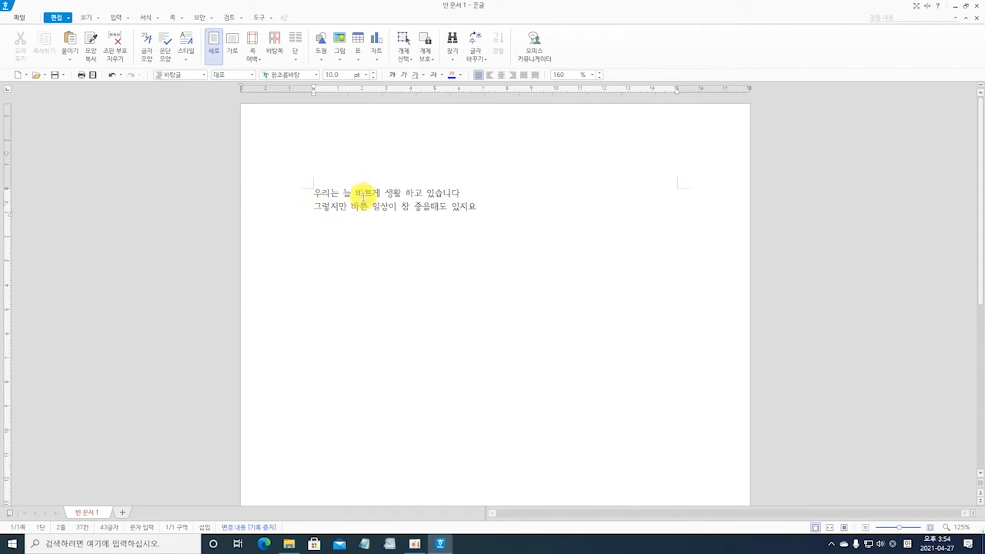
Format both lines of text in 함초롬돋움 at 14 pt and make them bold
click(313, 192)
drag(313, 192, 492, 214)
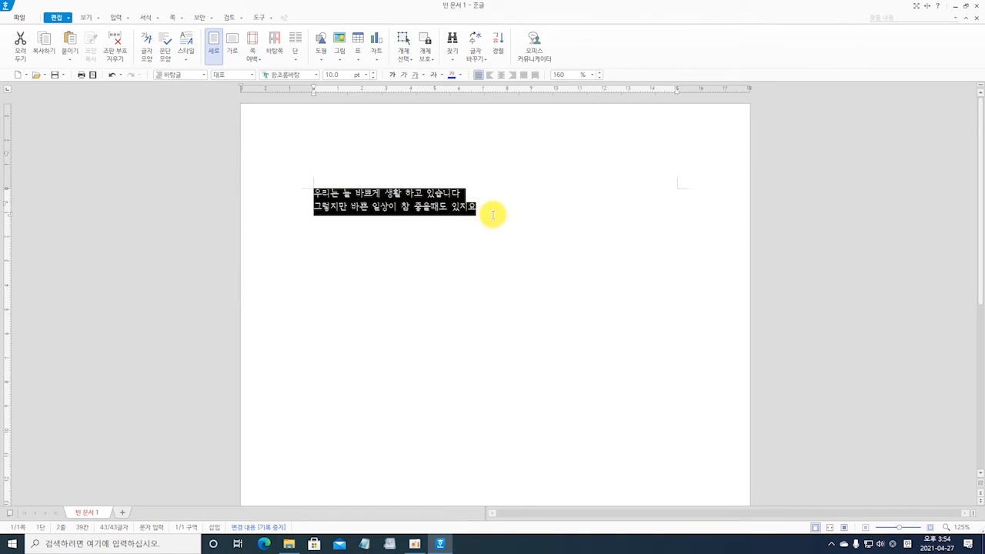
click(326, 234)
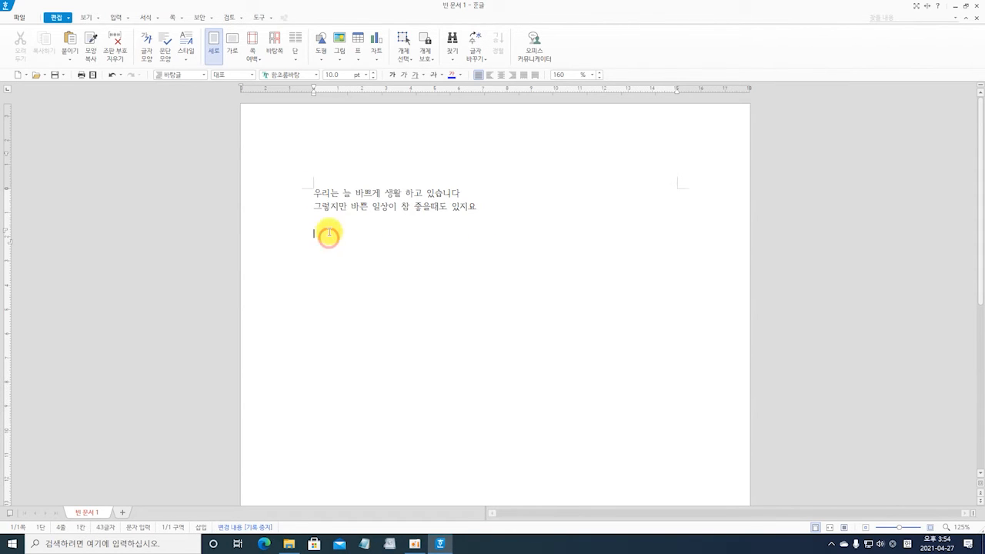
click(314, 193)
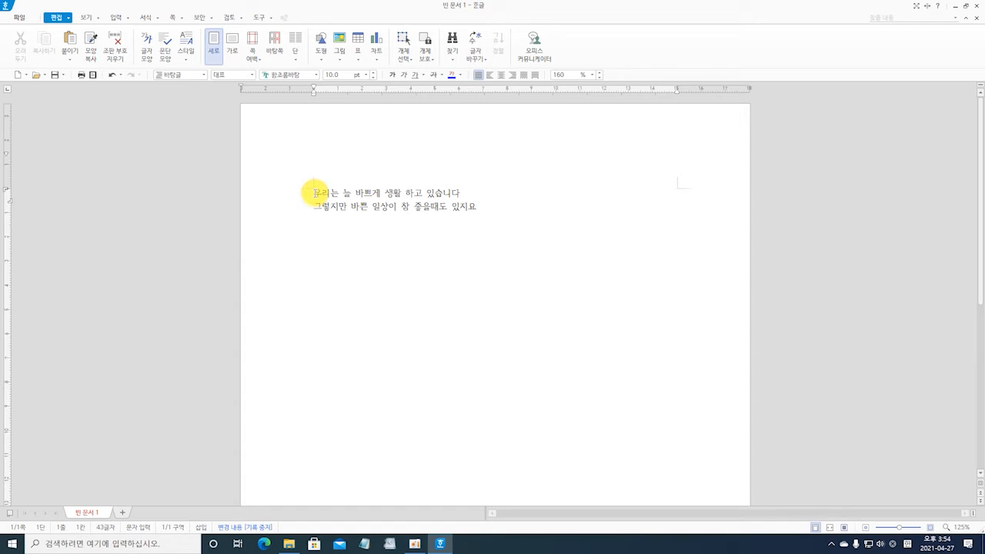
drag(313, 193, 489, 206)
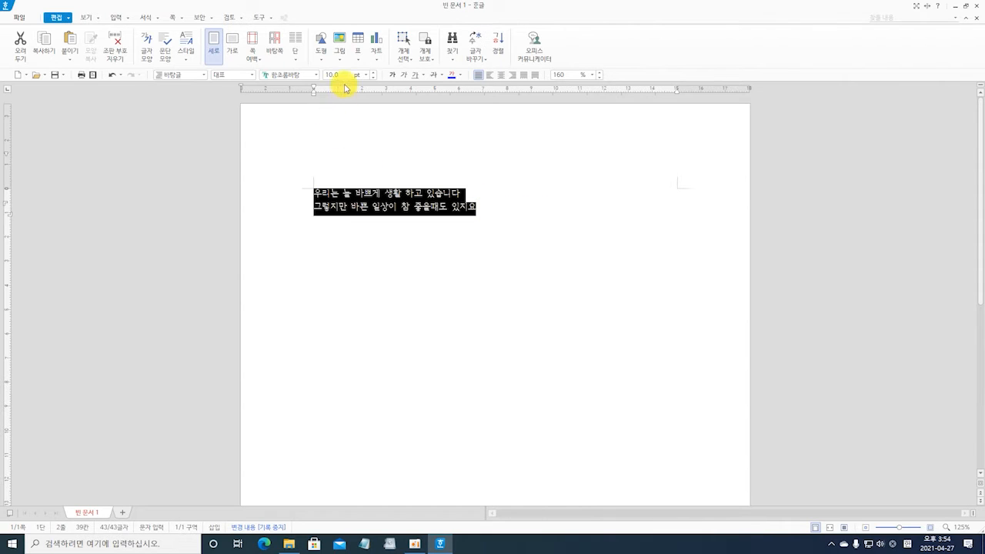
click(60, 21)
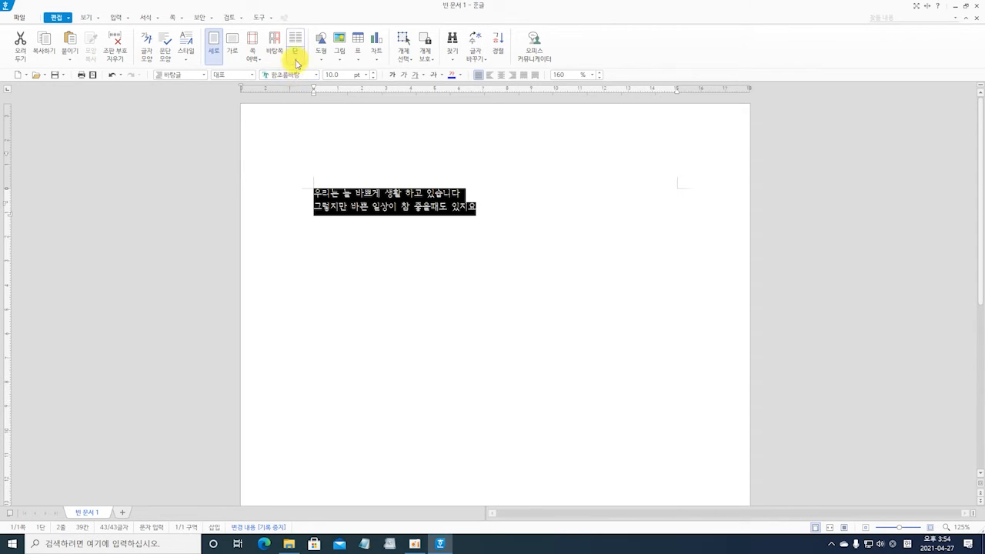
click(315, 76)
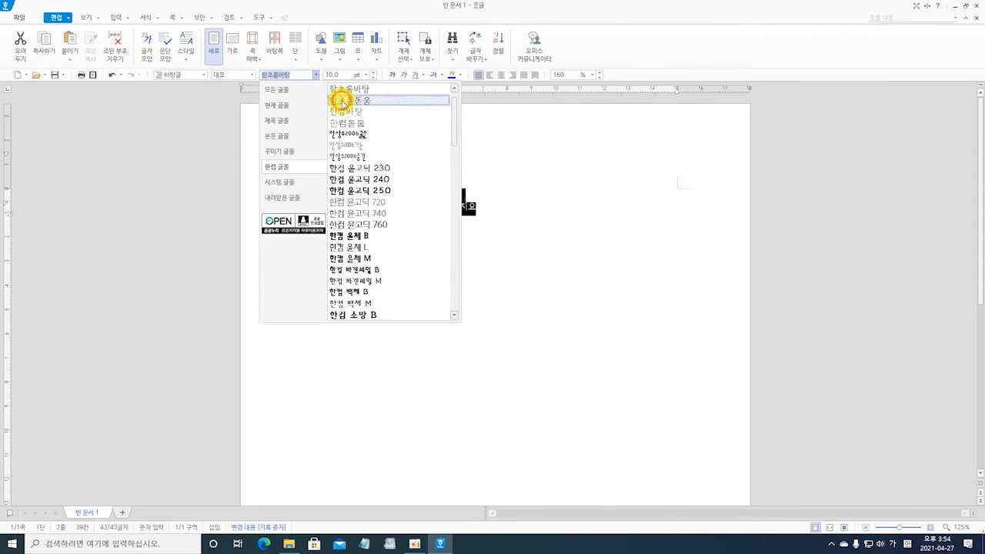
click(341, 100)
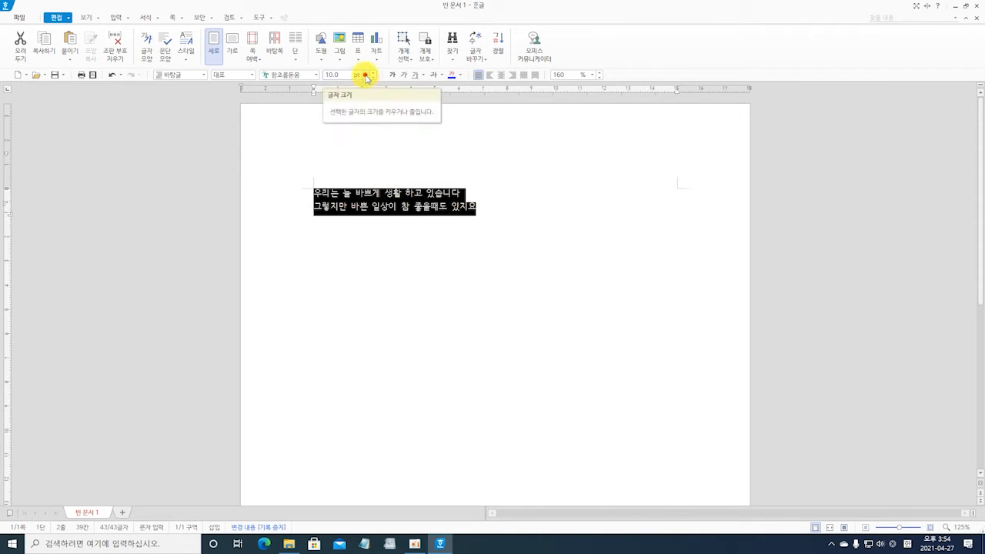
click(366, 74)
click(333, 155)
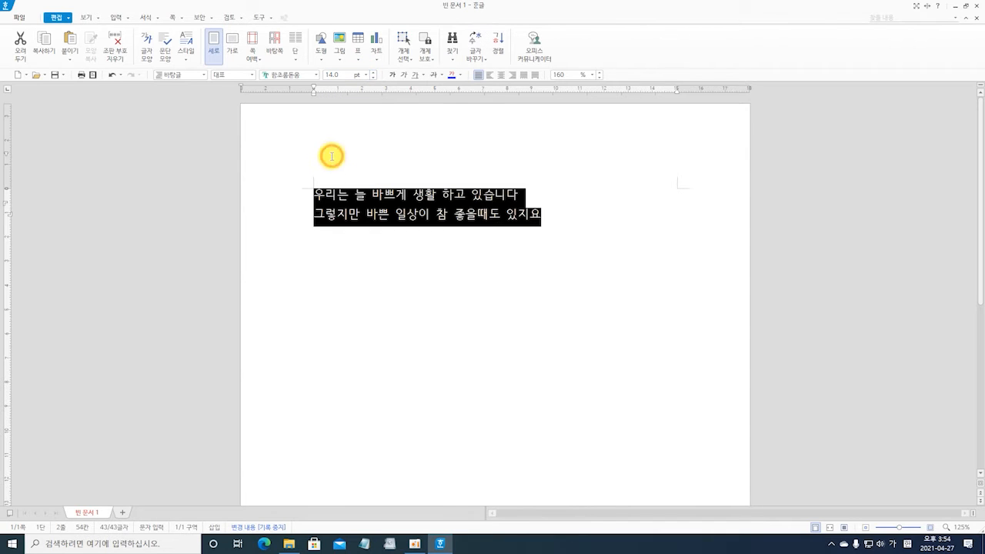
click(391, 75)
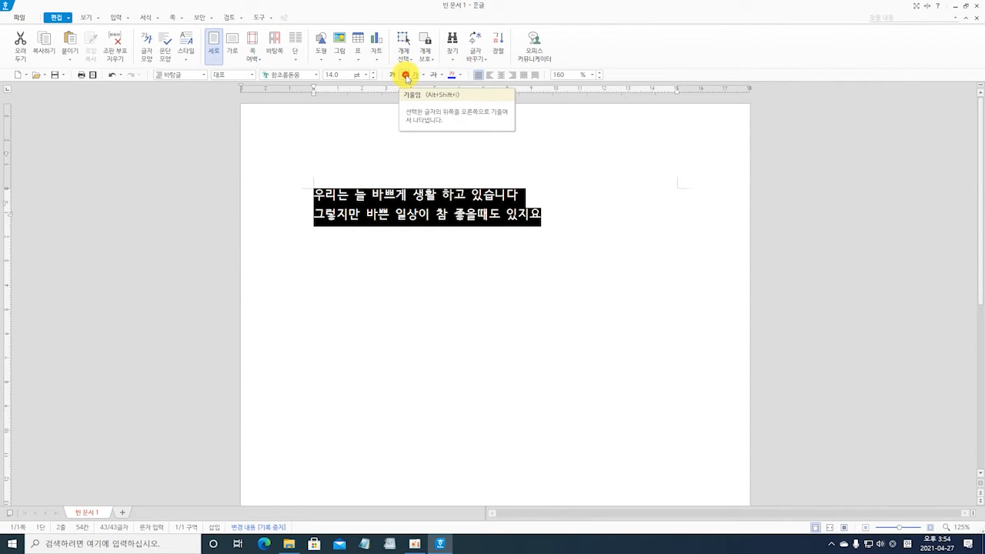
Try italic formatting on the two selected lines, remove it again and clear the selection
click(406, 75)
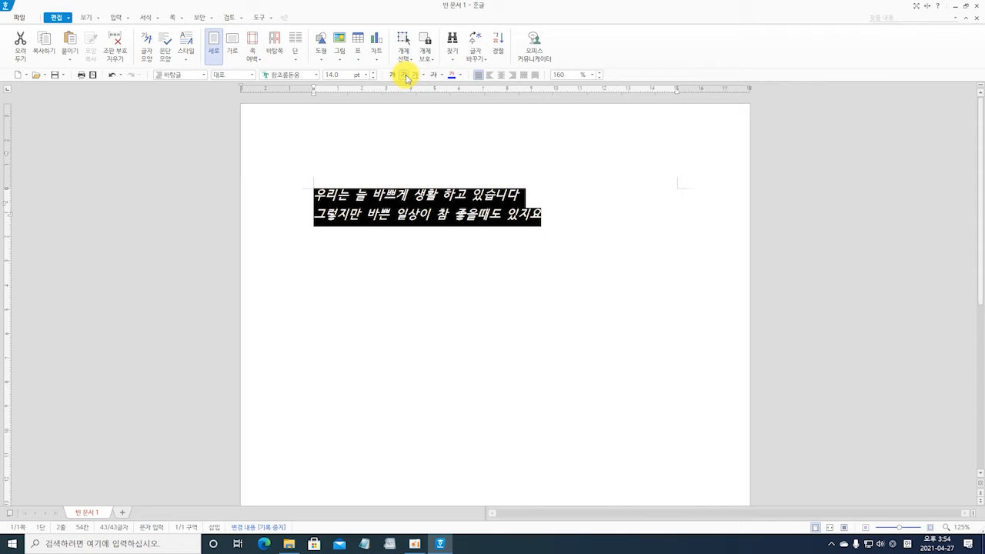
click(407, 75)
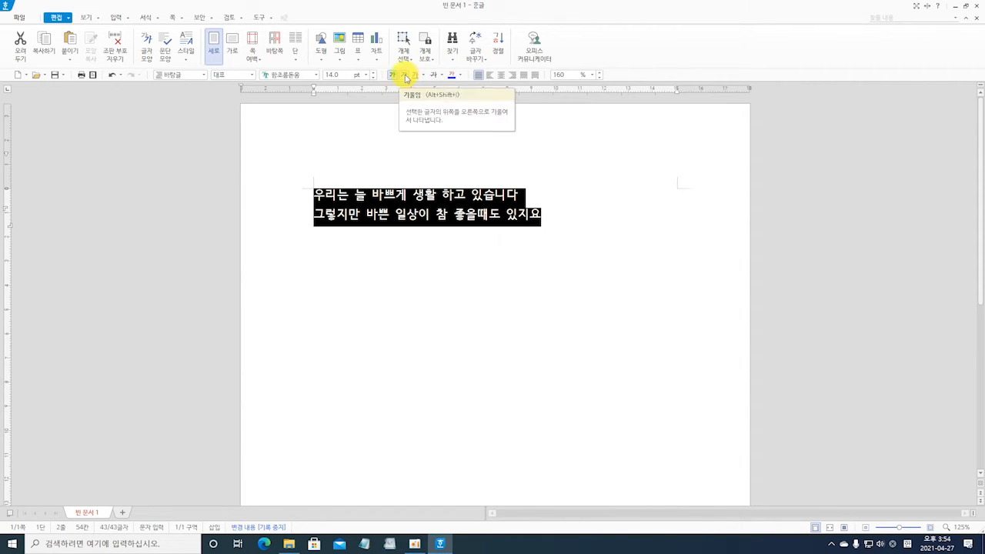
click(405, 76)
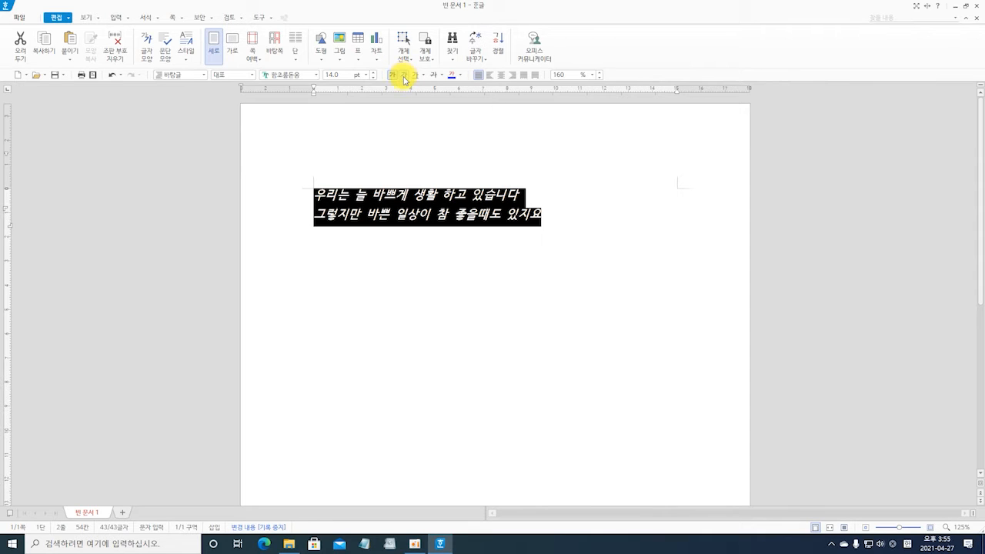
click(403, 75)
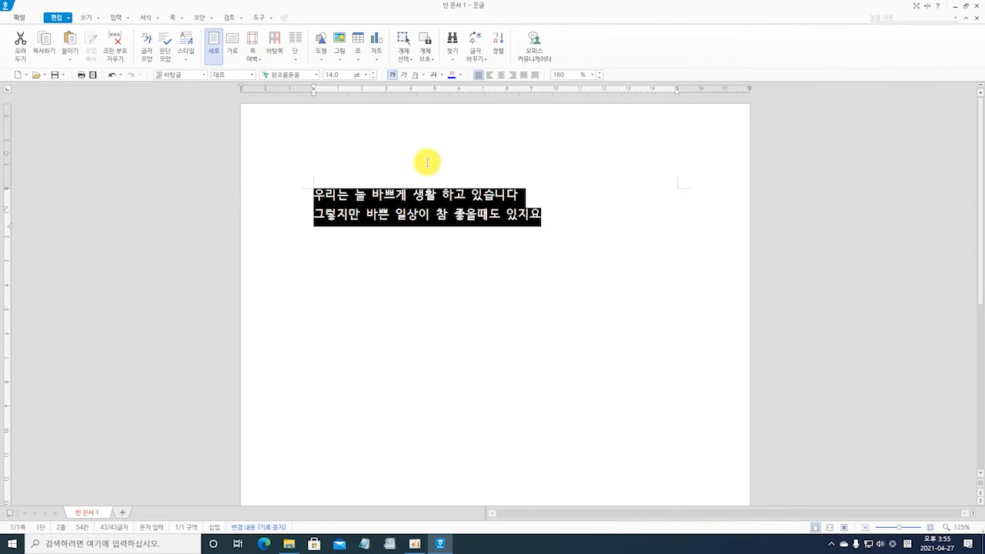
click(425, 160)
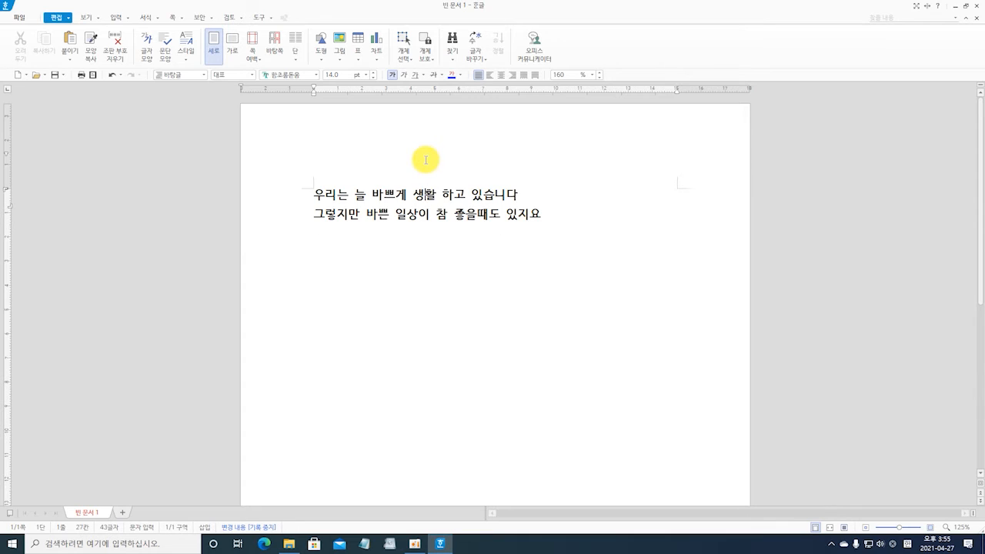
Colour the words 늘 바쁘게 in the first line red
drag(355, 193, 405, 193)
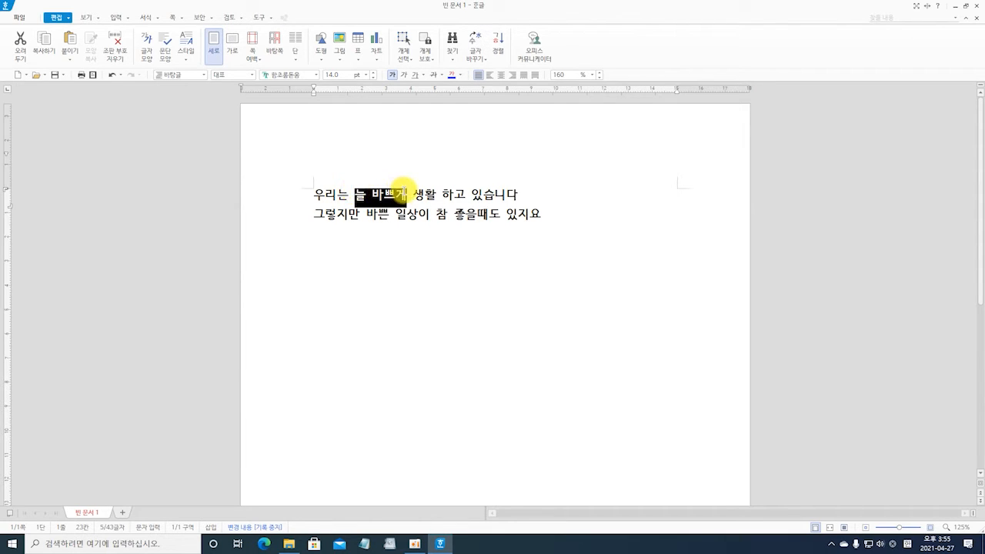
click(460, 76)
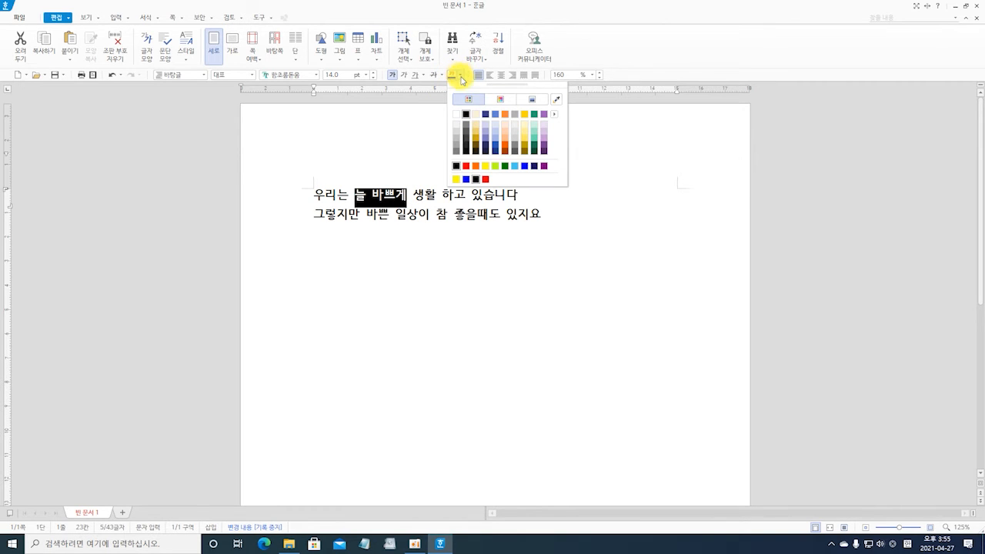
click(465, 167)
click(394, 196)
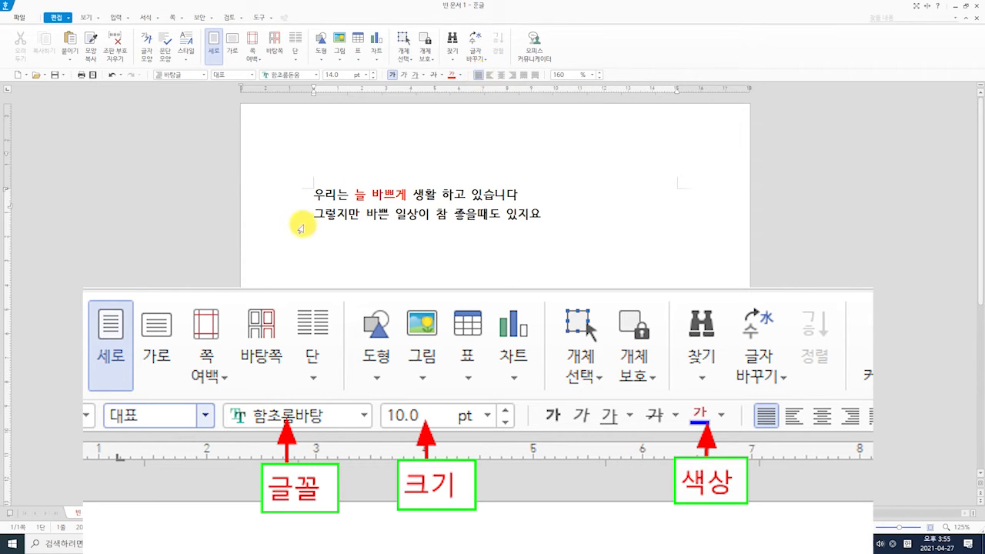
Try centre alignment on the first line and return it to justified alignment
click(314, 192)
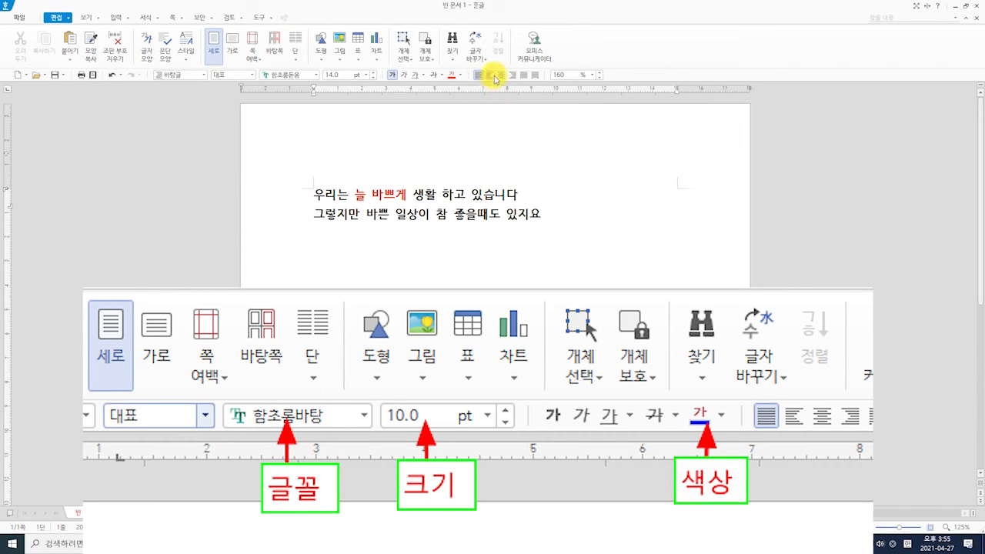
click(501, 76)
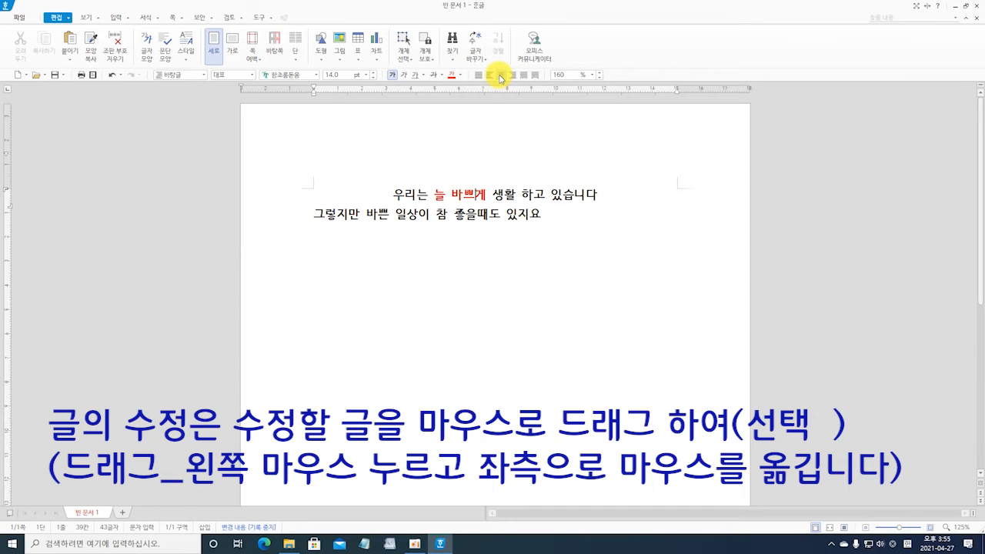
click(478, 75)
Select the whole first line, try centre and right alignment on it, and finish with left alignment
drag(315, 192, 520, 189)
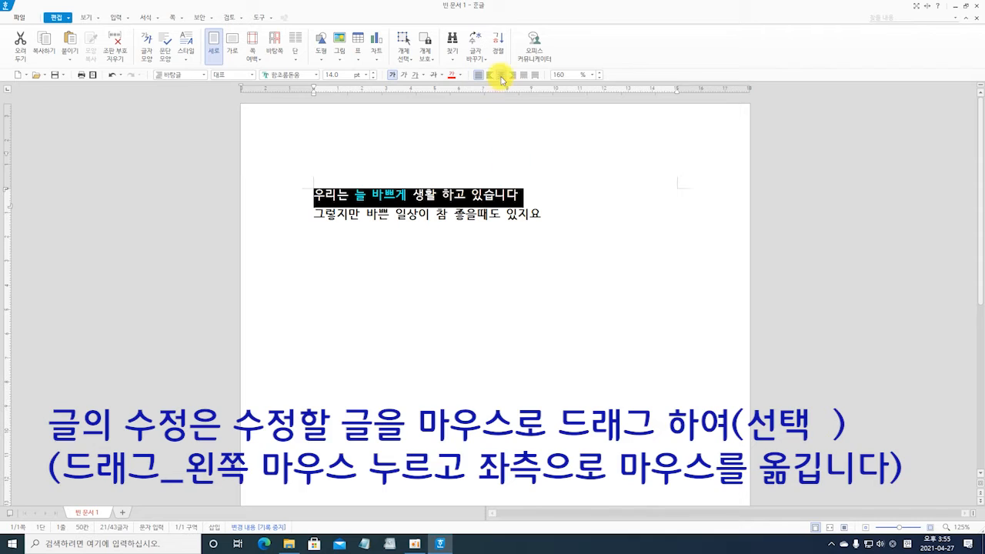
click(501, 77)
click(513, 75)
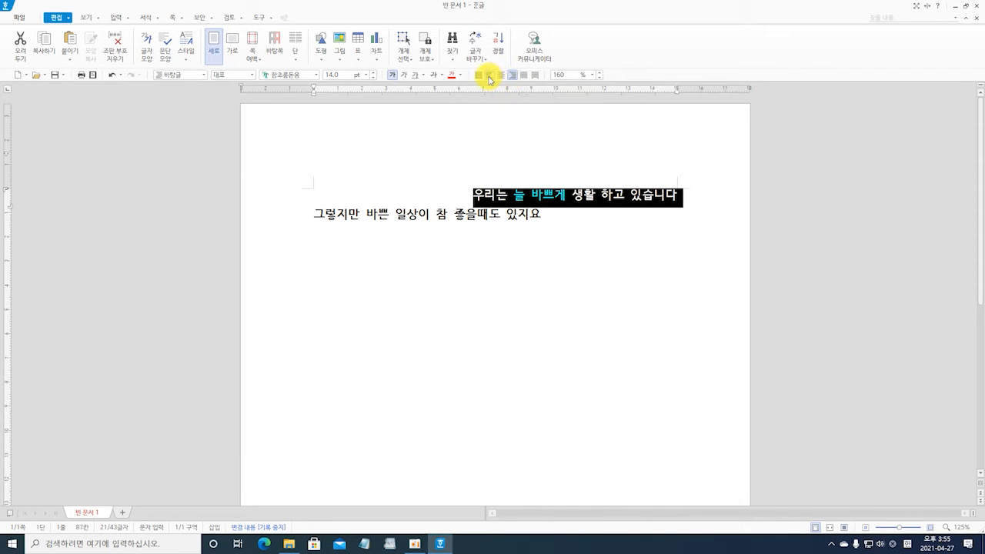
click(489, 76)
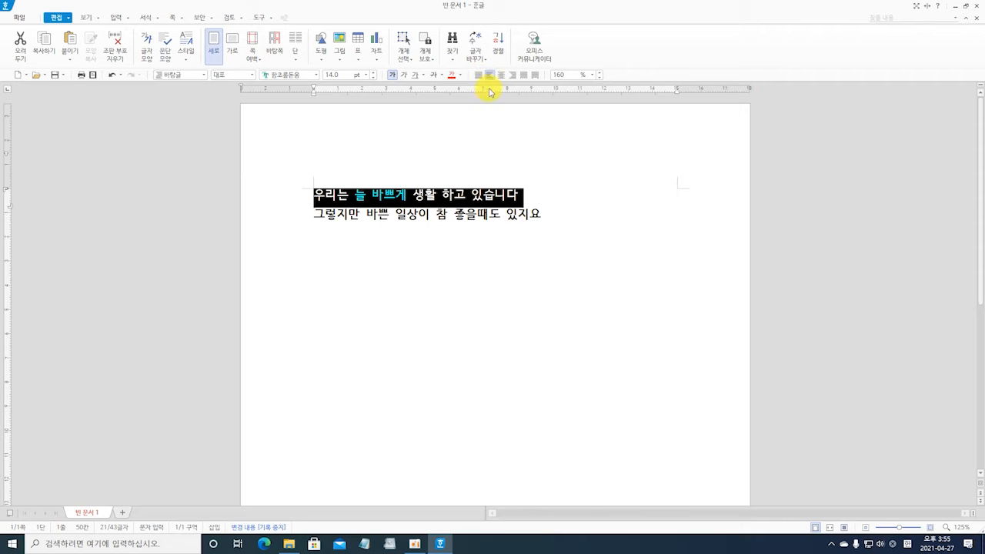
click(492, 121)
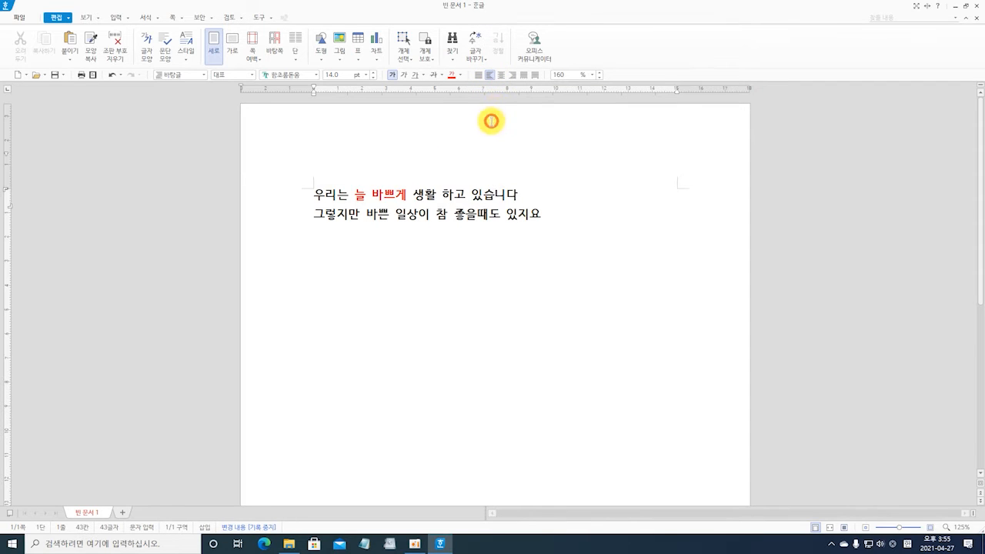
Increase the first line's line spacing to 180% and finally to 200%
click(559, 75)
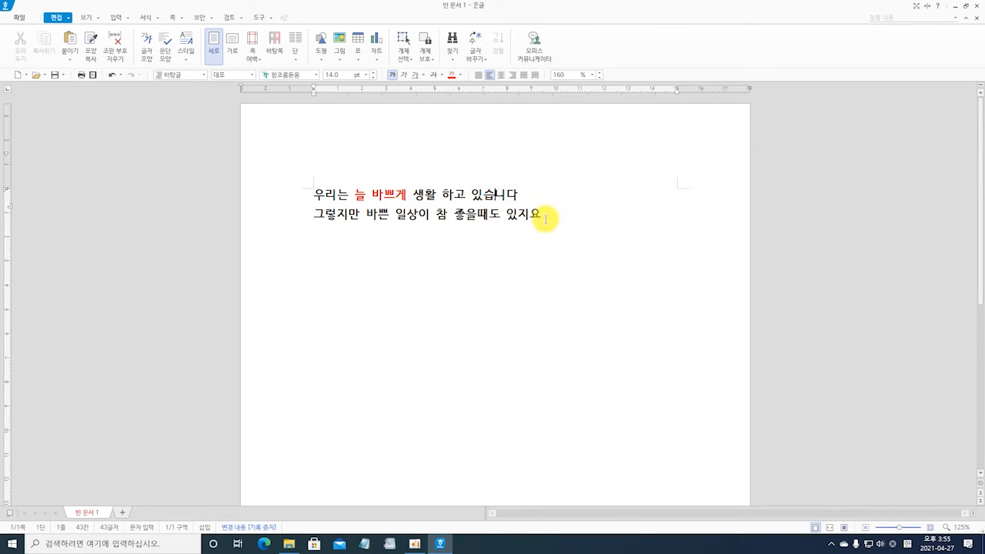
click(591, 75)
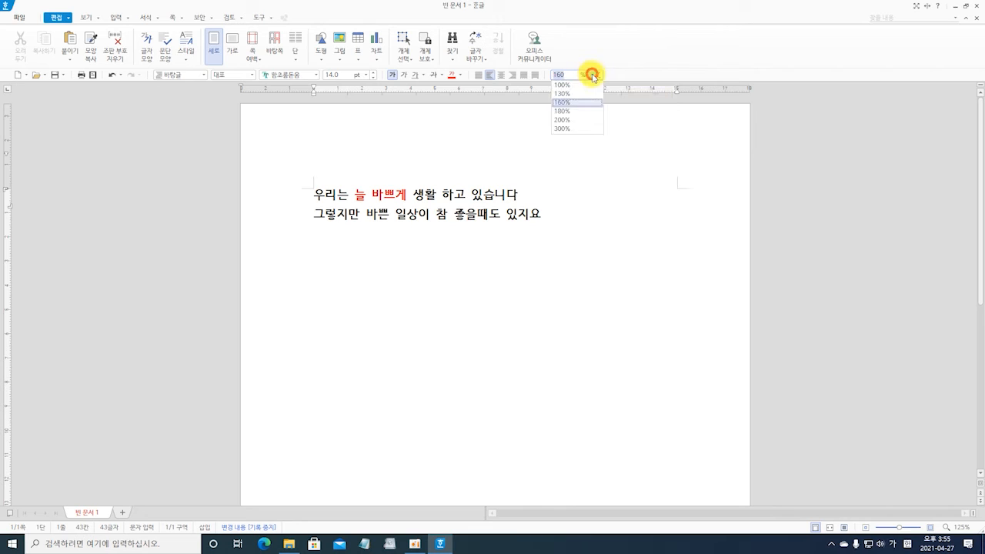
click(494, 195)
click(593, 76)
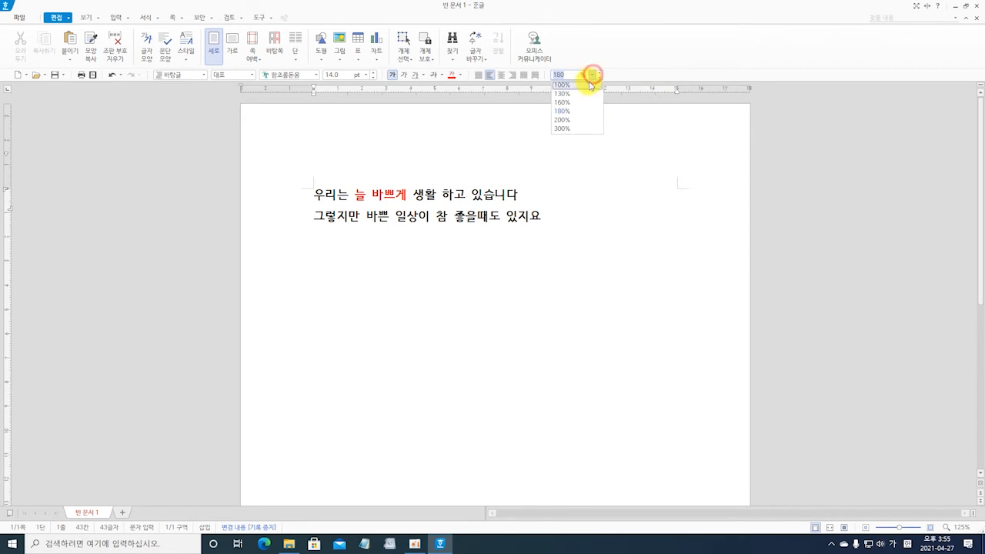
click(560, 124)
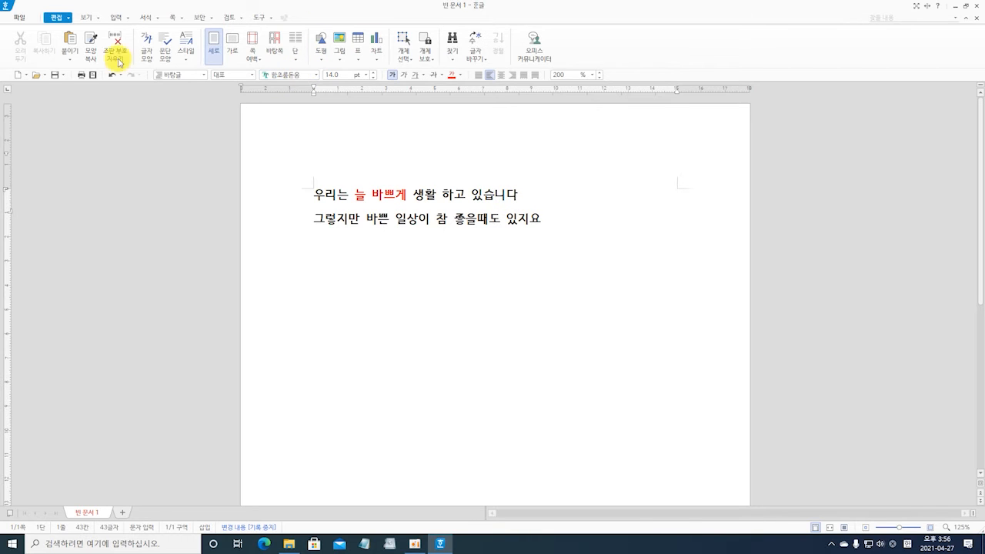
click(85, 17)
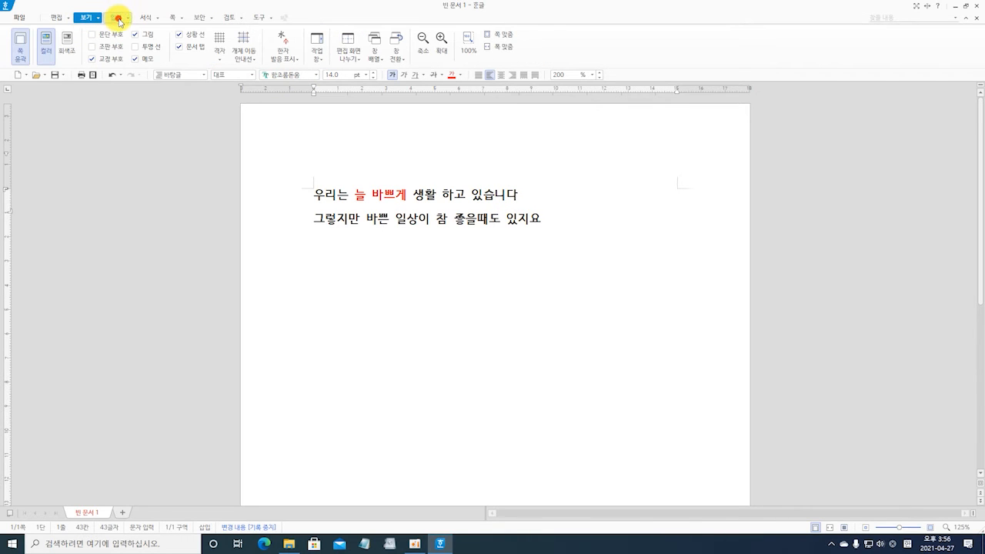
click(119, 19)
click(146, 16)
click(171, 17)
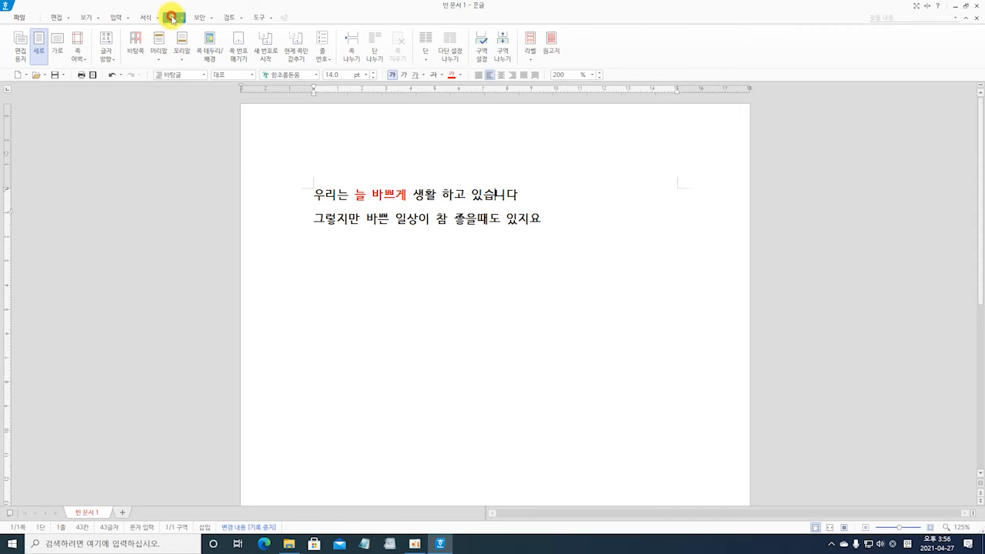
click(58, 18)
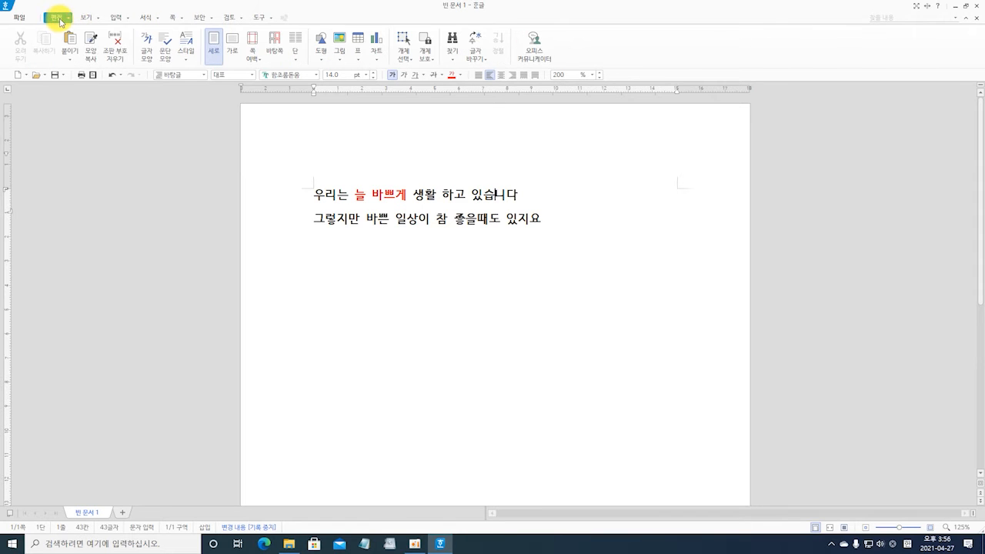
click(344, 76)
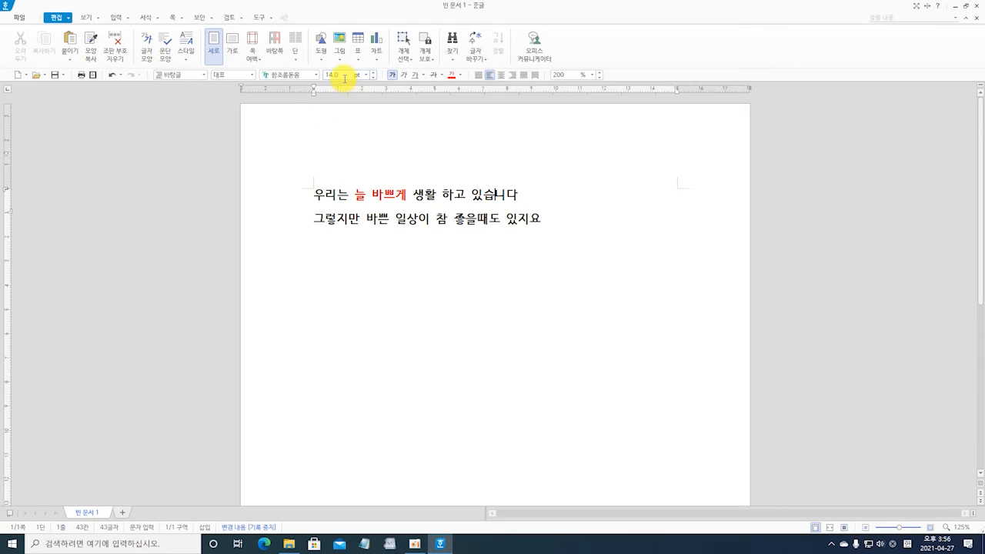
Hide the 기본 tool box and show it again
right_click(603, 52)
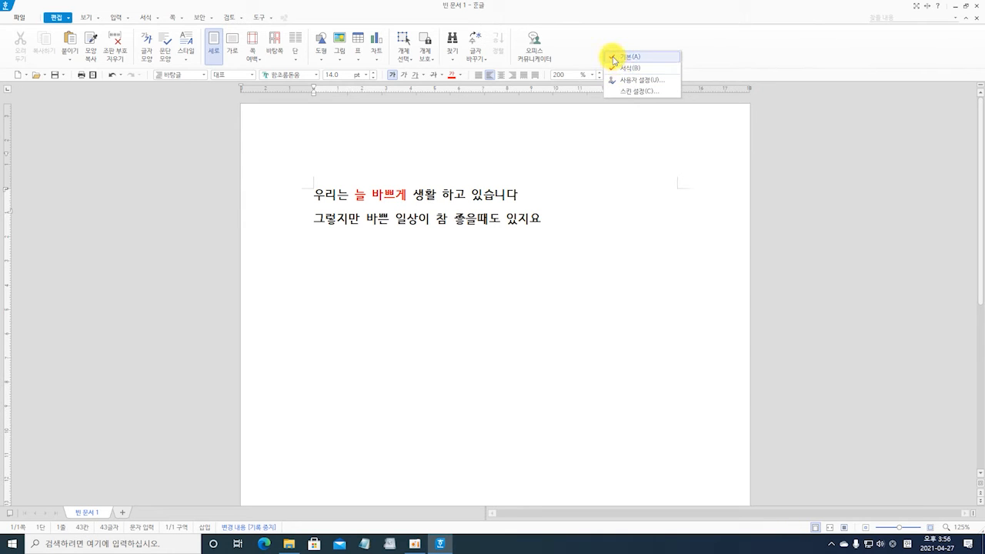
click(614, 58)
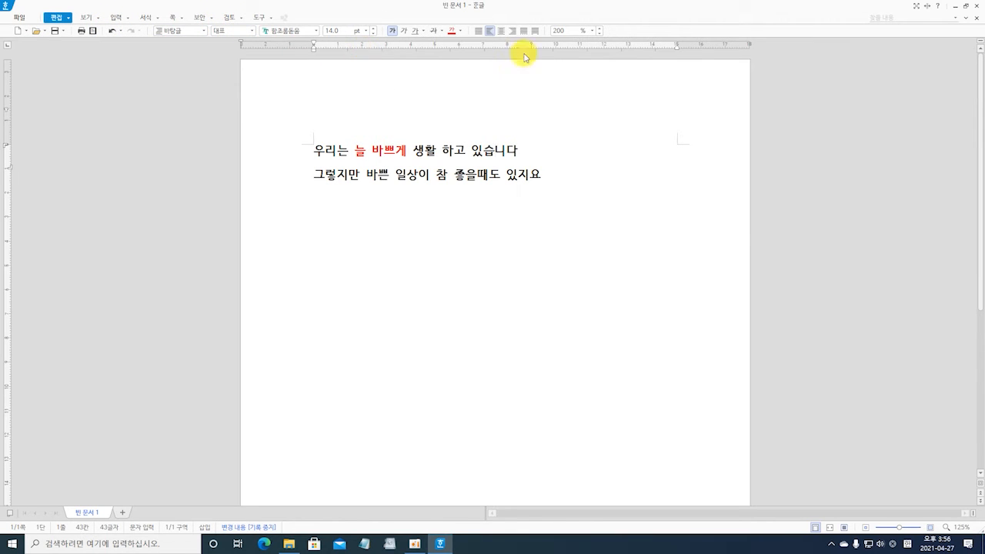
right_click(626, 34)
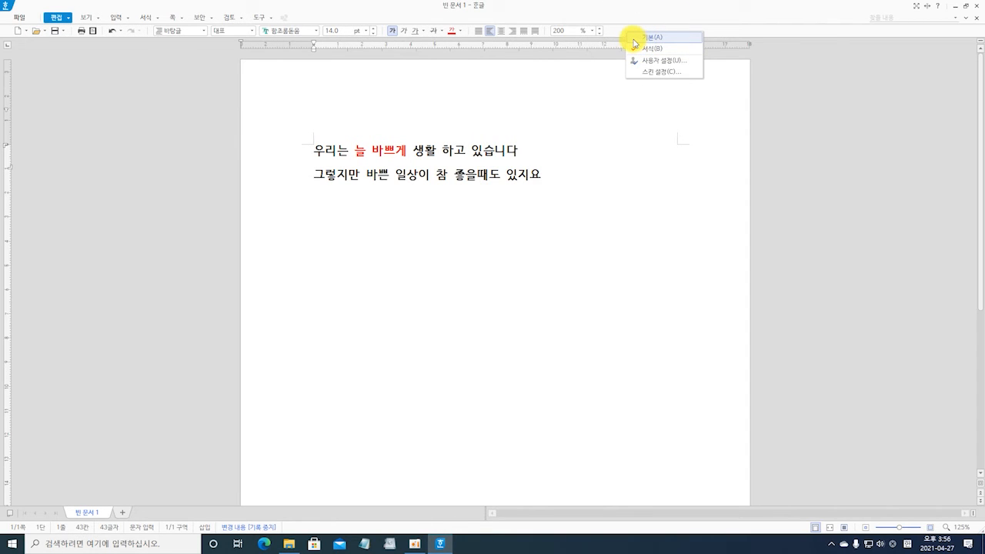
click(636, 38)
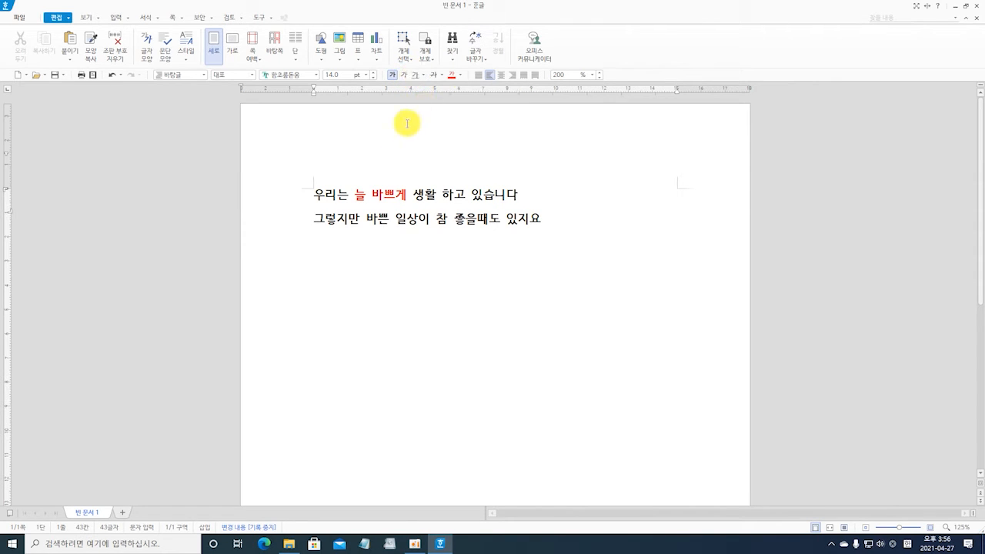
Add two blank lines above the first line and remove them again
click(313, 195)
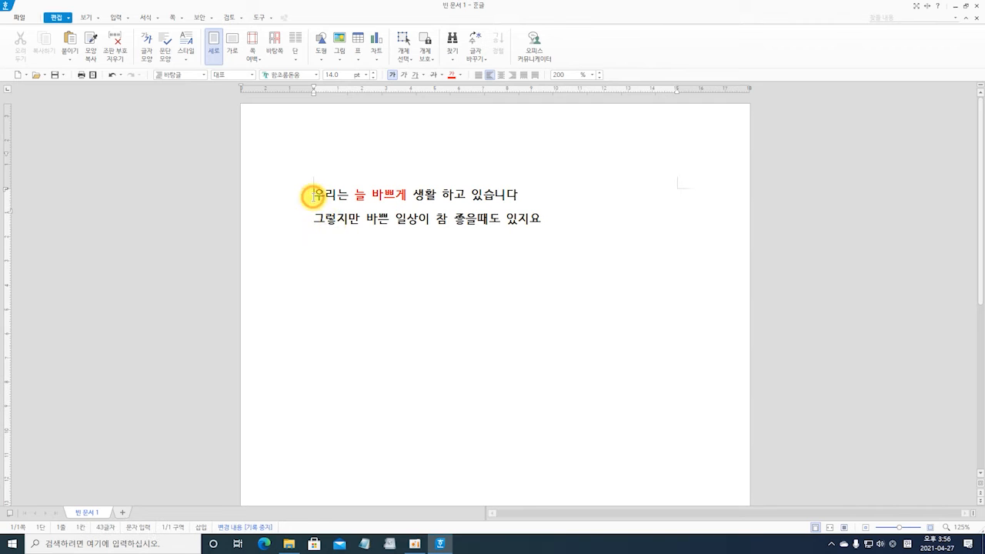
key(Return)
key(Return)
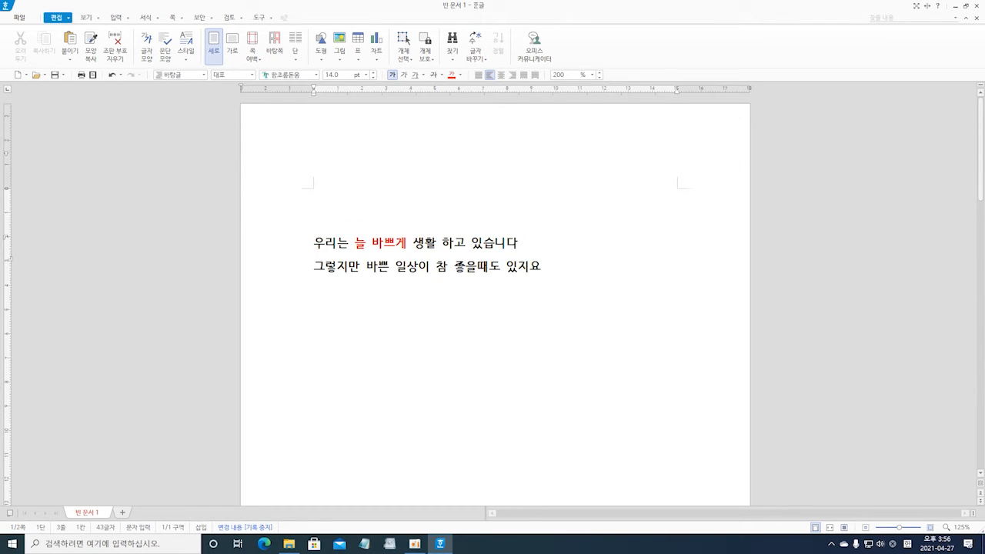
key(BackSpace)
key(BackSpace)
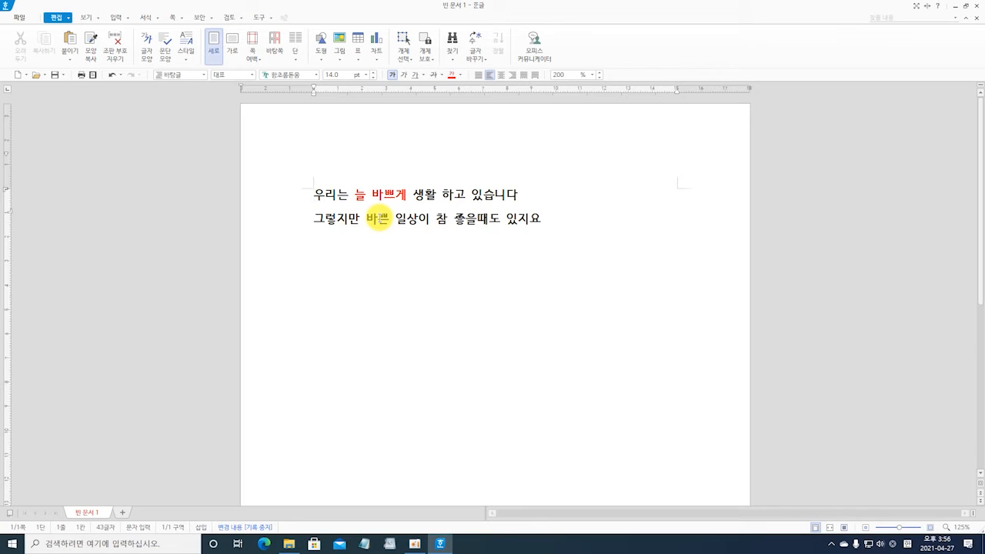
Practise selecting the first line alone and both lines together, clearing each selection
drag(314, 192, 516, 193)
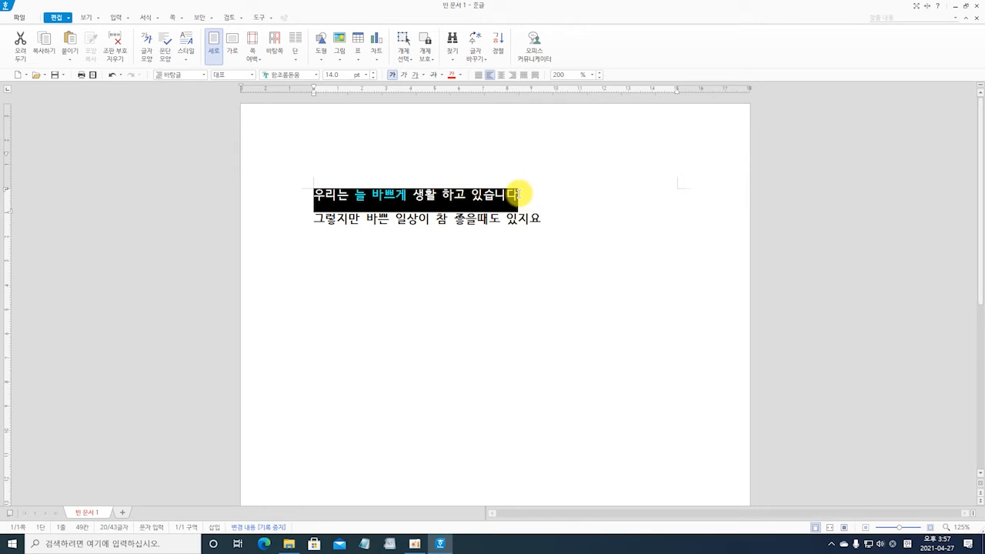
click(378, 266)
click(314, 193)
drag(314, 193, 560, 218)
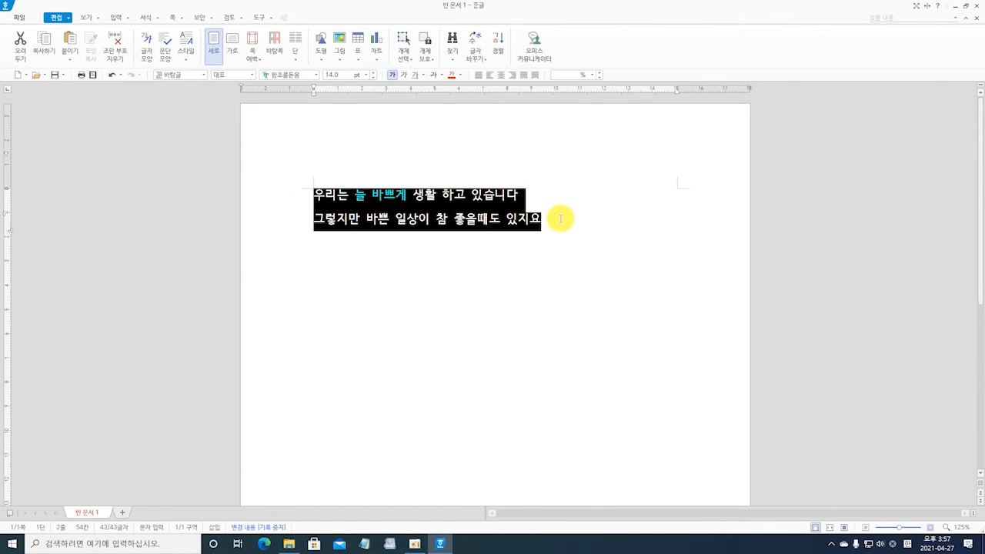
click(288, 216)
click(313, 193)
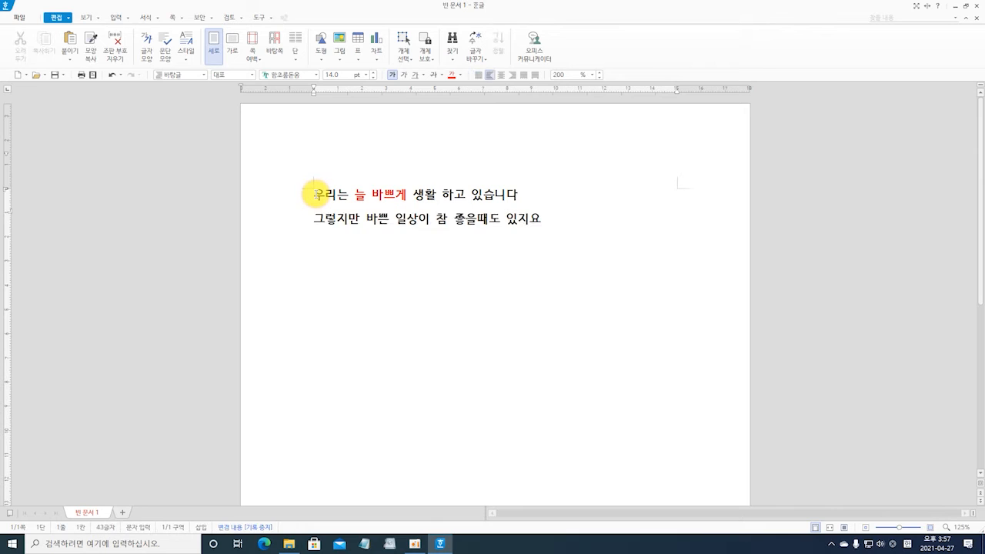
Copy both lines and paste them below the original, leaving blank lines in between
drag(314, 193, 561, 224)
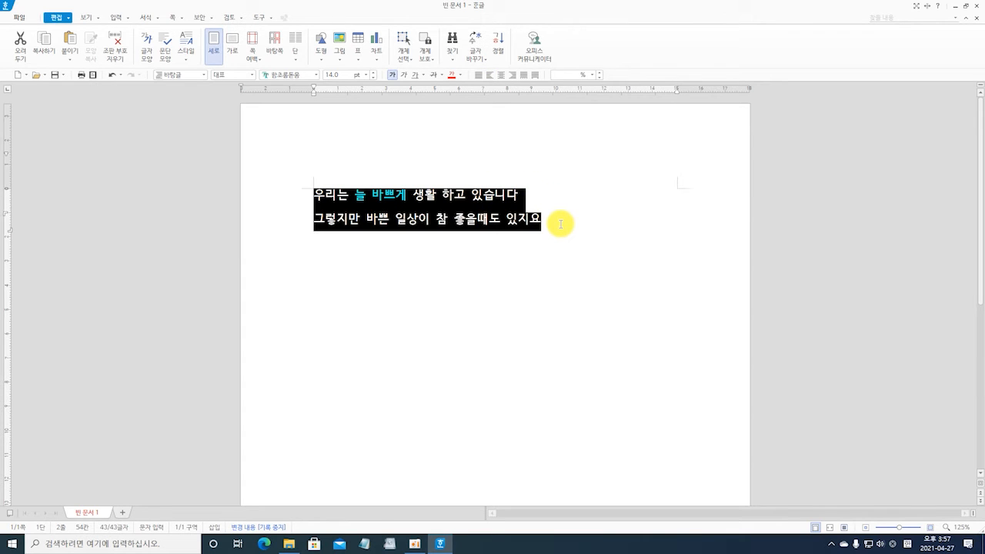
right_click(470, 224)
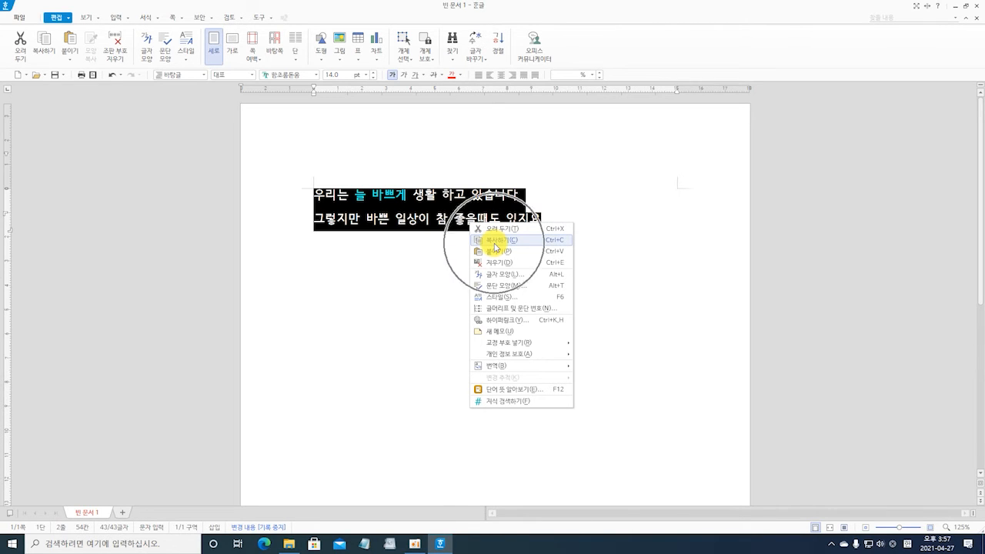
click(496, 229)
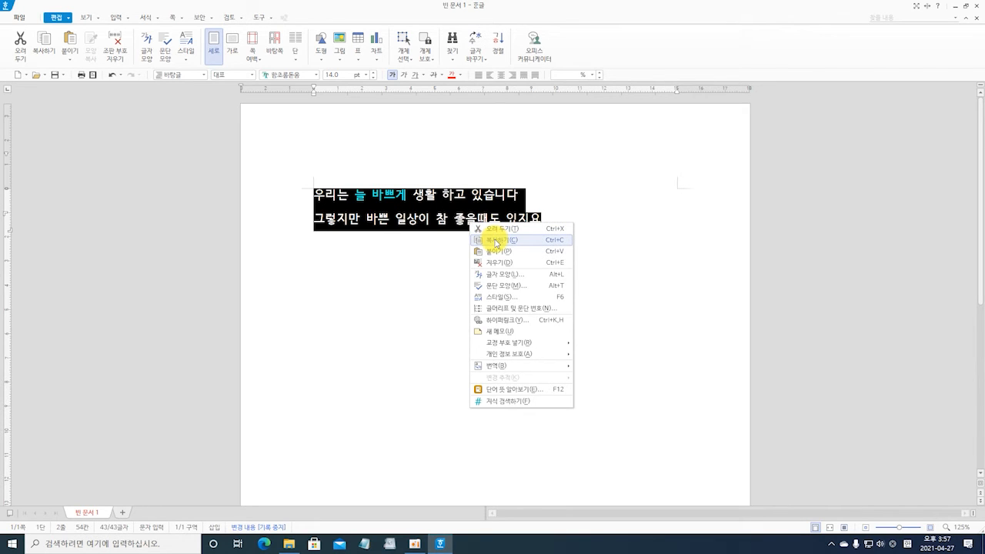
click(496, 241)
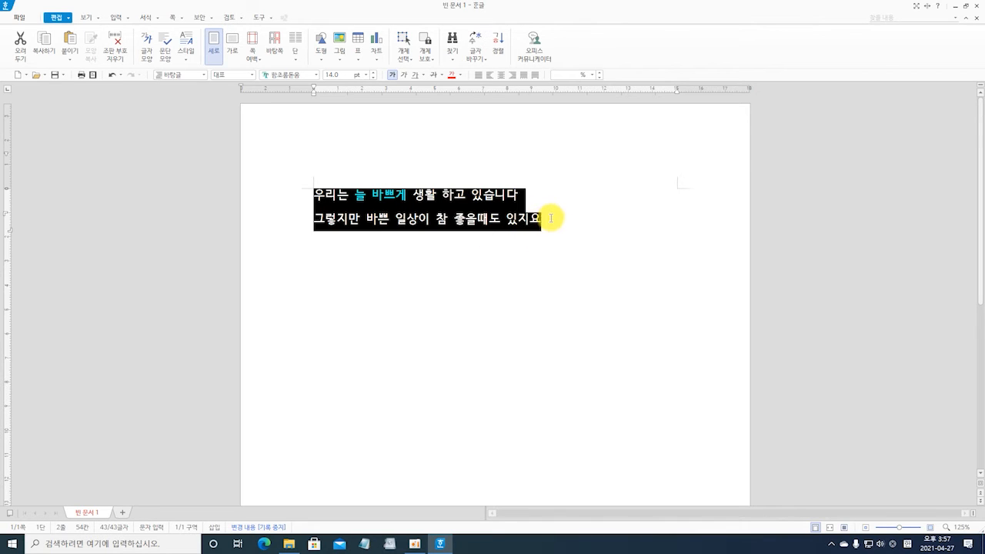
click(551, 218)
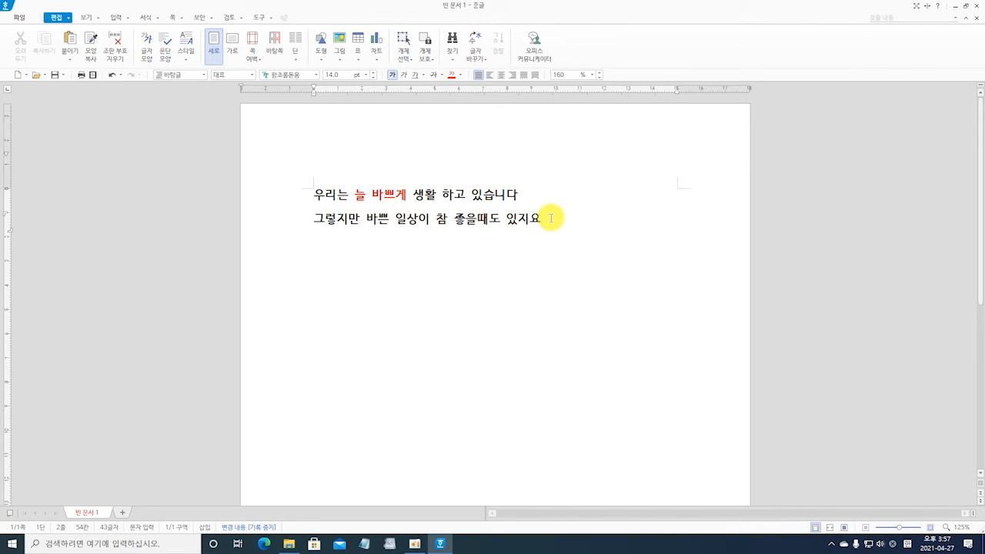
click(318, 288)
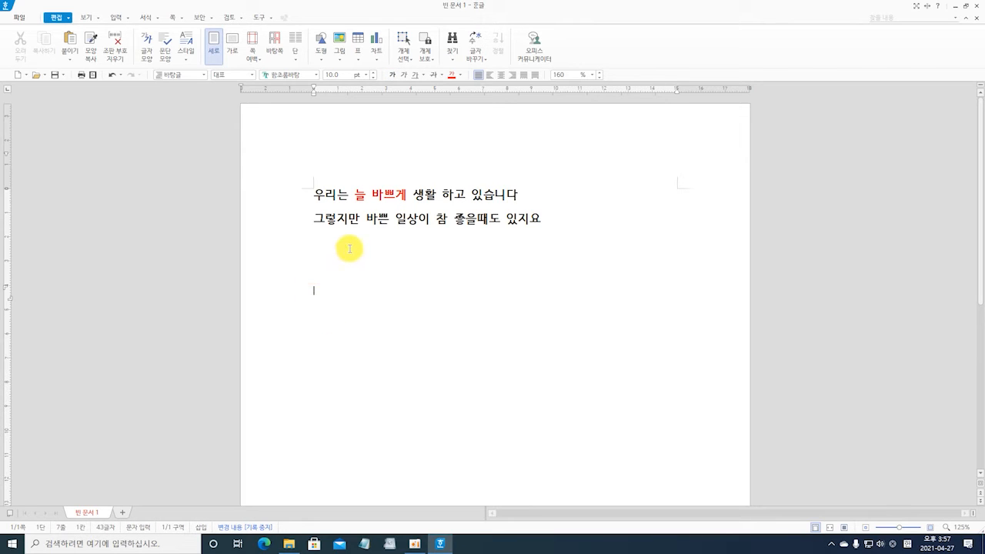
right_click(317, 294)
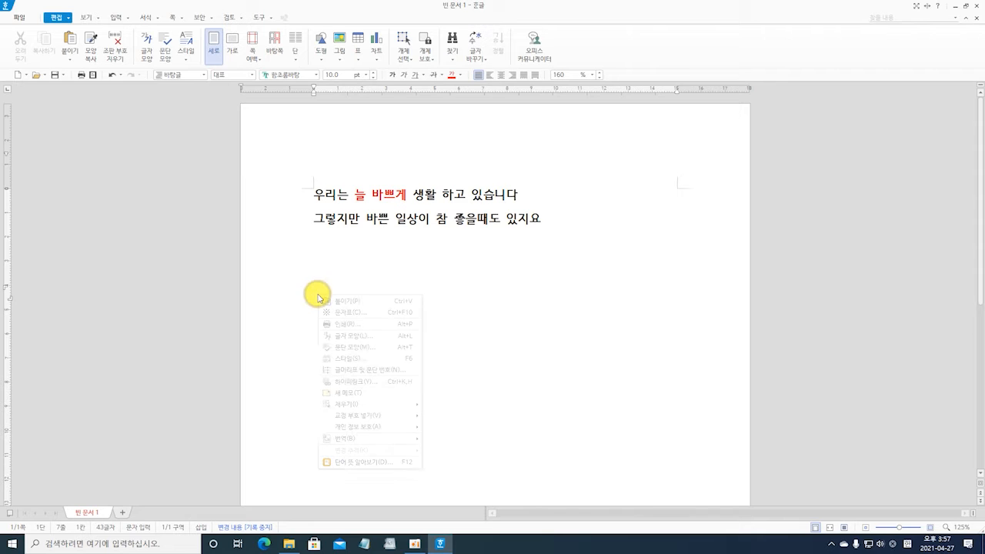
click(338, 298)
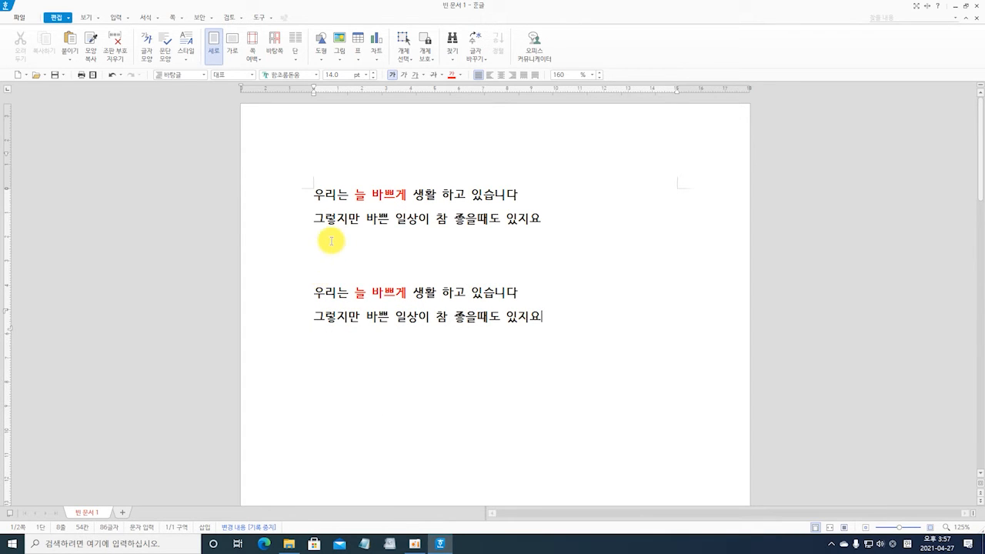
Cut the first line "우리는 늘 바쁘게 생활 하고 있습니다" and paste it on a new line below the second line
click(313, 191)
drag(313, 192, 527, 192)
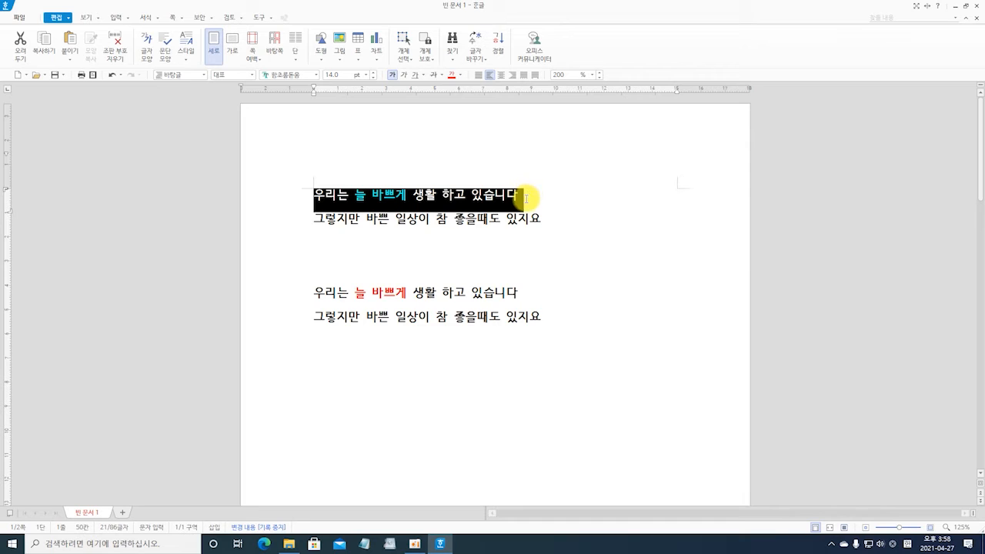
right_click(477, 198)
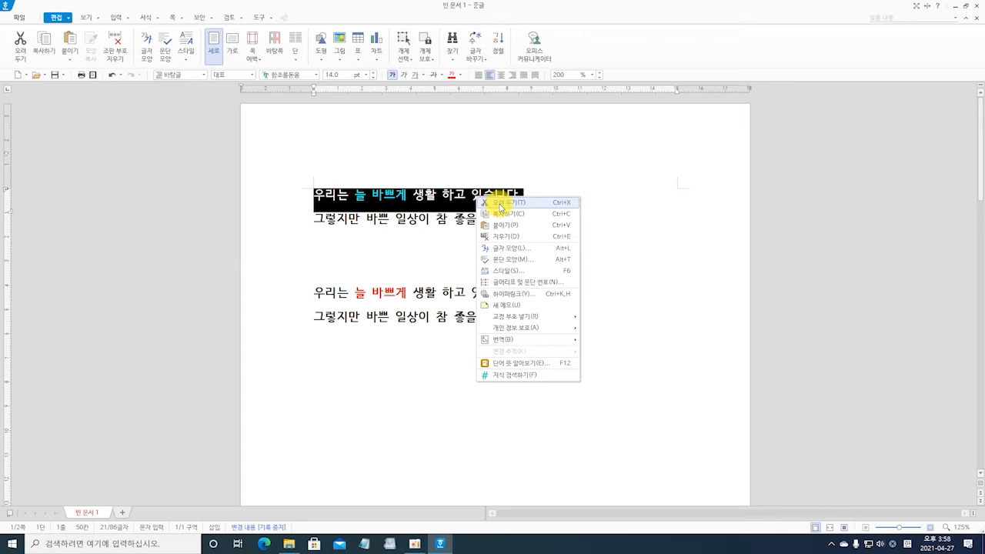
click(499, 202)
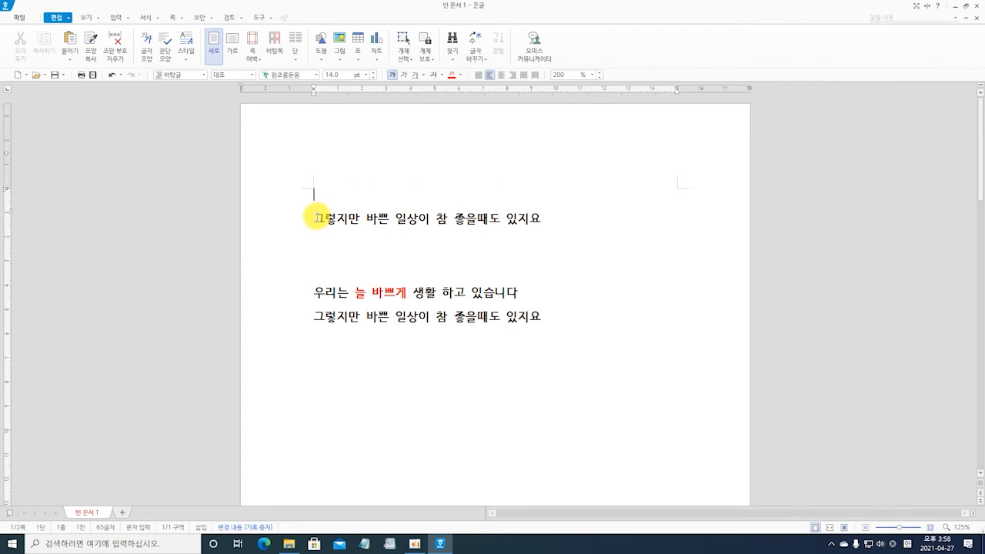
click(543, 219)
key(Return)
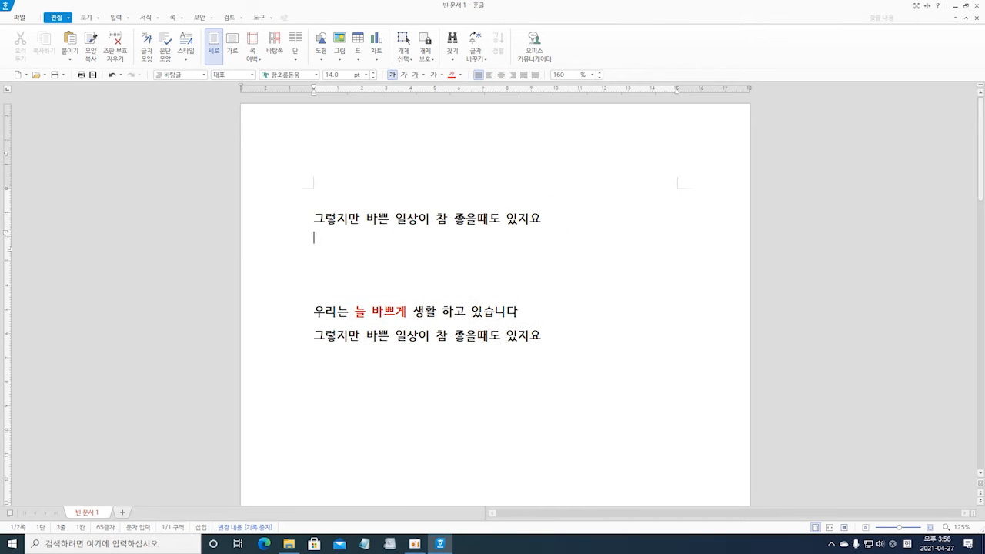
right_click(316, 244)
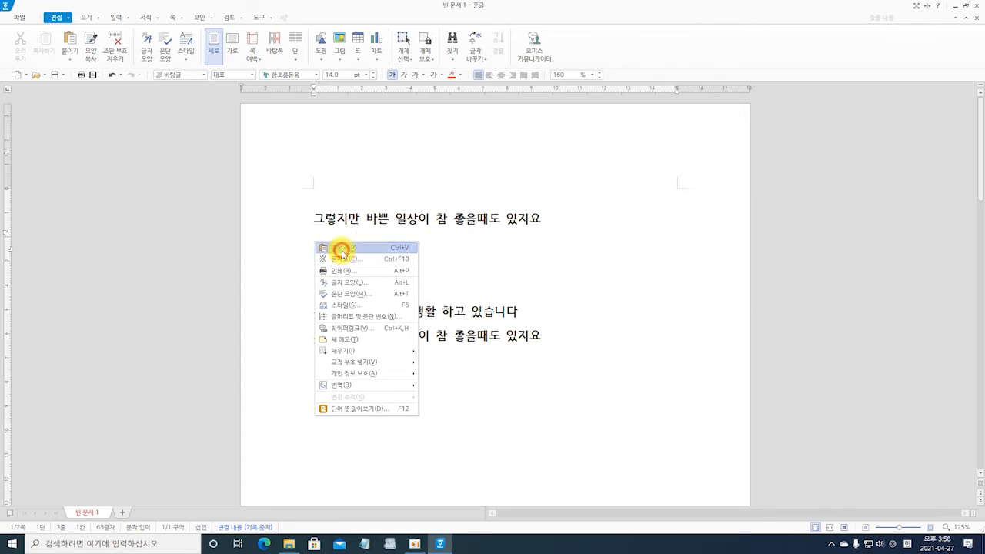
click(337, 248)
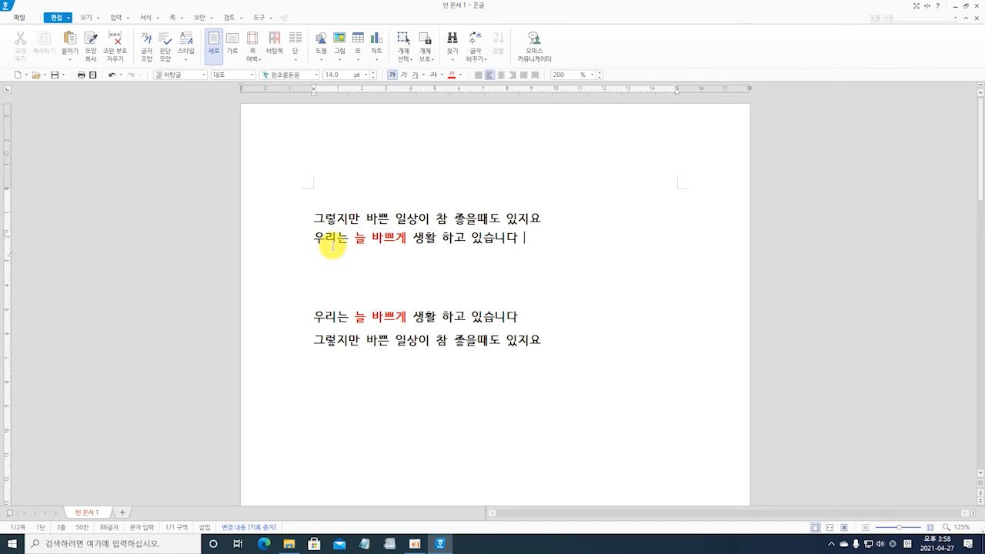
Cut the moved "우리는 늘 바쁘게 생활 하고 있습니다" line and paste it back on the empty first line
drag(309, 238, 506, 240)
right_click(506, 238)
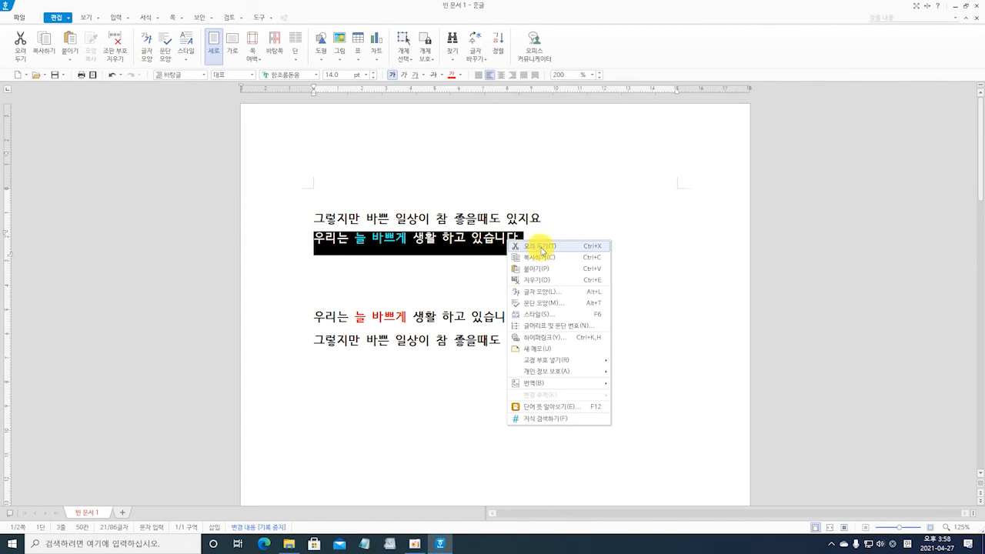
click(532, 249)
click(315, 195)
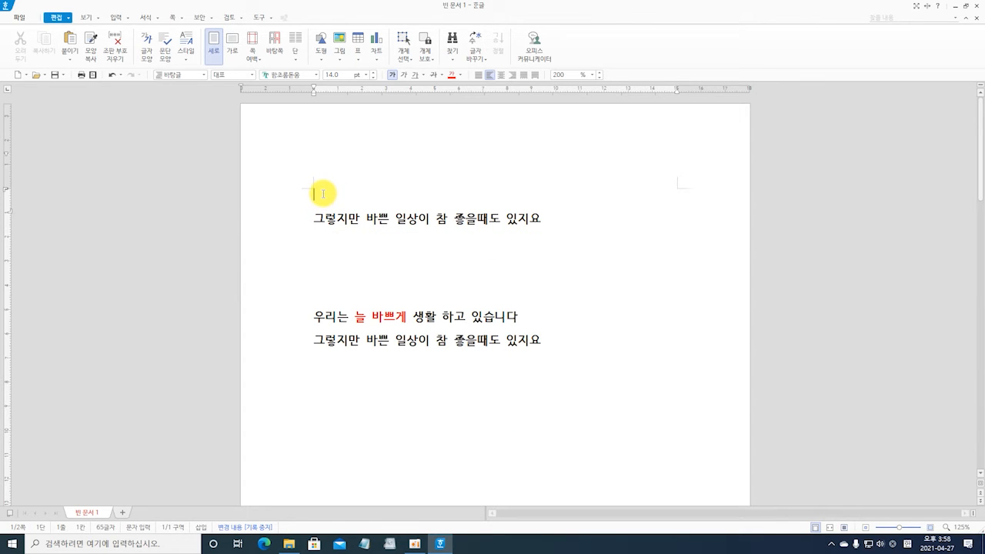
key(ctrl+v)
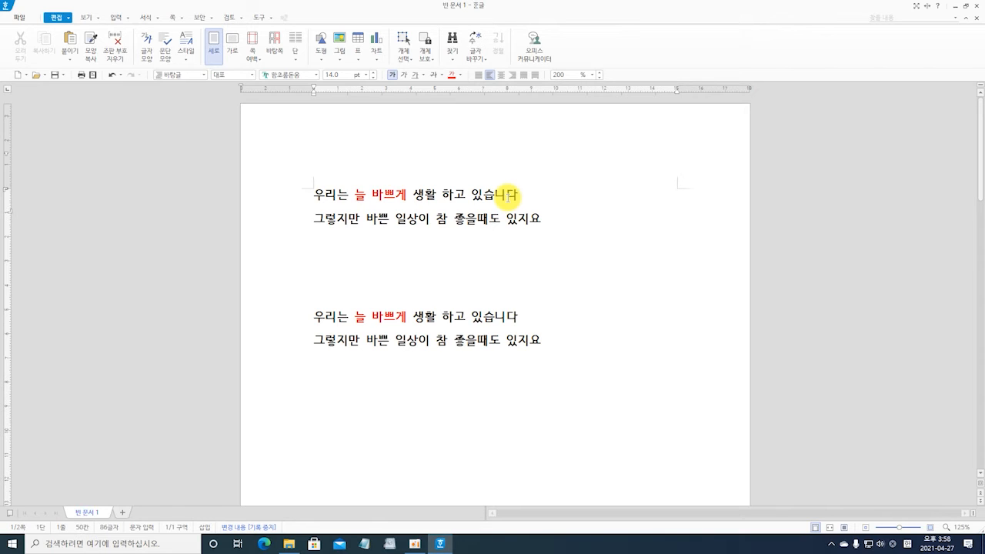
Insert the ■ symbol from the 기호1 set of the character map (문자표) at the start of the first line
click(314, 194)
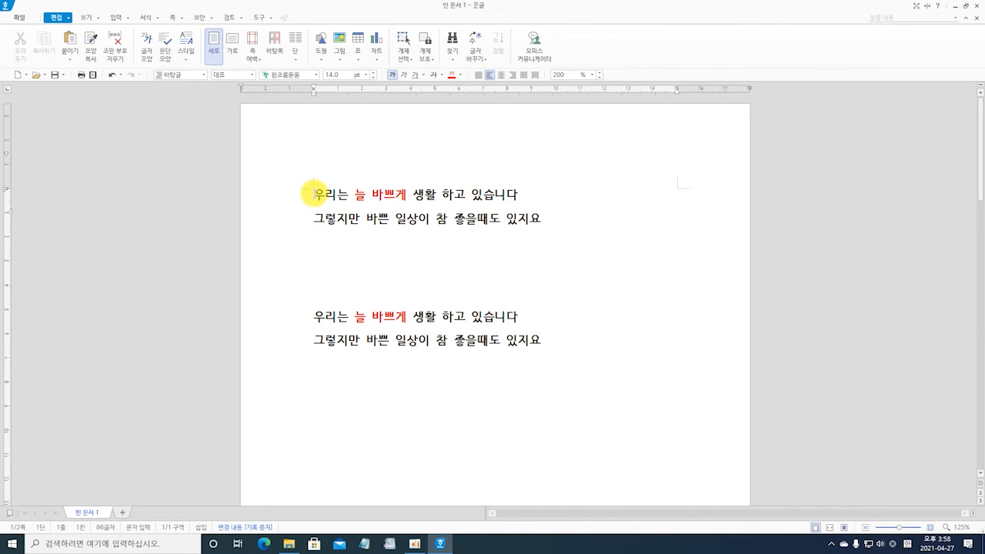
right_click(314, 195)
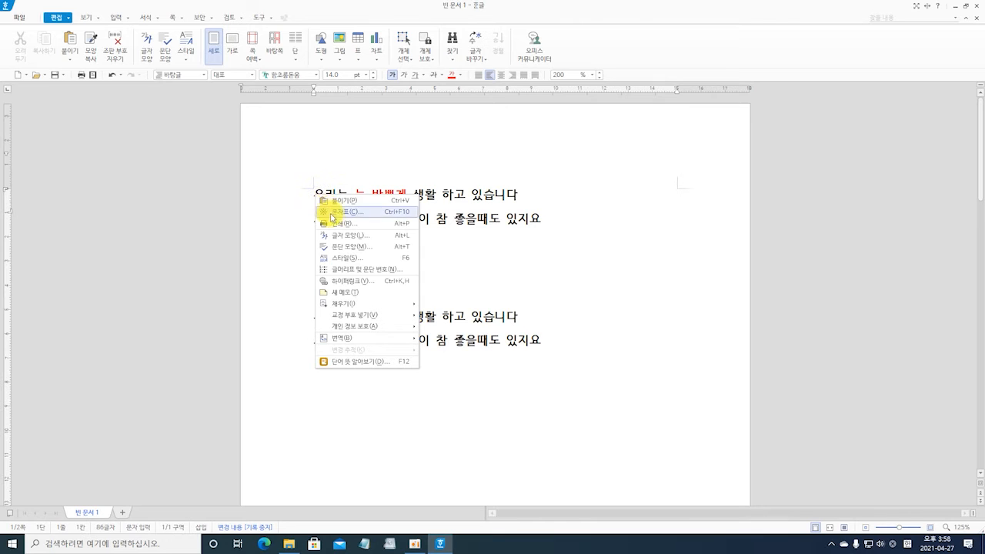
click(344, 212)
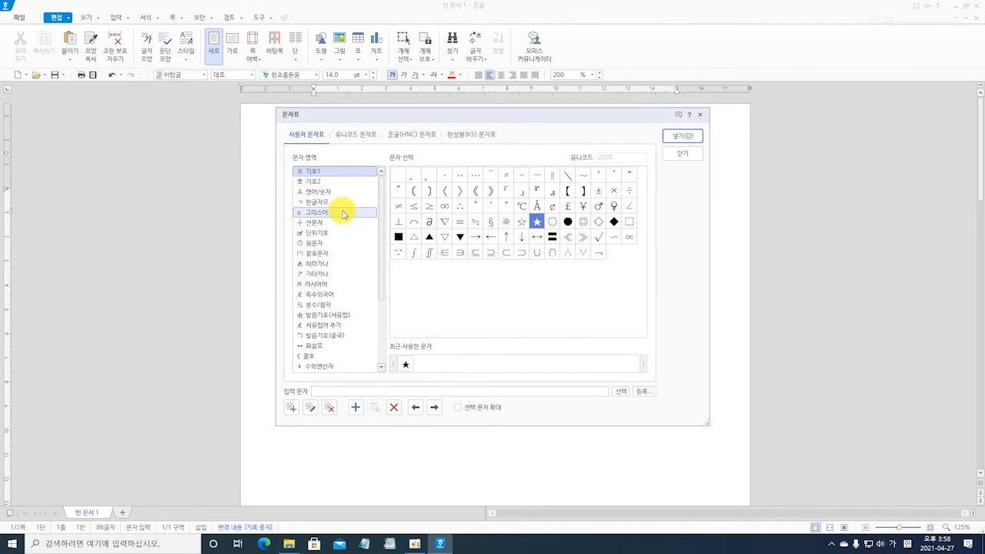
click(399, 237)
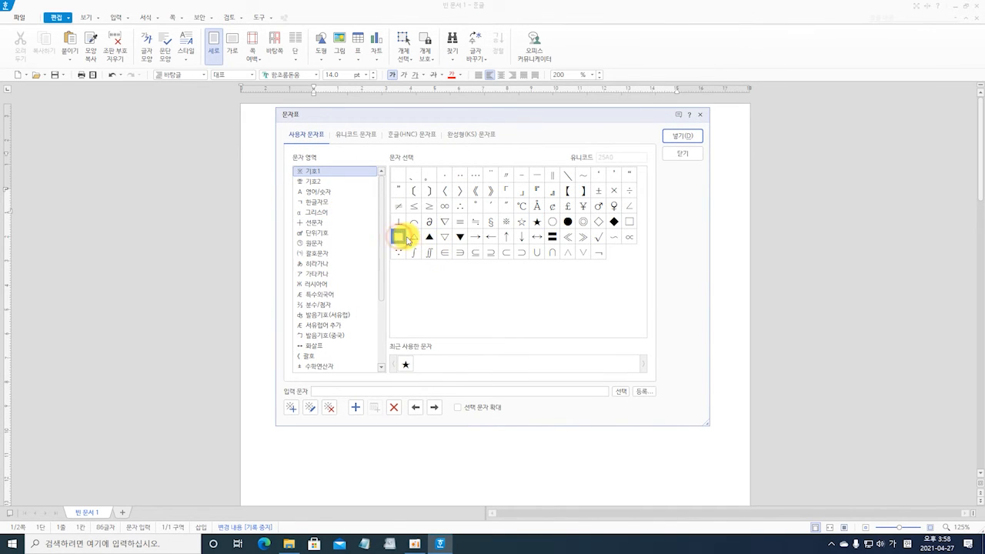
click(681, 135)
Set the font colour of the ■ symbol to red (RGB 255,0,0)
drag(310, 197, 330, 196)
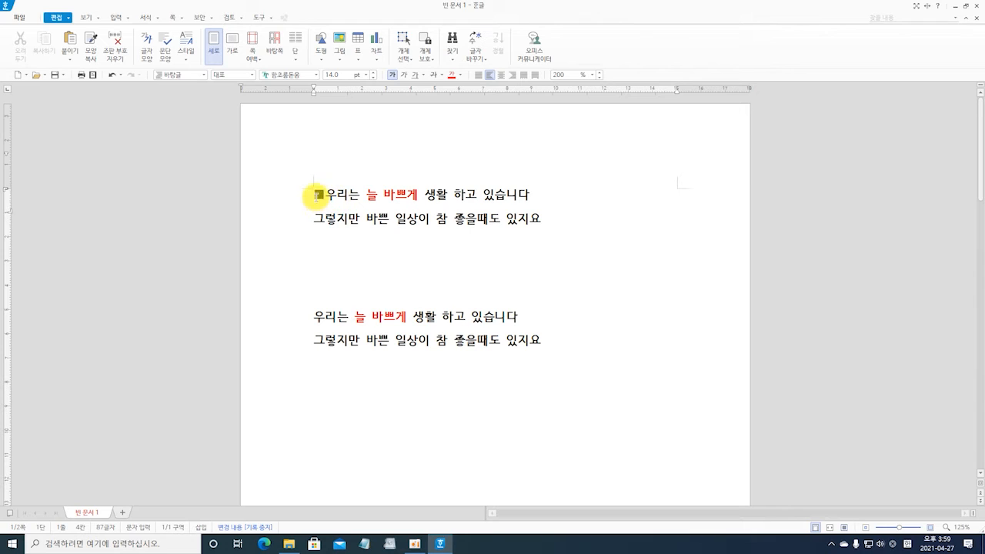
click(313, 195)
drag(312, 195, 323, 194)
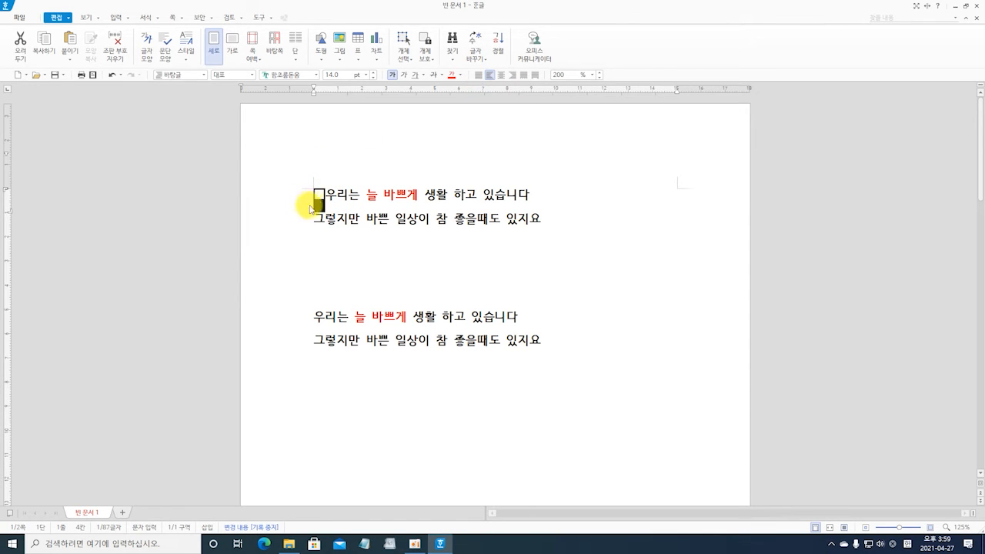
click(460, 76)
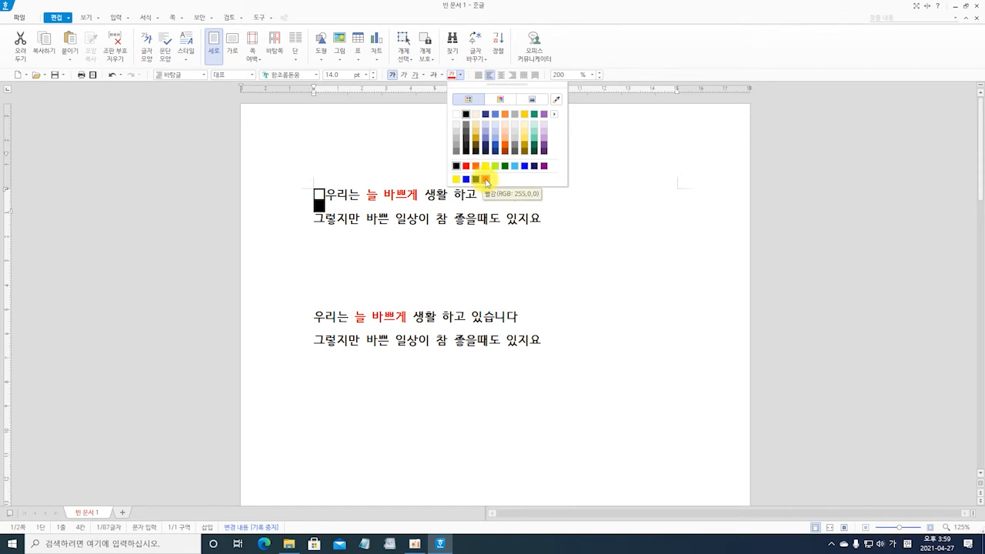
click(485, 180)
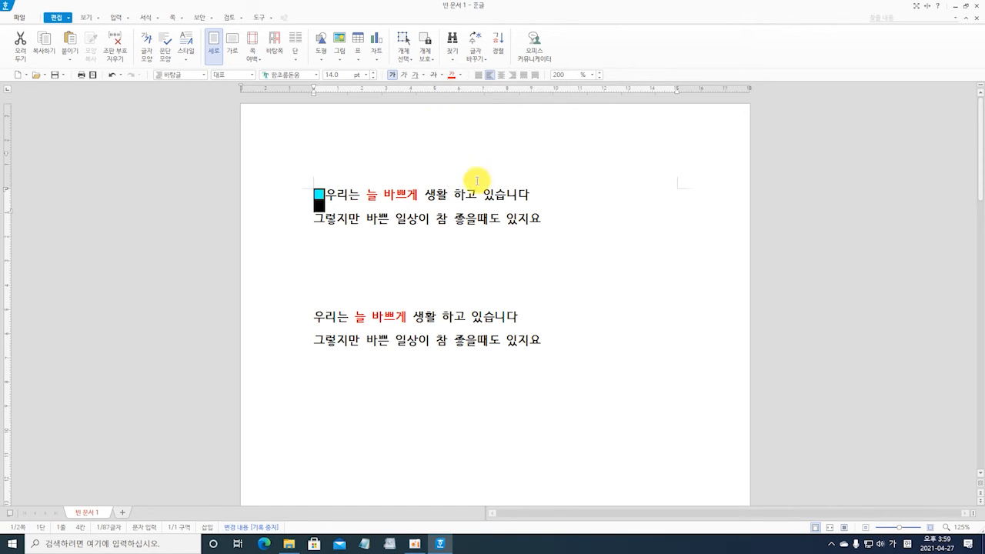
click(342, 148)
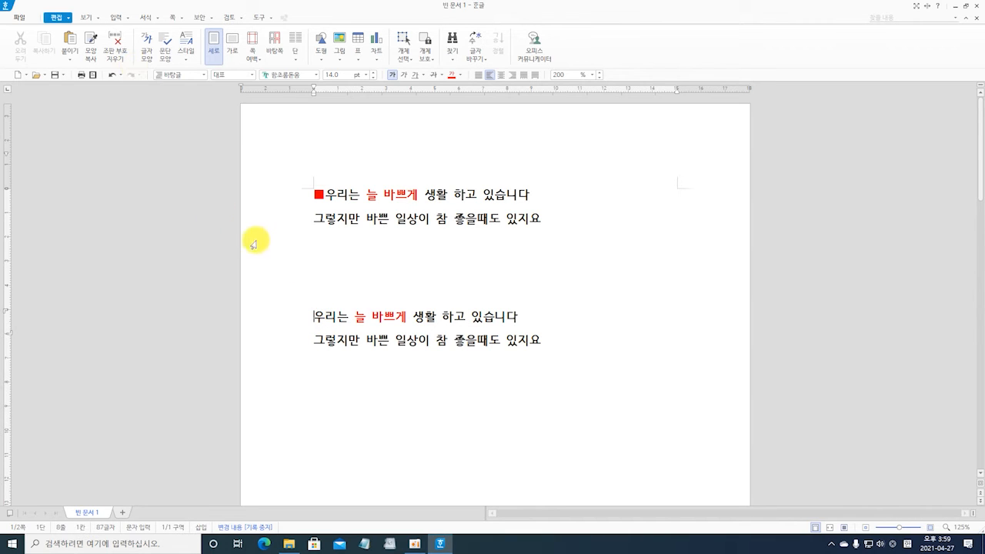
Open the first-letter decoration (문단 첫 글자 장식) for the lower paragraph, choosing the two-line drop-cap shape and the 가는안상수체 font
click(158, 18)
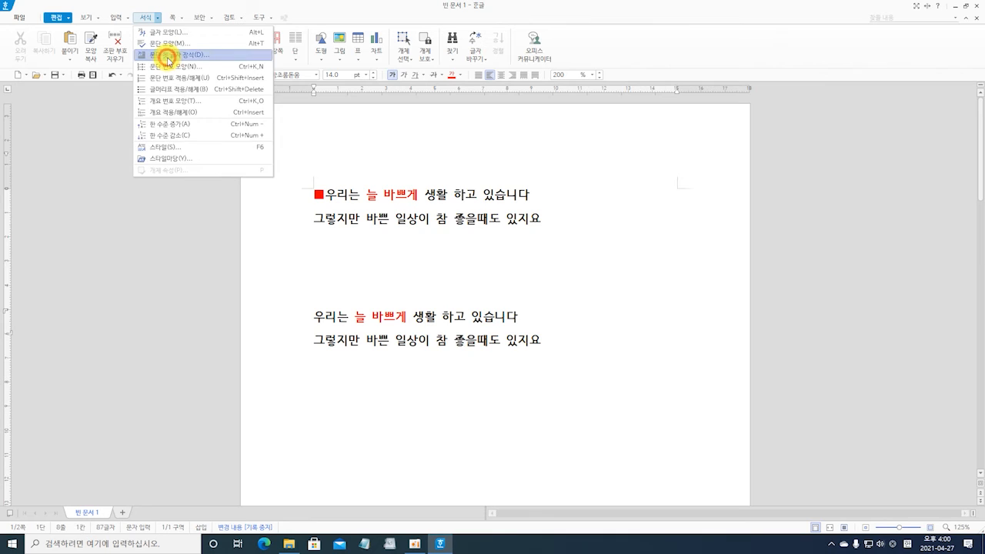
click(170, 60)
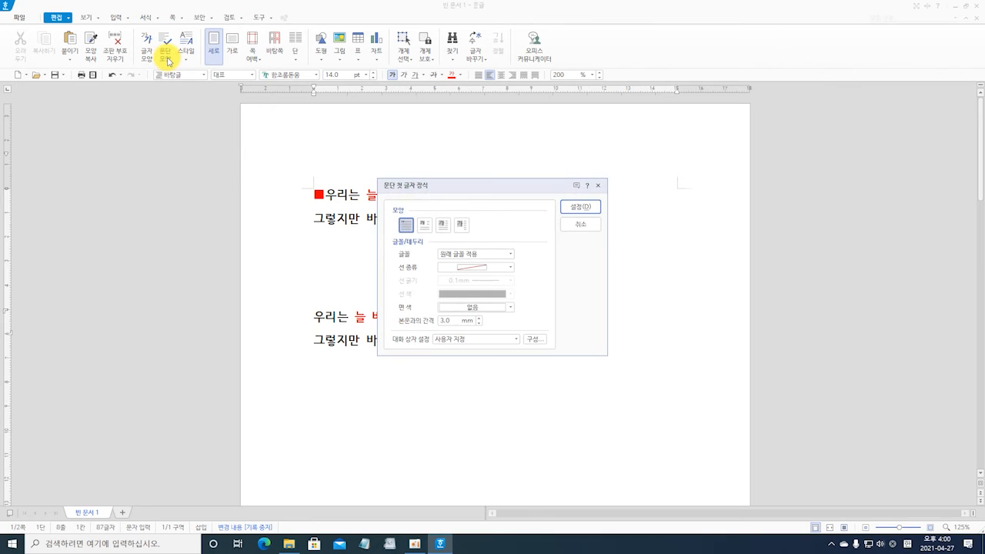
click(424, 226)
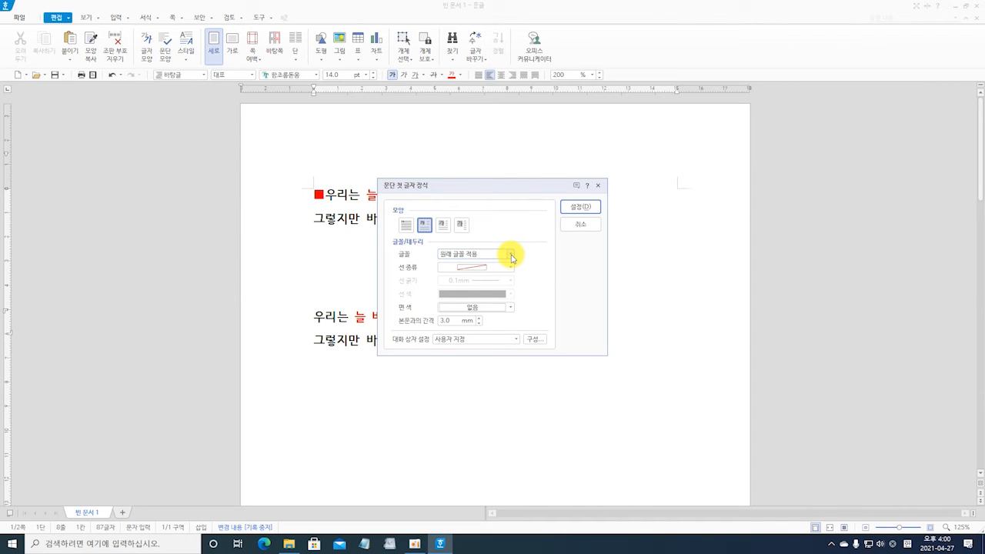
click(511, 256)
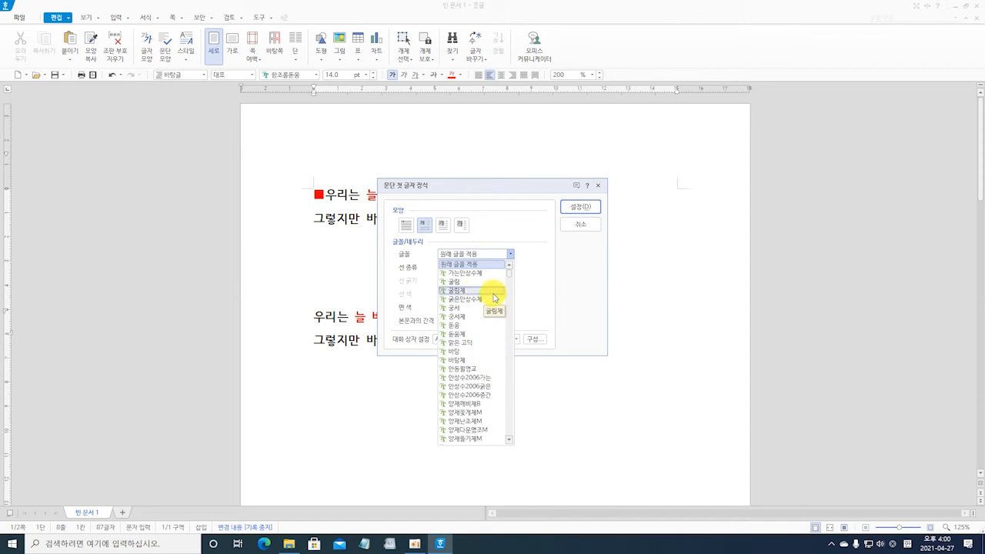
click(480, 274)
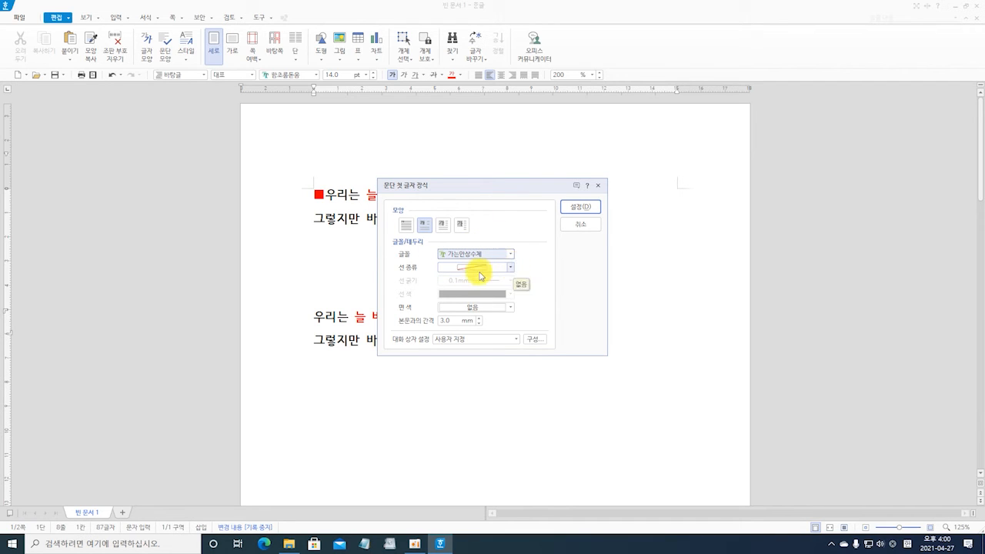
Give the decorated first letter a solid border line 1 mm thick
click(510, 268)
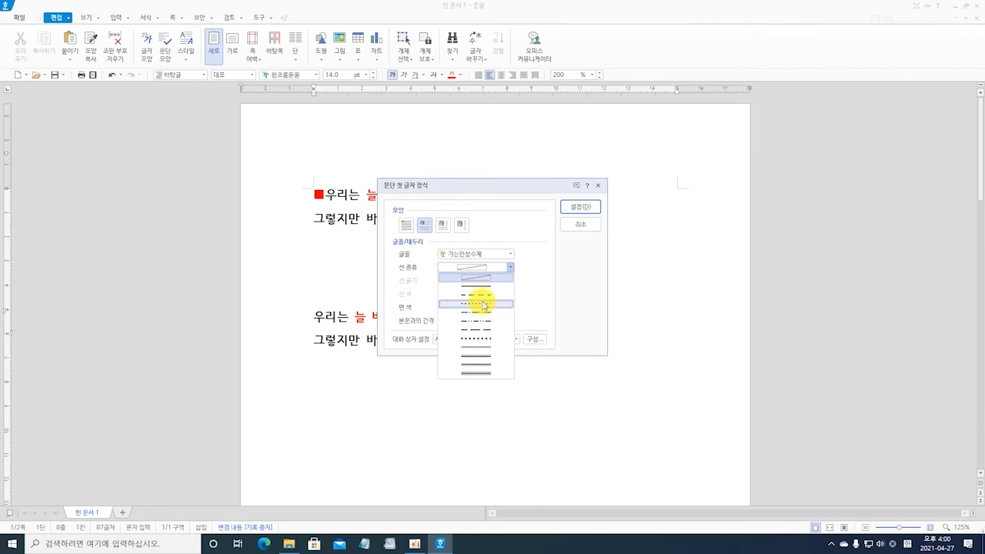
click(489, 274)
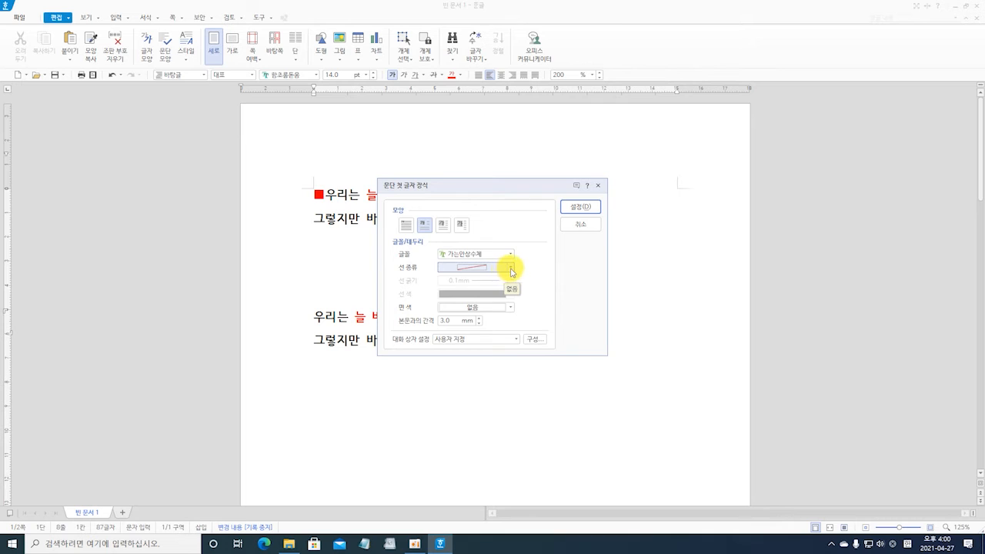
click(510, 269)
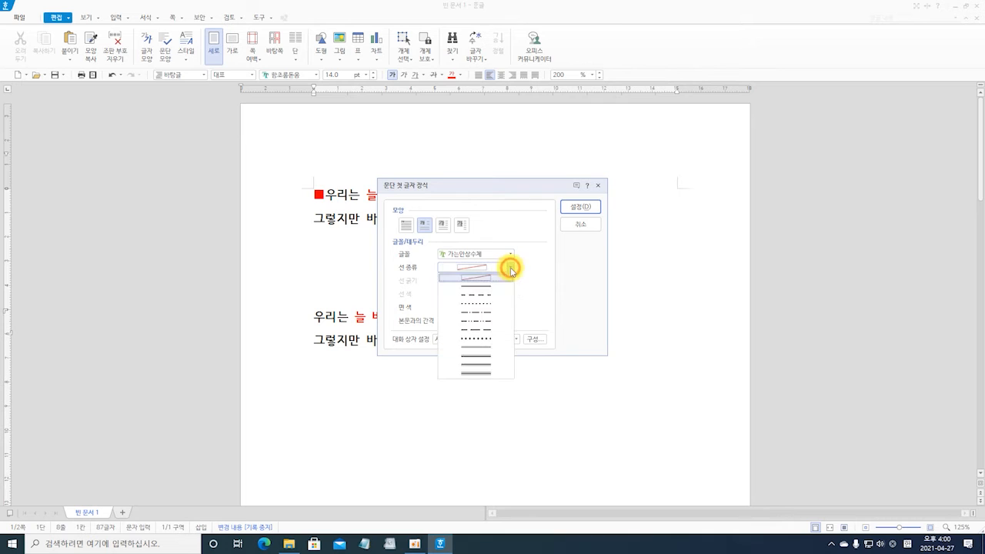
click(476, 287)
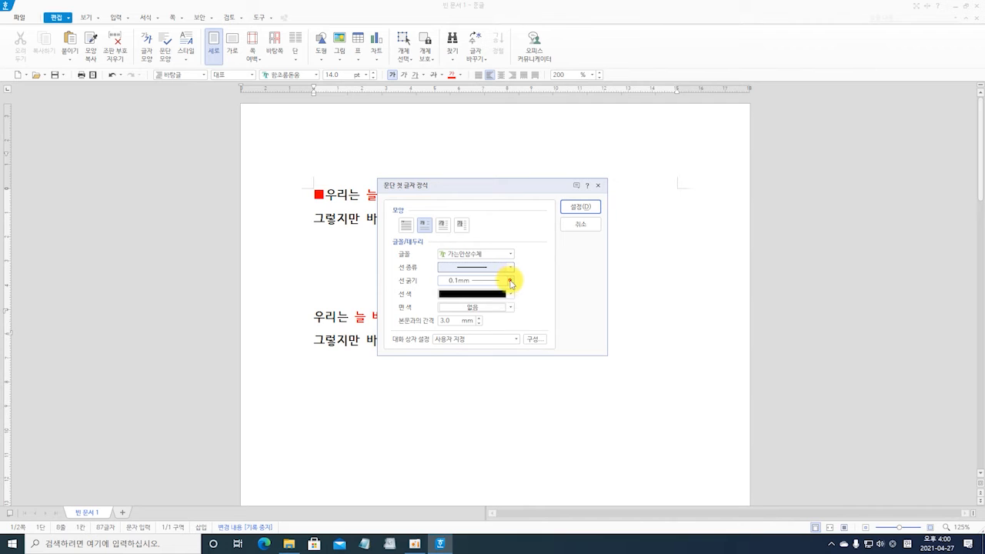
click(510, 281)
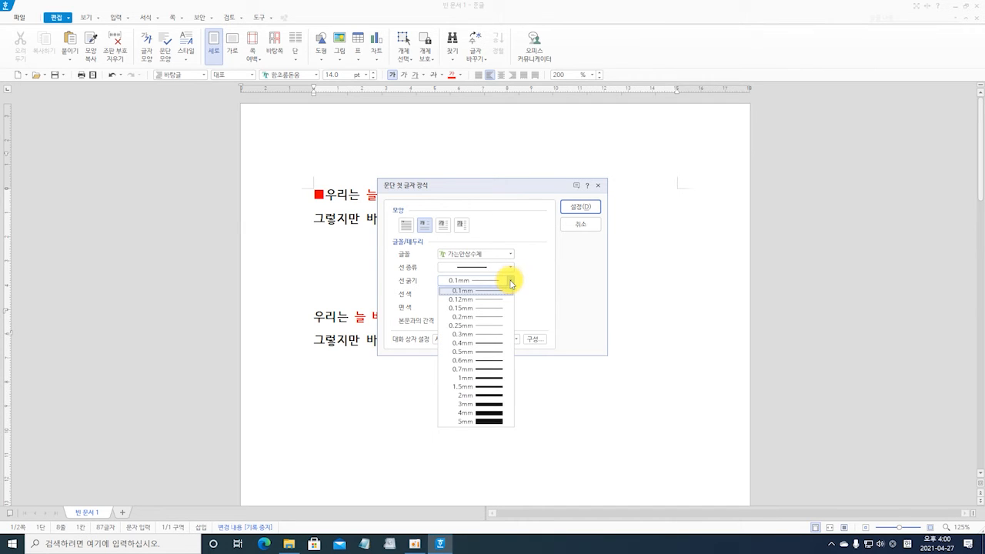
click(489, 378)
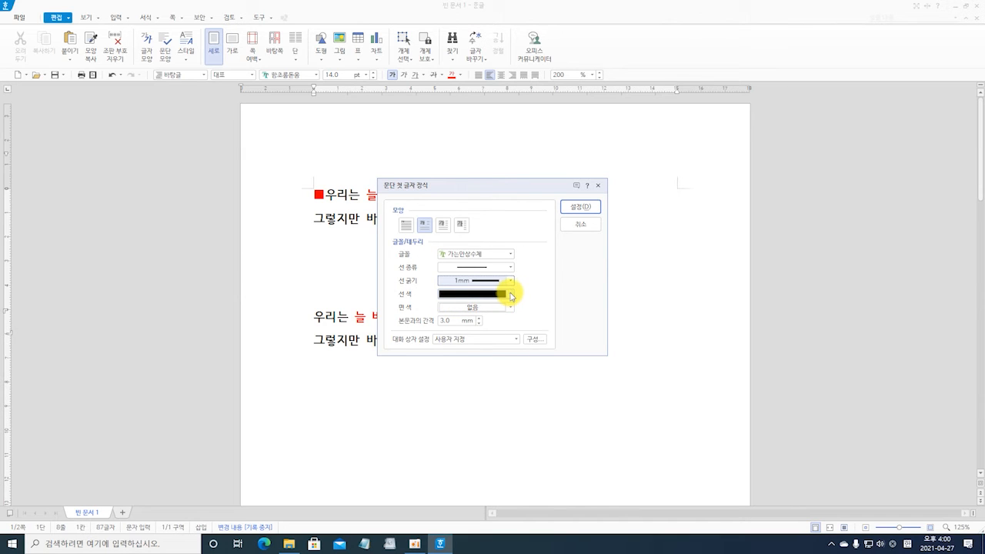
Set the first letter's border colour to green and apply the decoration without a fill colour
click(510, 295)
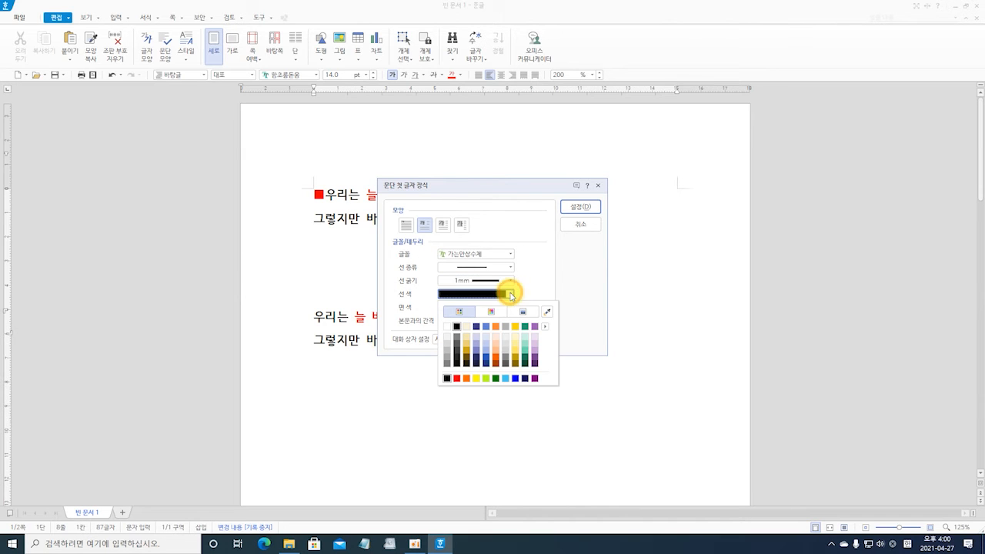
click(497, 377)
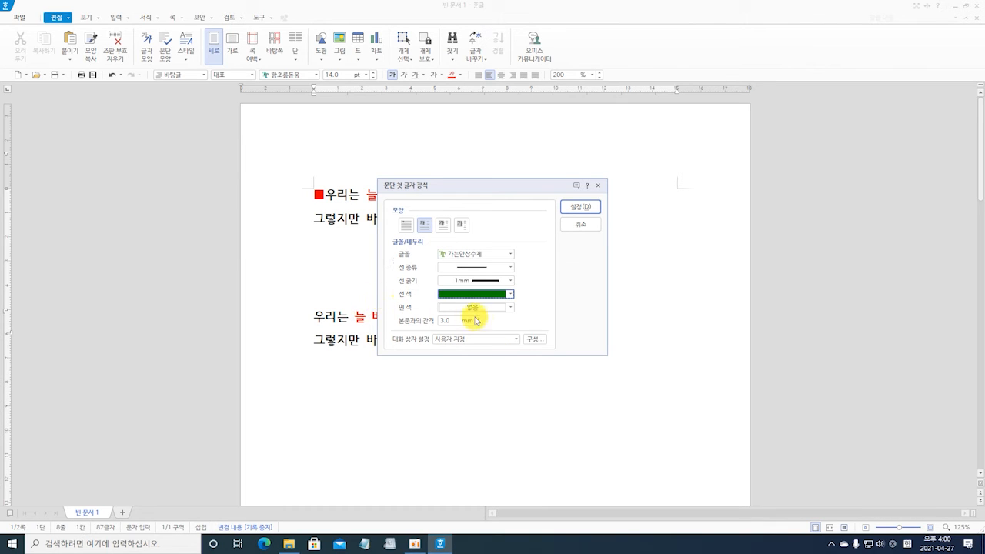
click(513, 308)
click(513, 308)
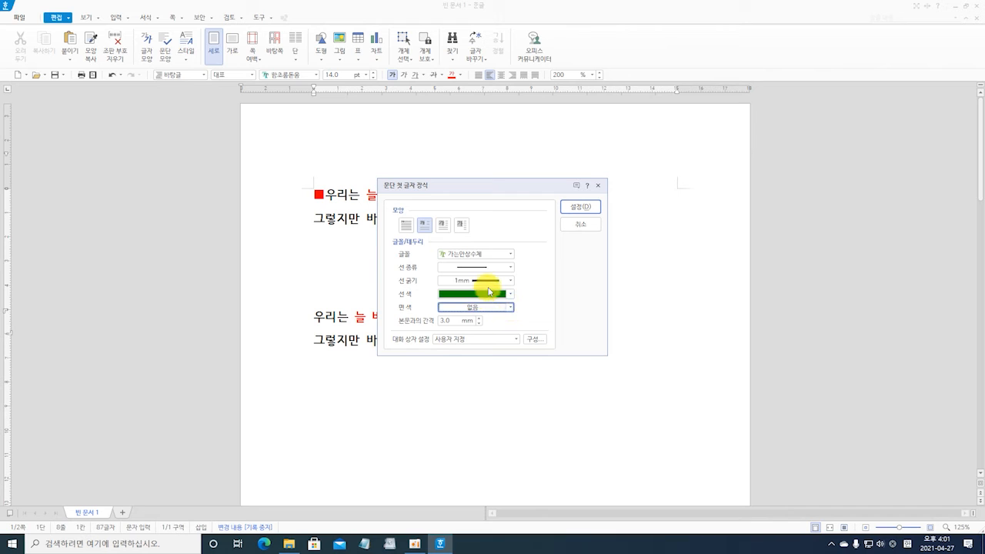
click(580, 207)
click(362, 370)
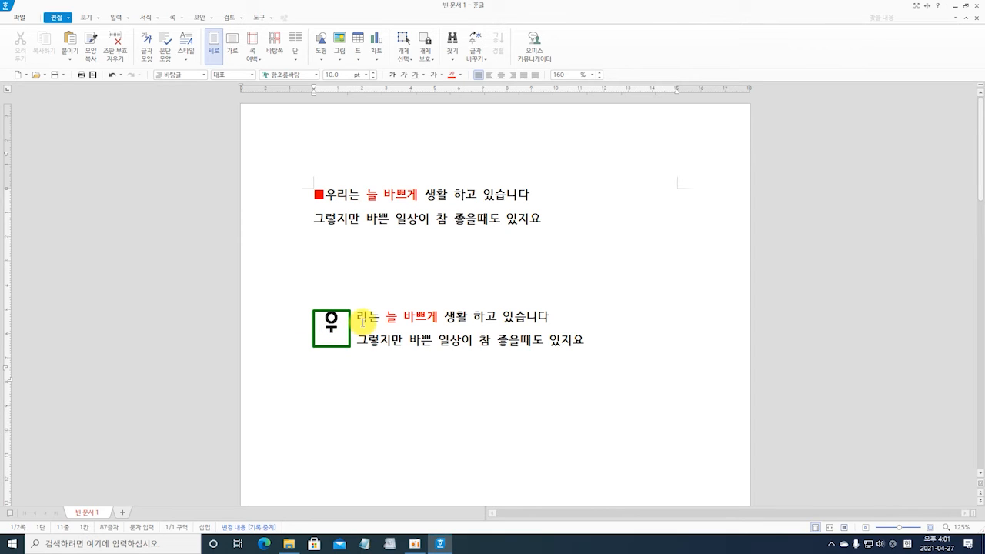
Remove the green-bordered first-letter decoration from the lower paragraph by setting its shape to none
click(353, 317)
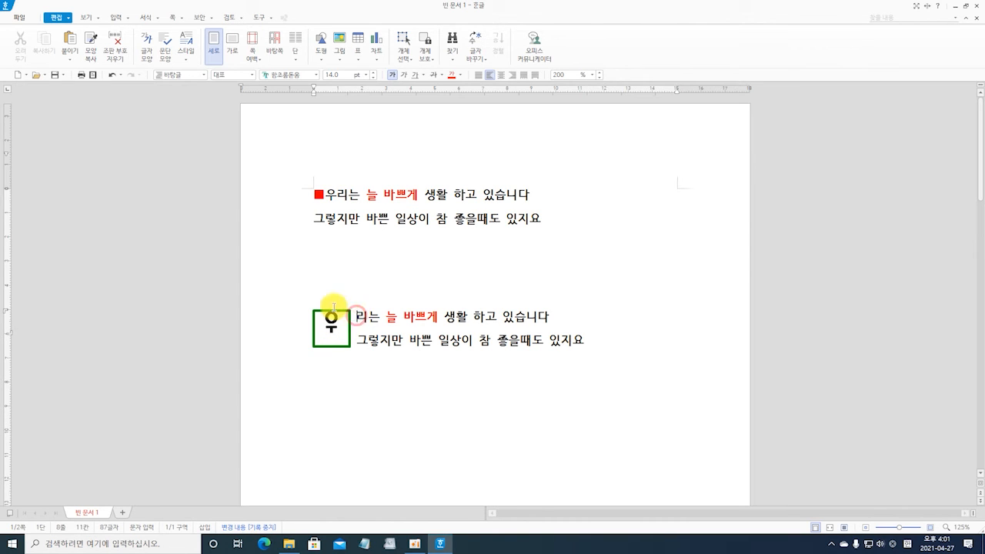
click(148, 17)
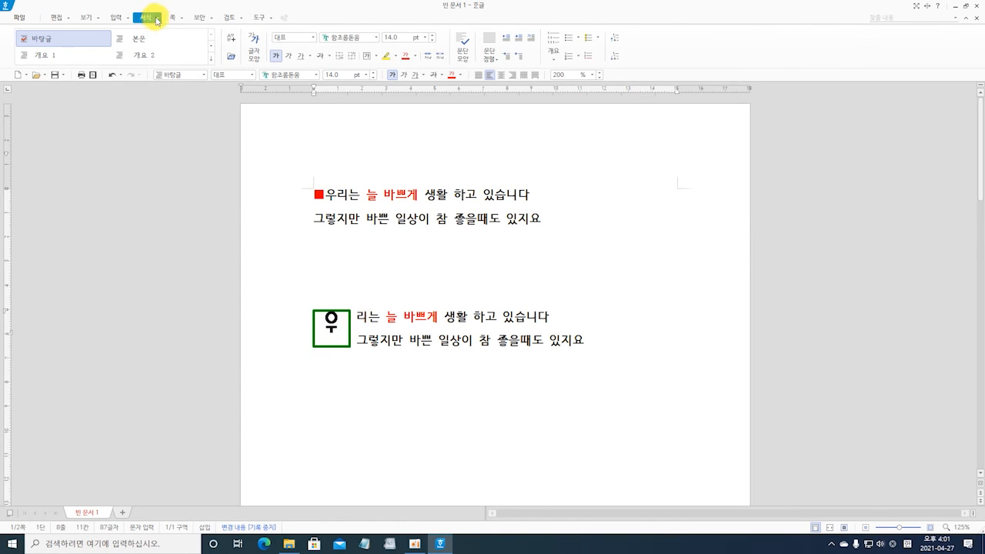
click(159, 19)
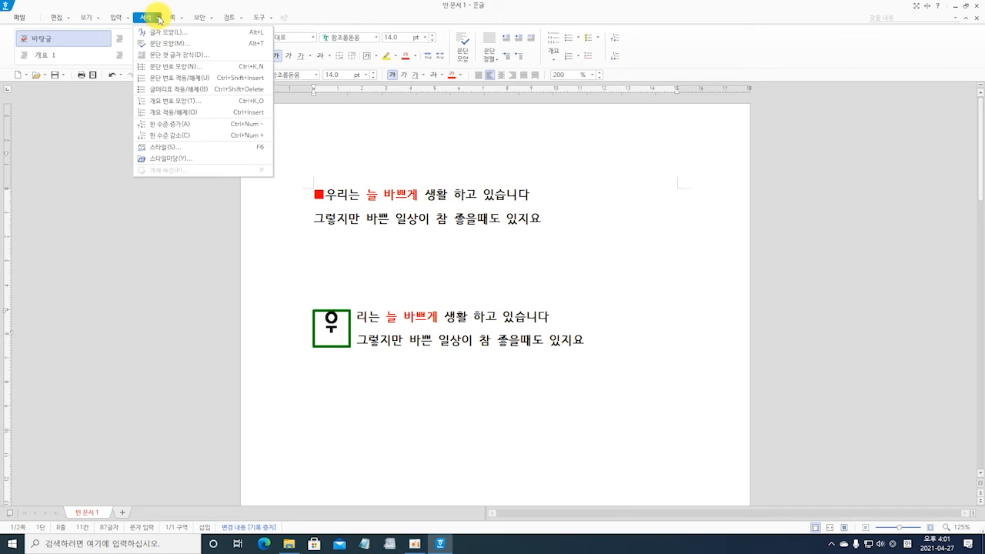
click(172, 55)
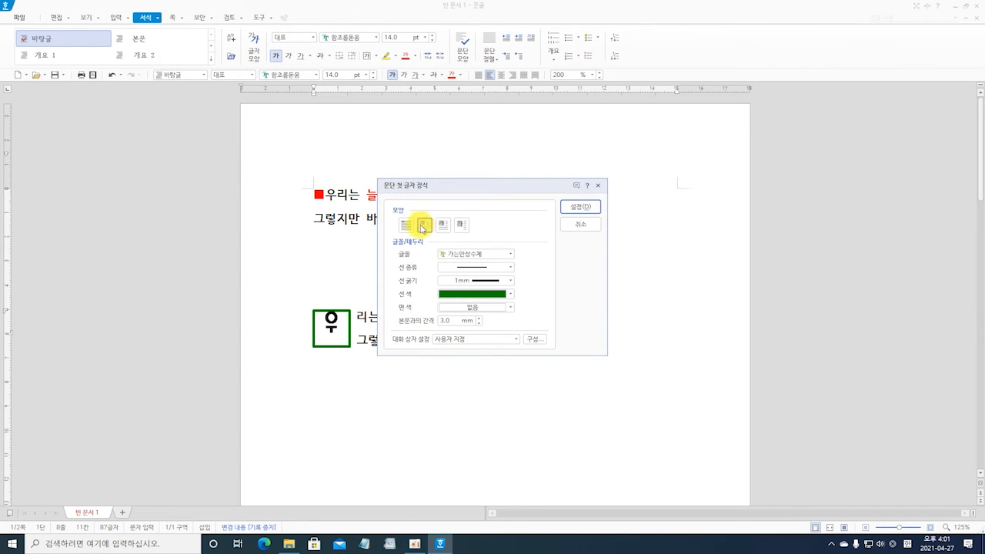
click(403, 224)
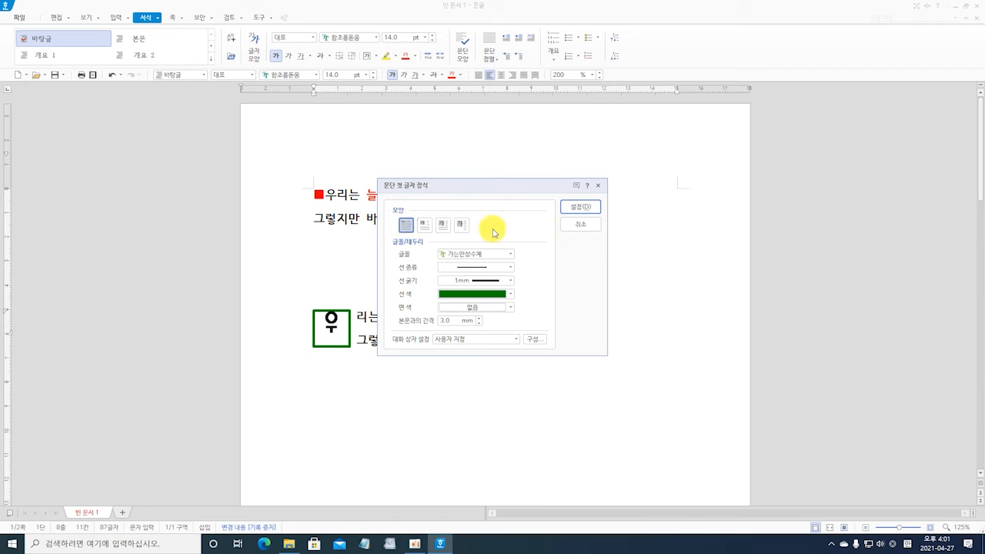
click(572, 206)
click(346, 352)
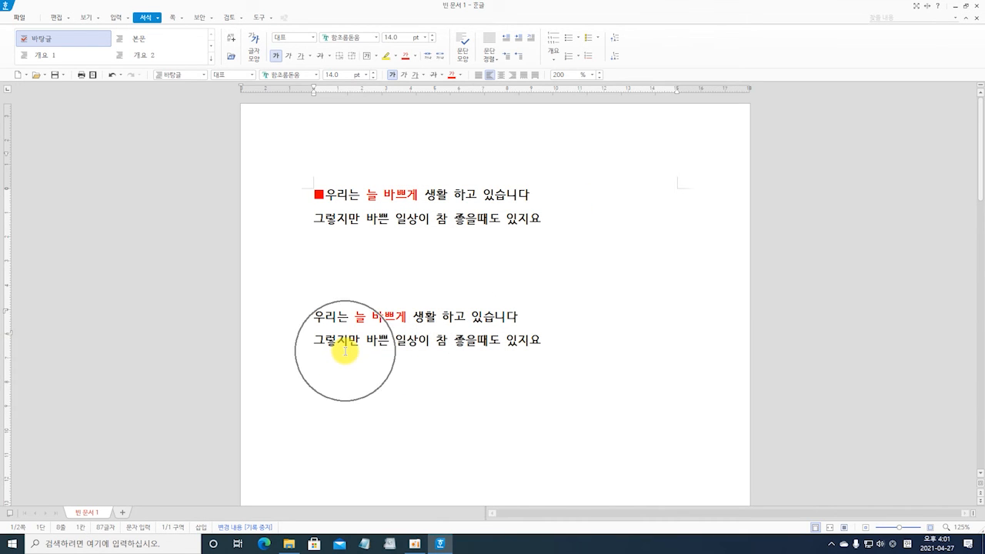
Set up a new first-letter decoration for the lower paragraph with the margin-placed shape and a thin-thick double border line
right_click(313, 317)
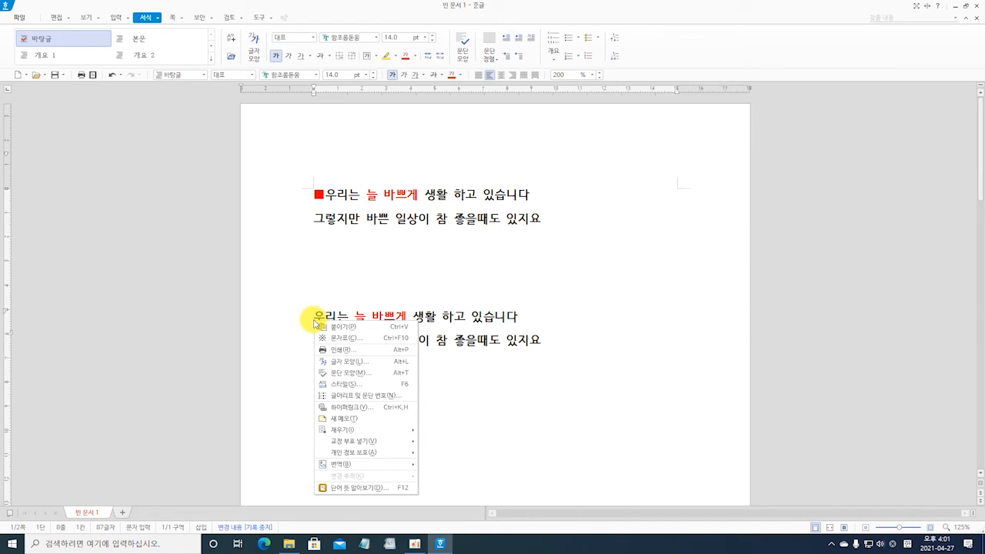
click(309, 303)
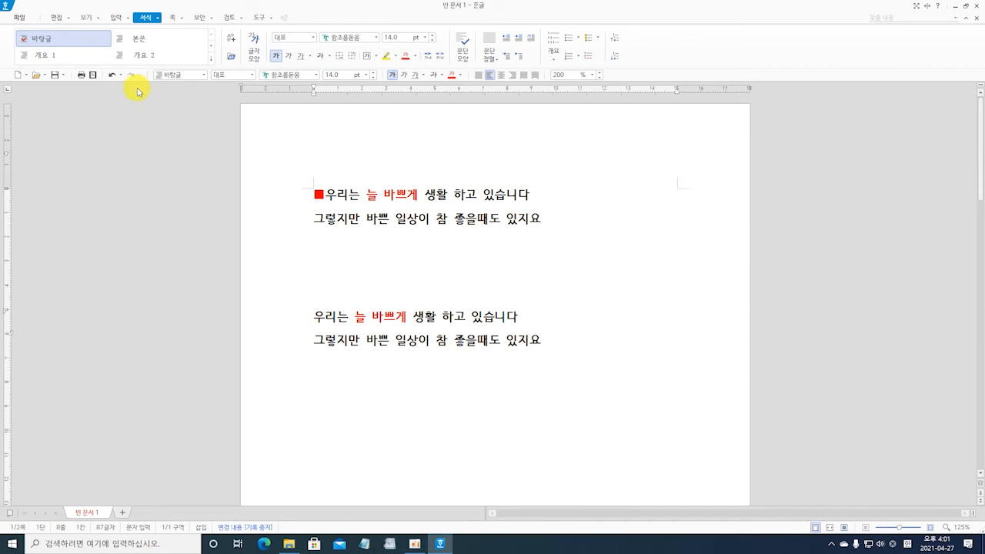
click(150, 19)
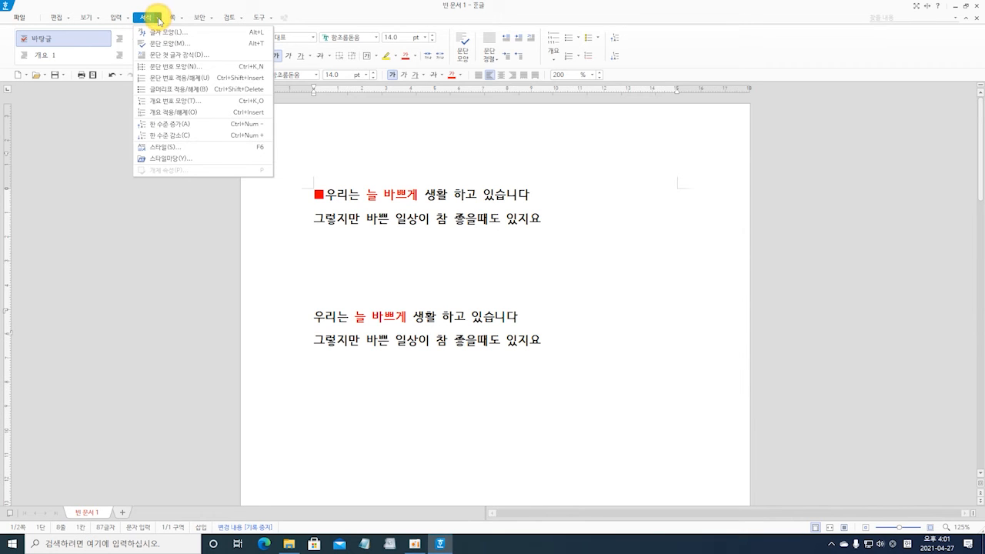
click(172, 57)
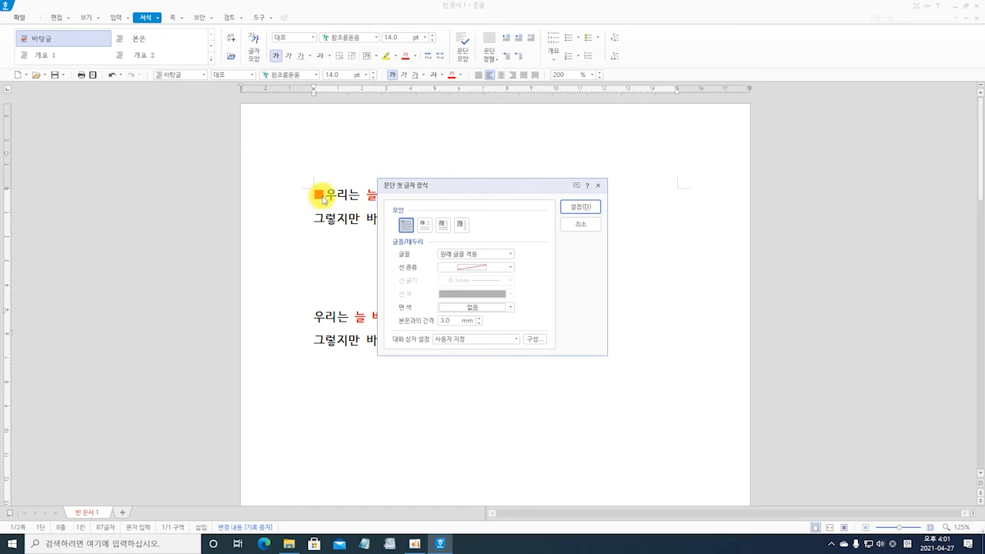
click(460, 224)
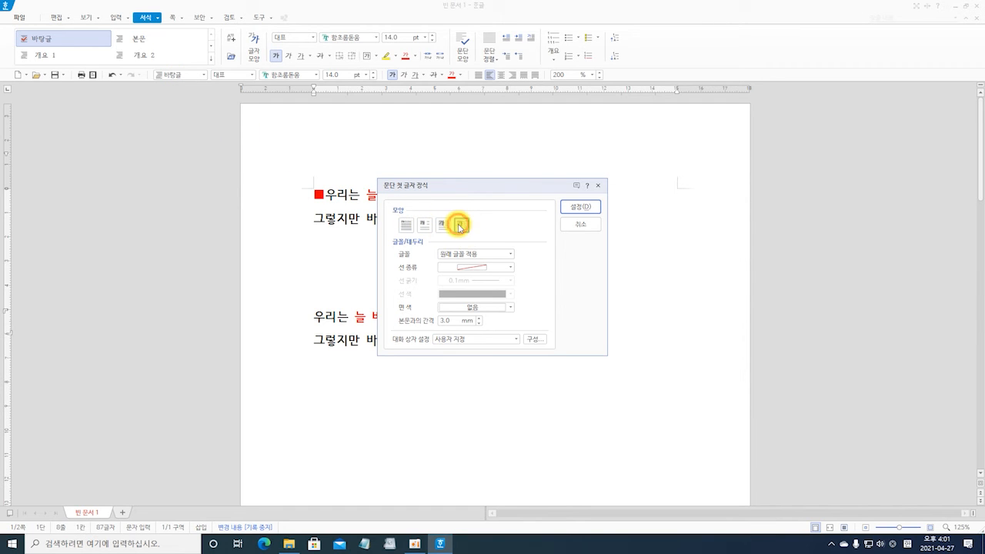
click(509, 268)
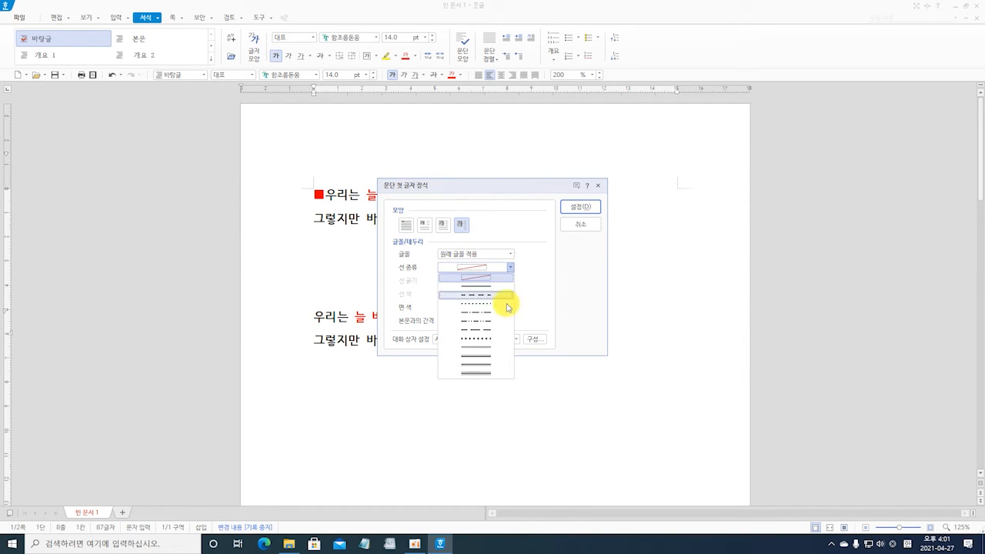
click(474, 358)
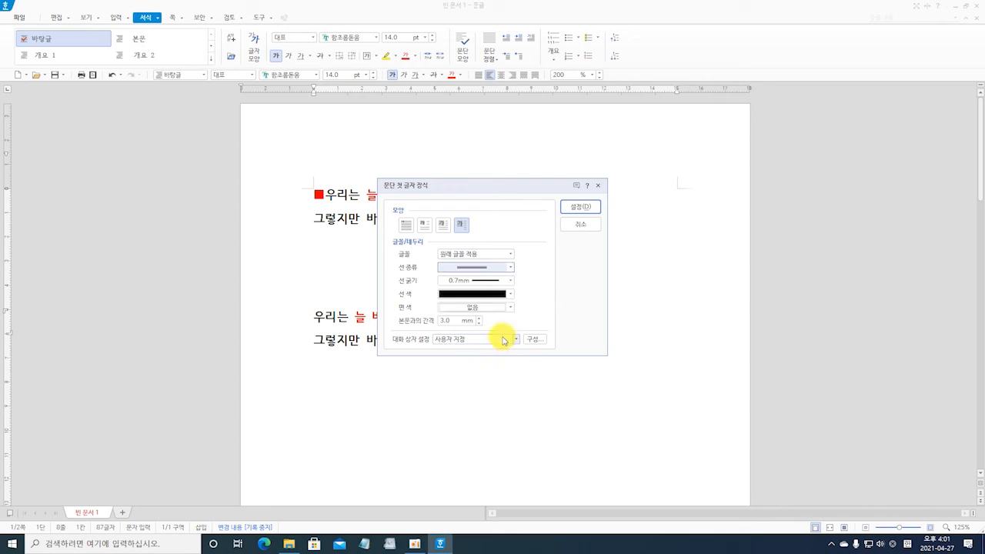
Set the first letter's border colour to blue and its fill colour to red, and apply the decoration
click(510, 293)
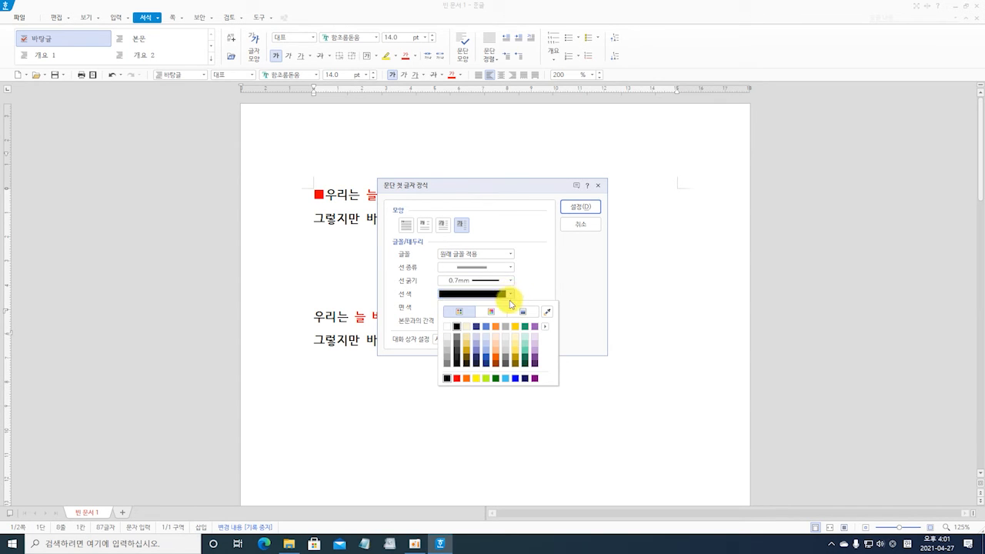
click(514, 378)
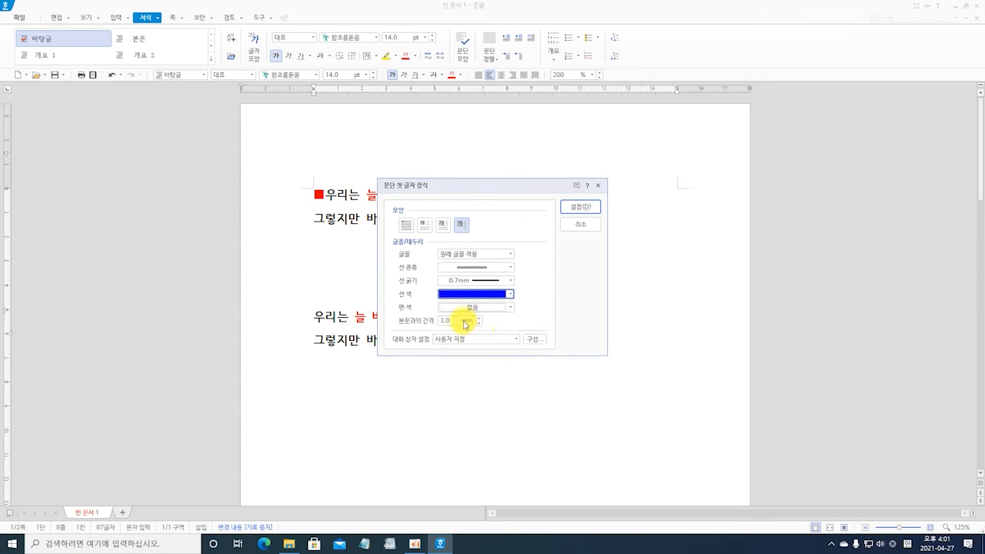
click(509, 307)
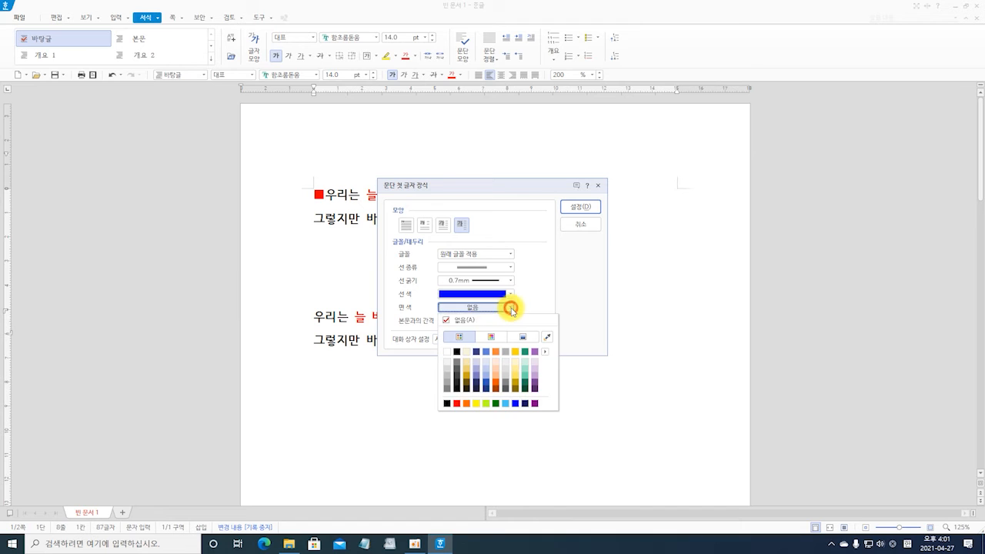
click(456, 403)
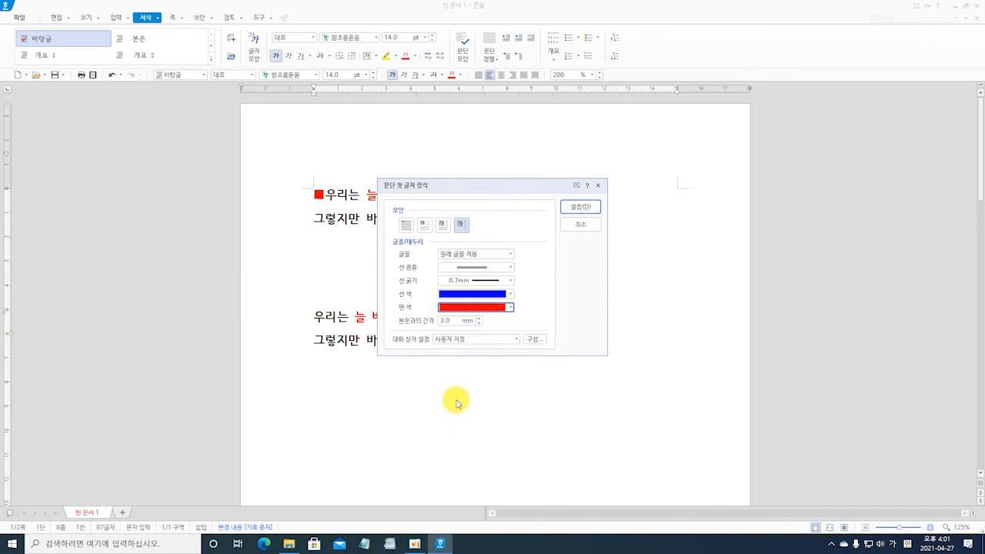
click(581, 209)
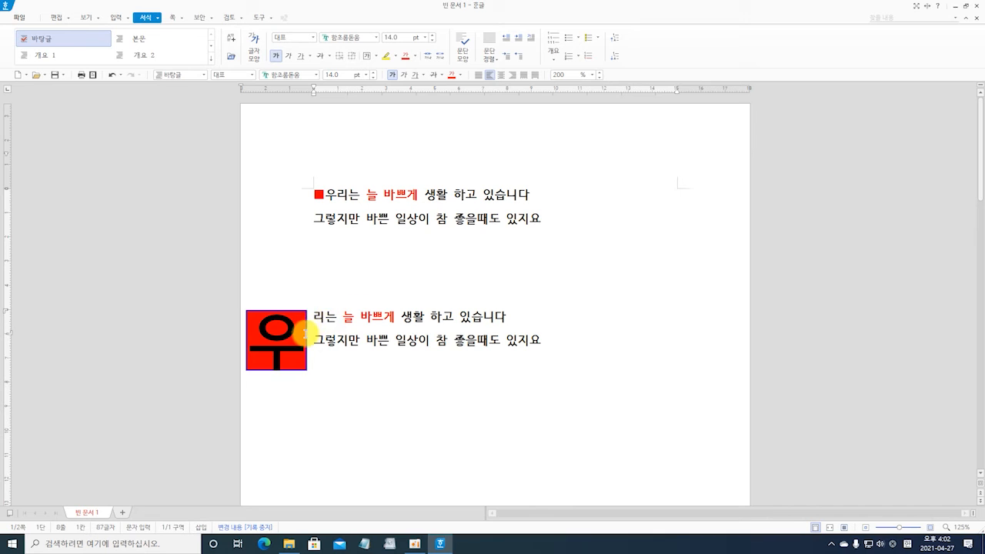
Remove the red-filled first-letter decoration from the lower paragraph by setting its shape to none
click(156, 19)
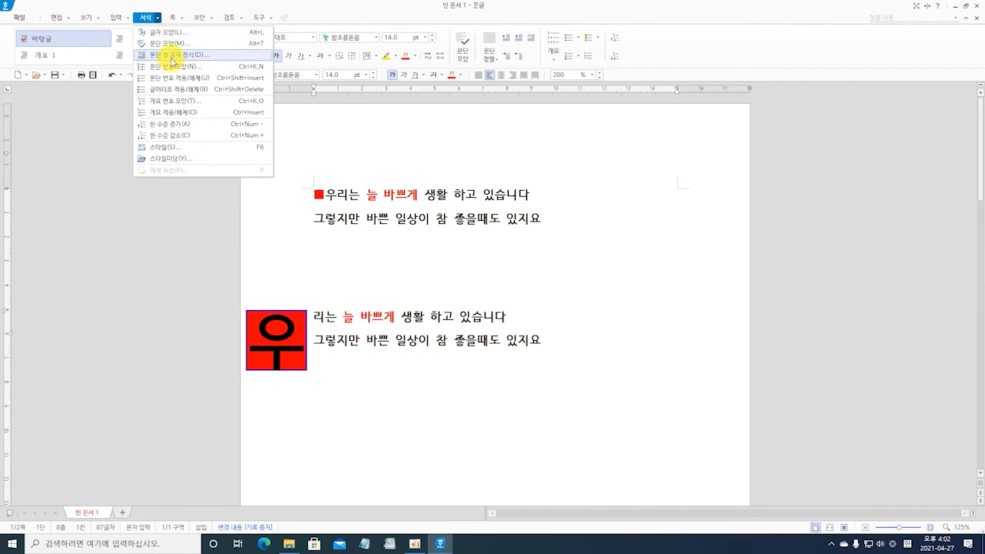
click(170, 56)
click(405, 226)
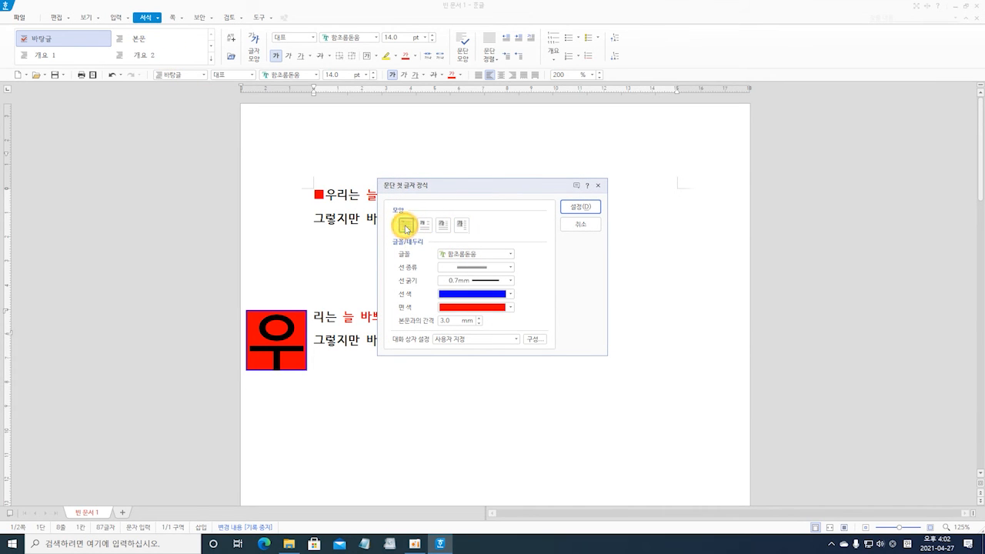
click(580, 208)
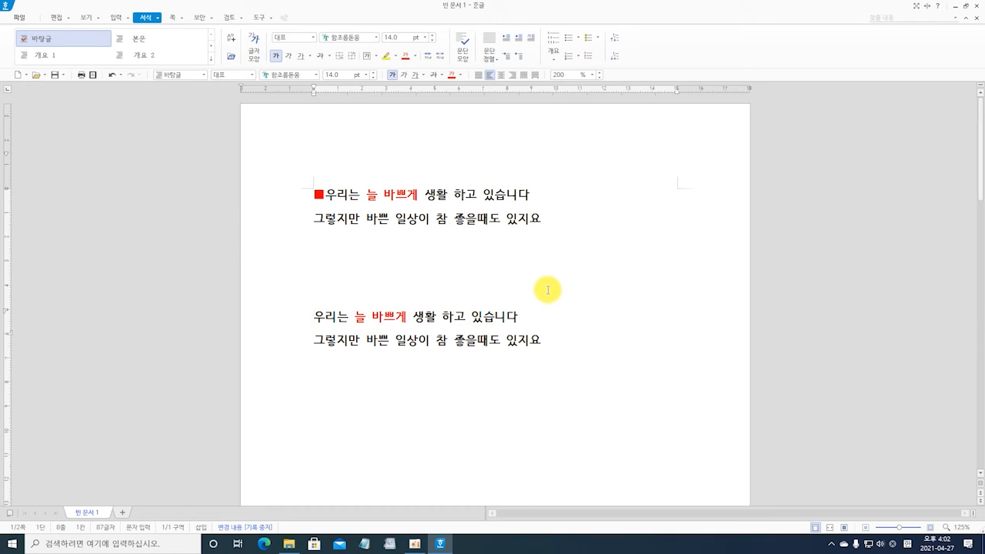
Convert the word 생활 in the lower paragraph to the Hanja 生活, using the 漢字(한글) input format
click(414, 316)
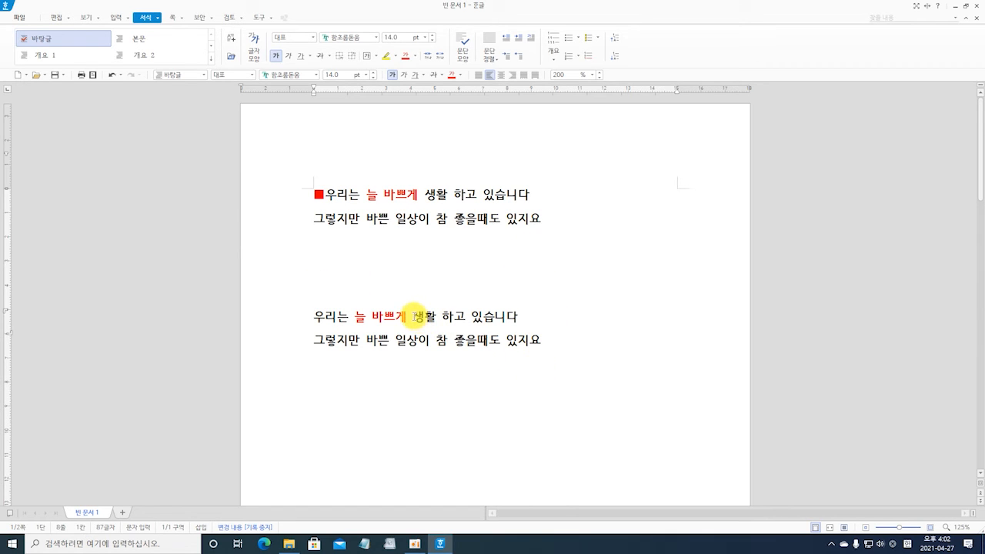
drag(413, 316, 432, 311)
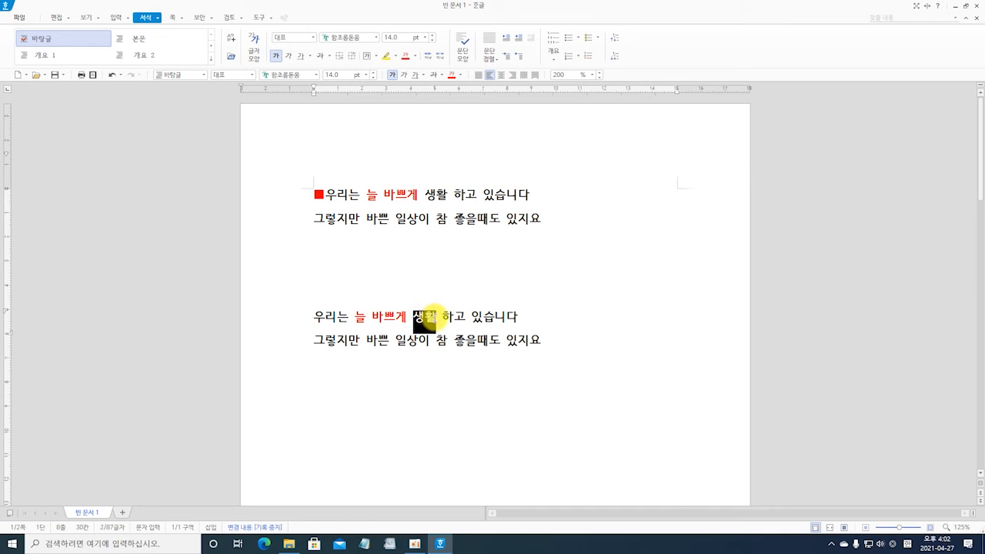
key(Hangul_Hanja)
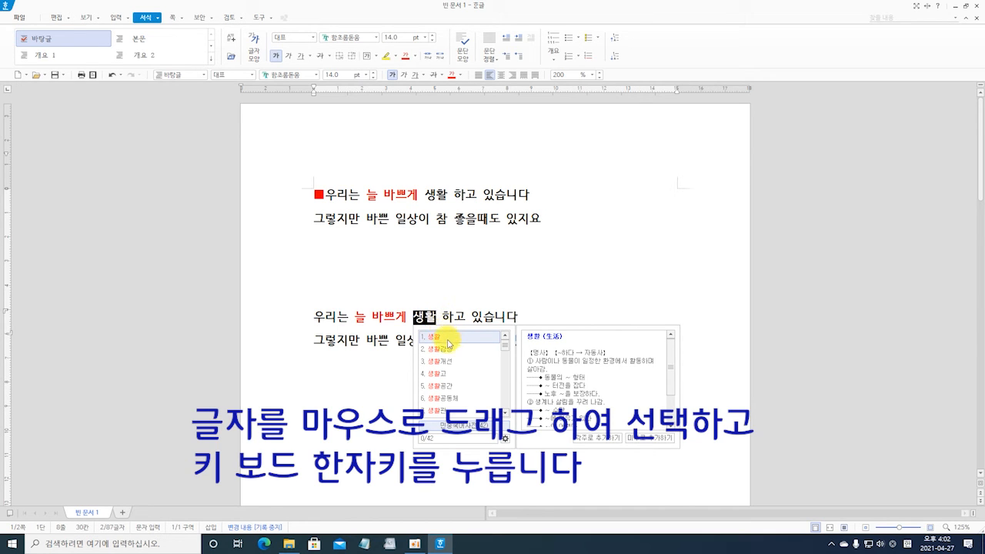
click(449, 342)
drag(483, 103, 640, 124)
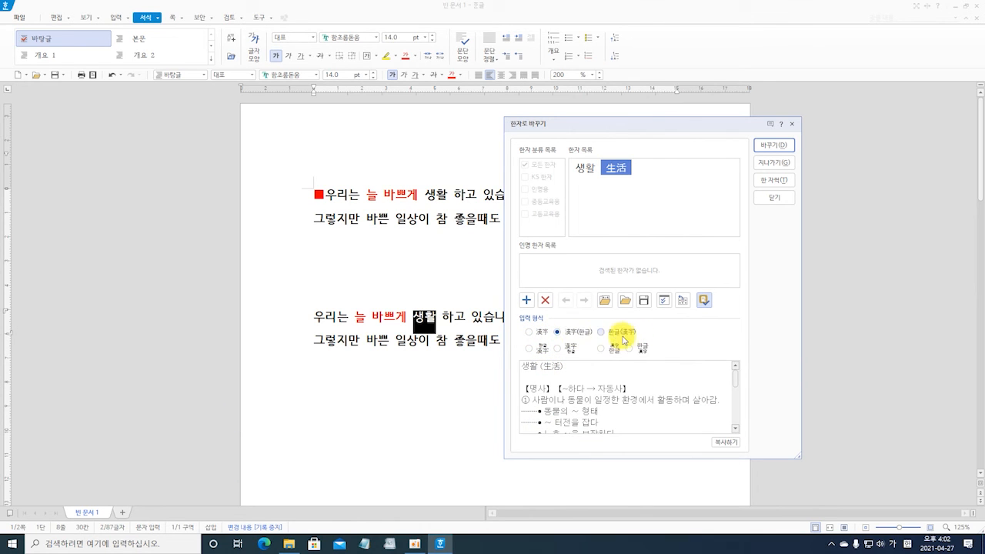
click(530, 333)
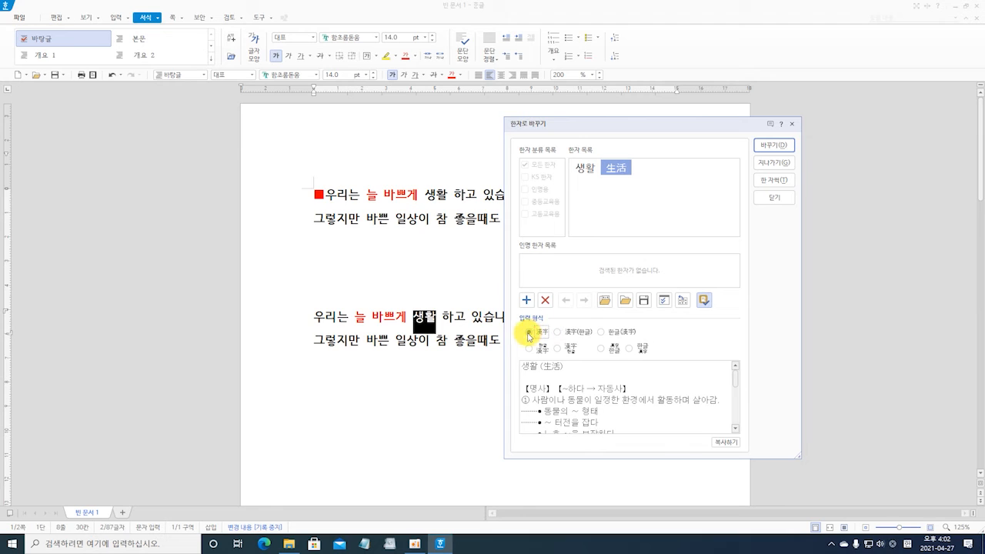
click(570, 332)
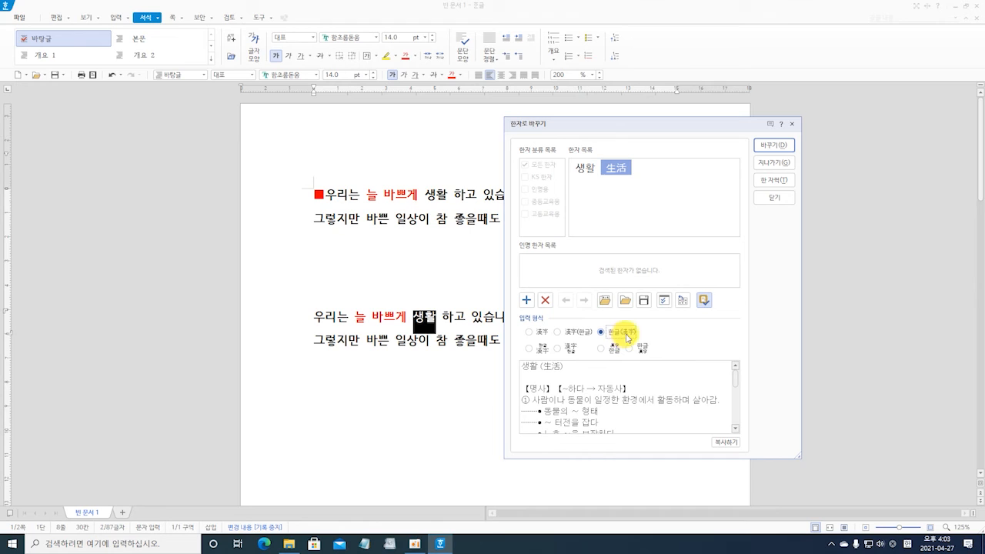
click(557, 333)
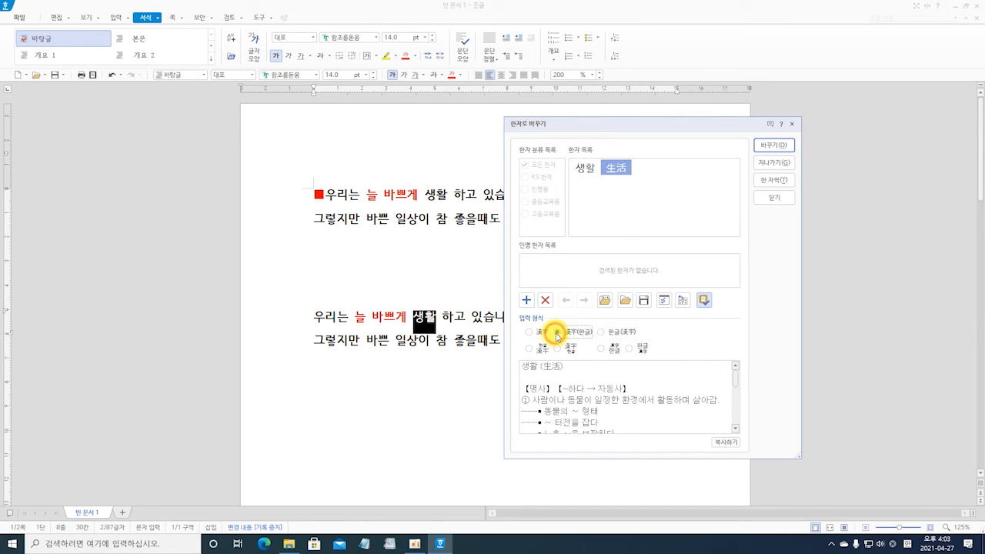
click(766, 146)
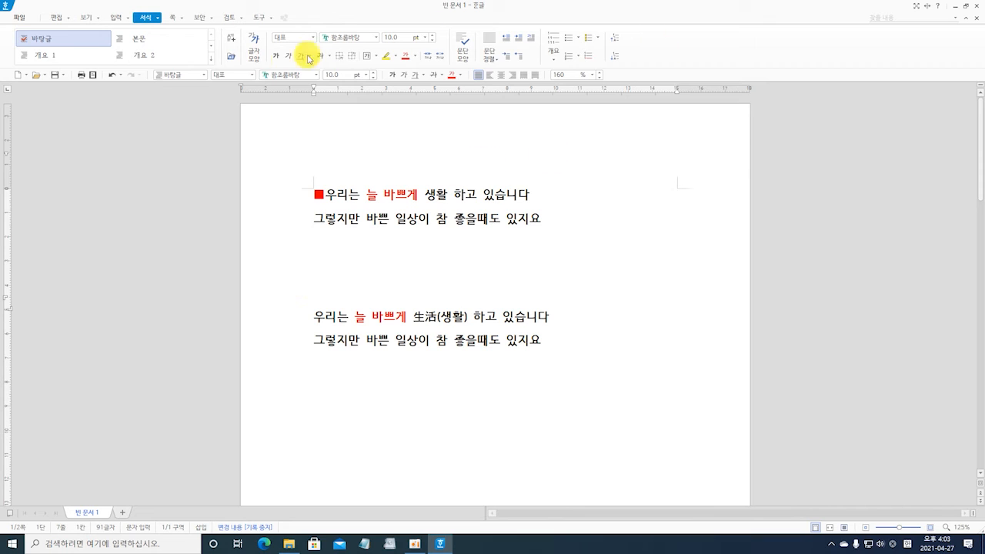
Save the document in the 문서 folder under the suggested name "■우리는 늘 바쁘게 생활 하고 있습니다 .hwp"
click(57, 18)
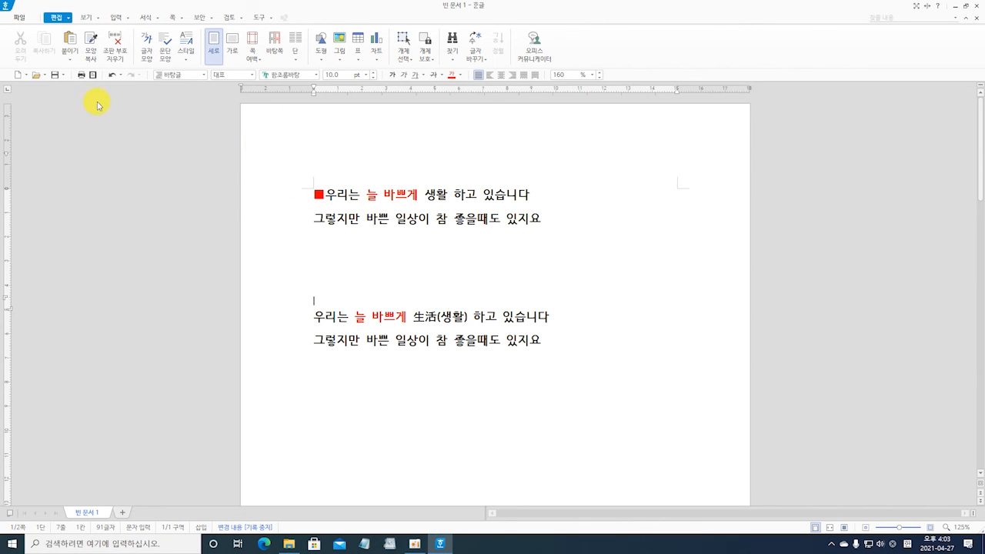
click(17, 20)
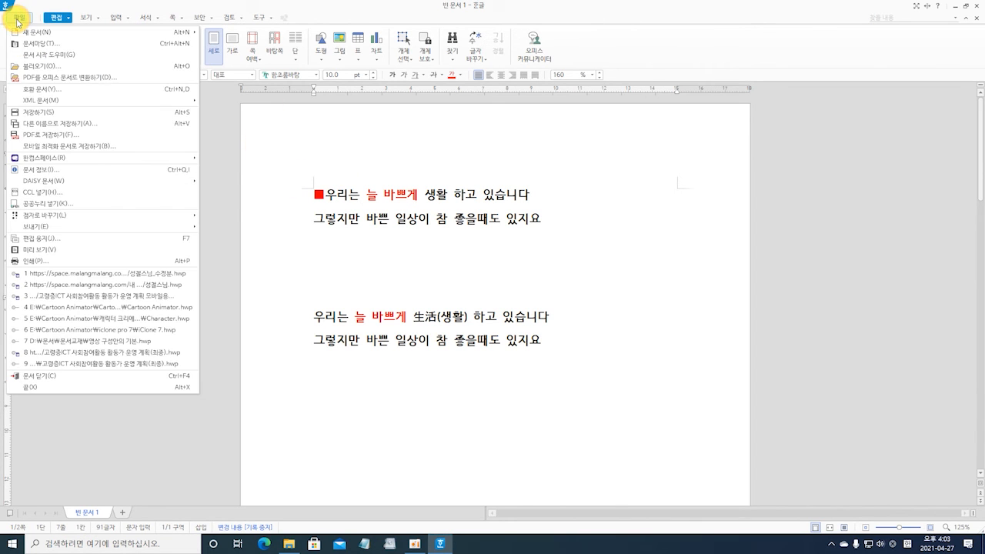
click(38, 127)
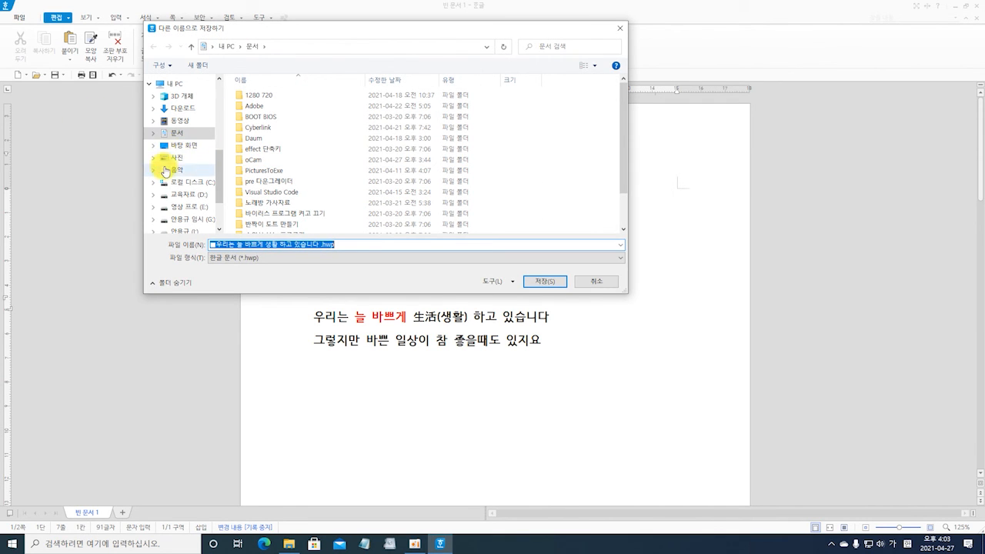
drag(623, 156, 632, 207)
key(ctrl)
key(ctrl)
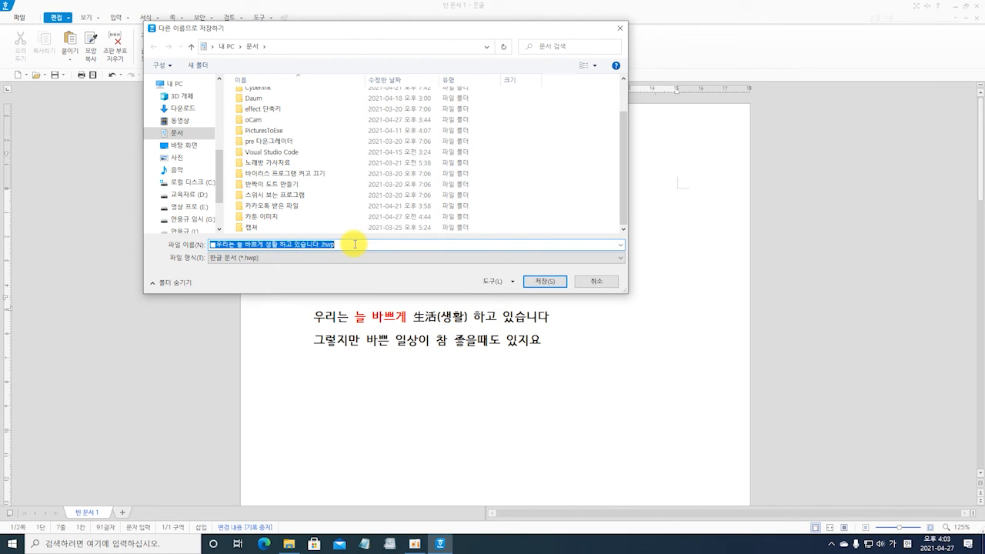
click(545, 282)
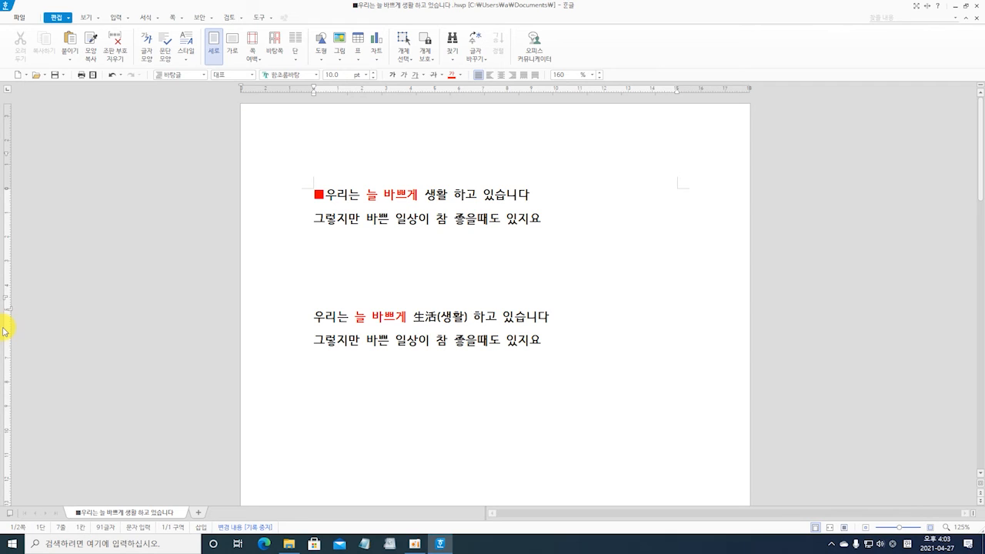
Save a copy of the document to 한컴스페이스 in 내 저장공간, keeping the suggested file name
click(19, 19)
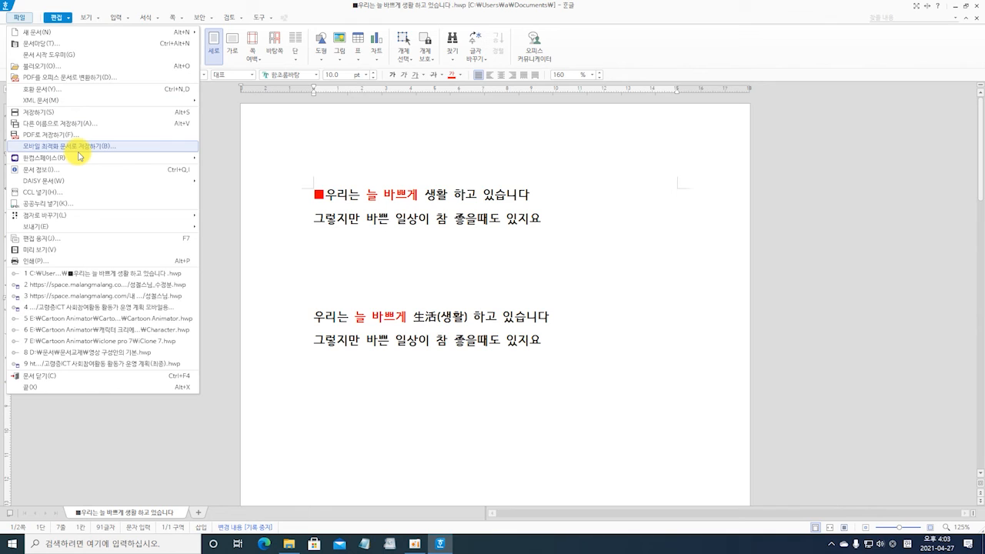
mouse_move(59, 163)
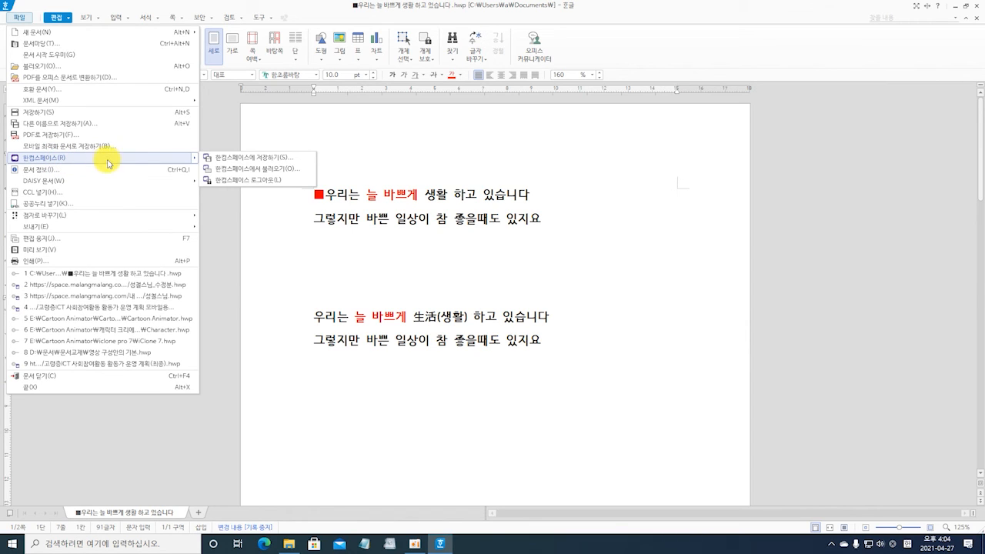
click(249, 159)
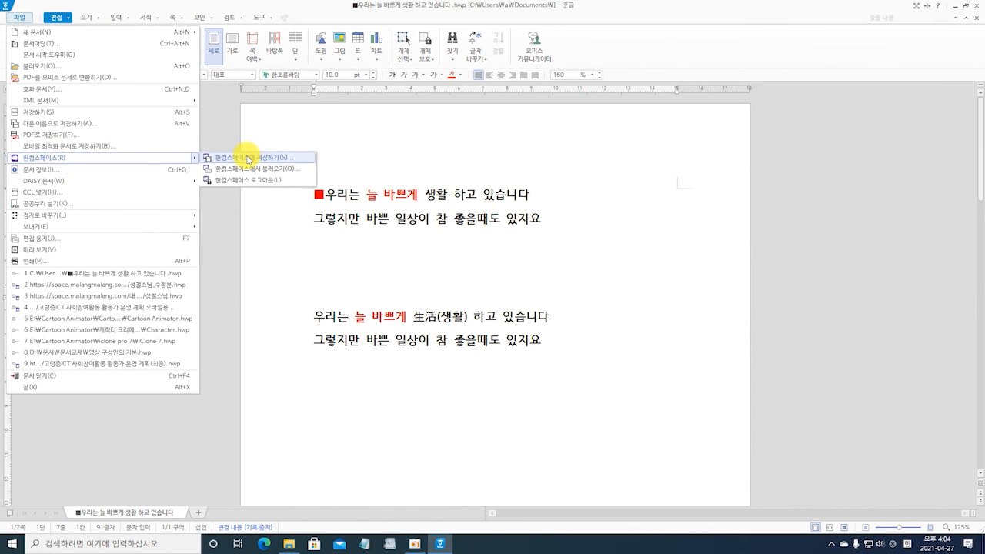
click(248, 159)
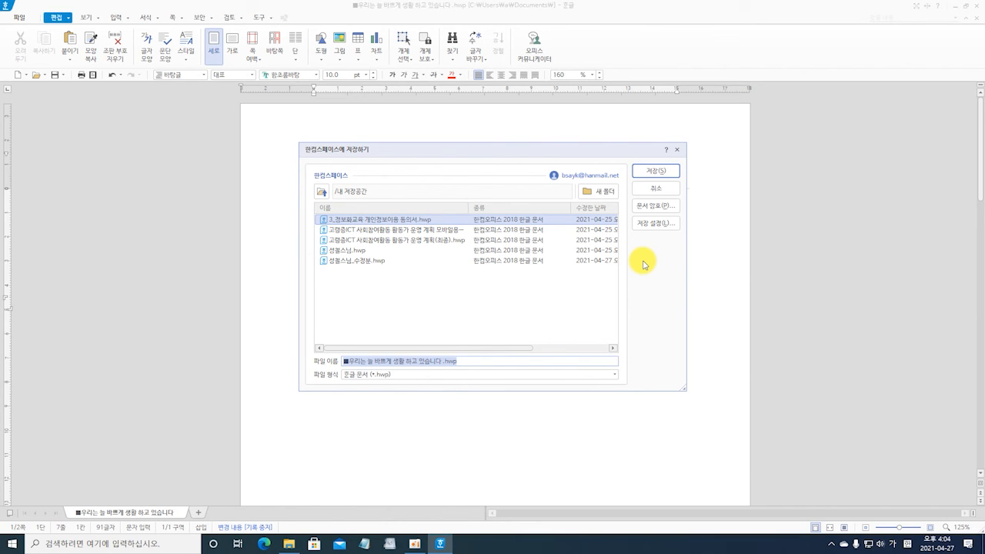
click(655, 171)
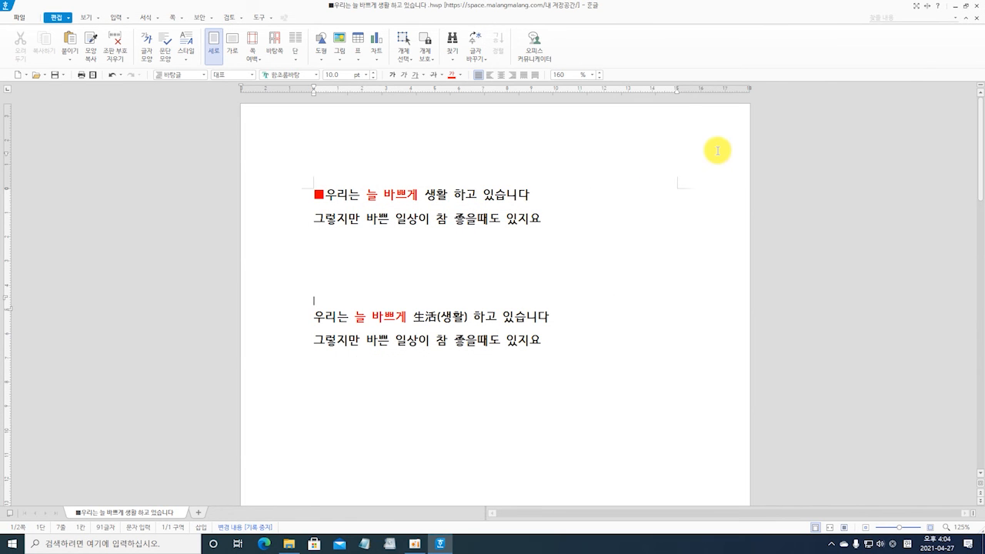
Close 한글, restart 한글 2018 from the desktop, and open "■우리는 늘 바쁘게 생활 하고 있습니다 .hwp" from the computer's 문서 folder
click(976, 6)
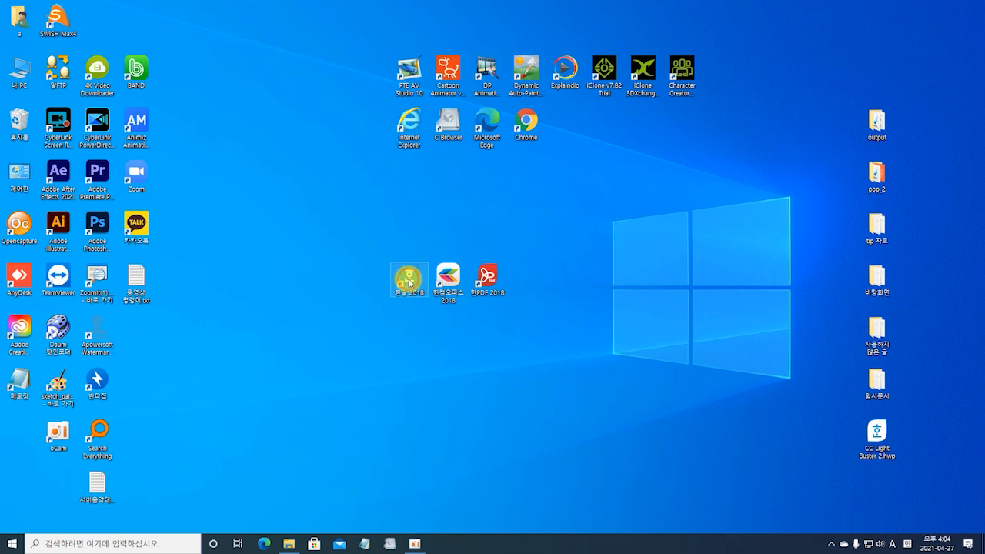
double_click(409, 282)
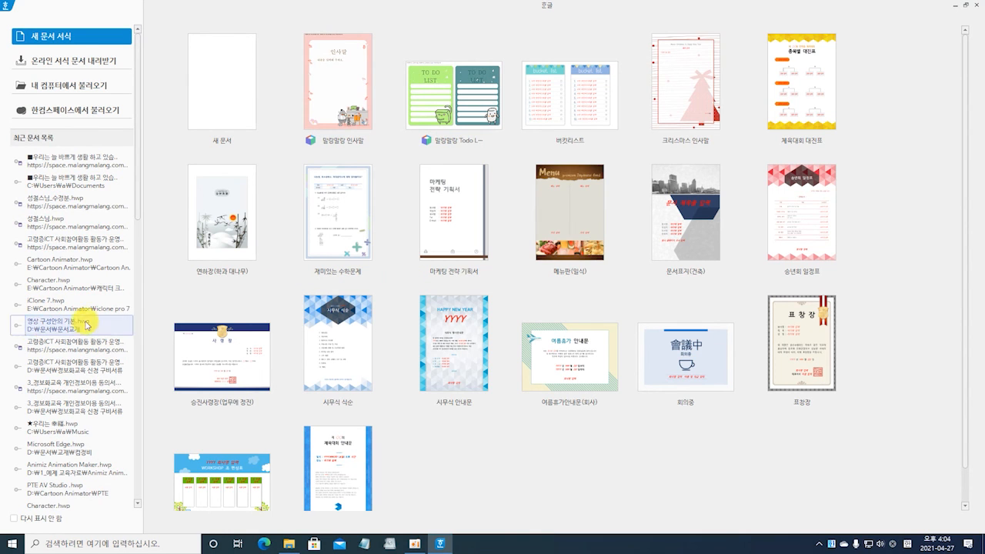
click(88, 86)
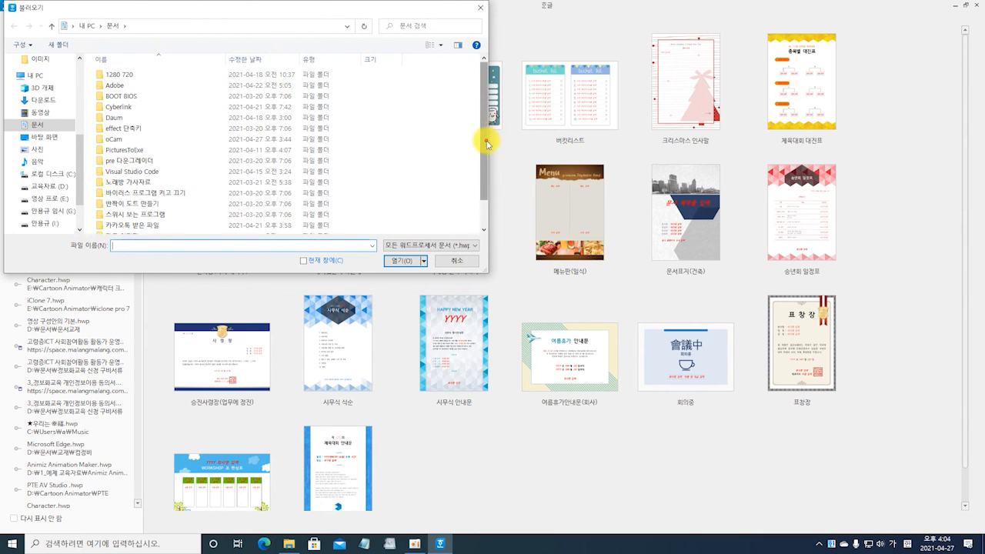
drag(486, 142, 492, 198)
click(185, 228)
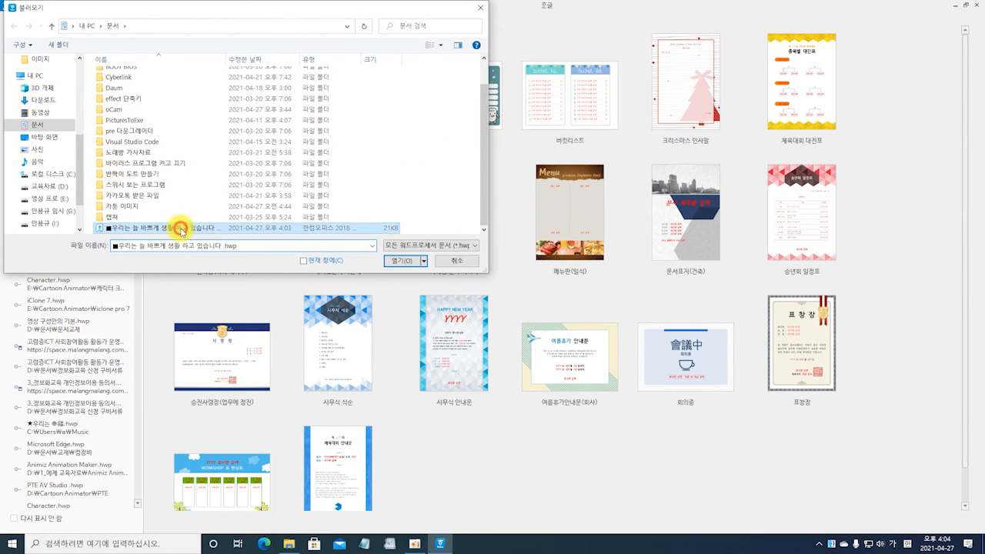
click(398, 260)
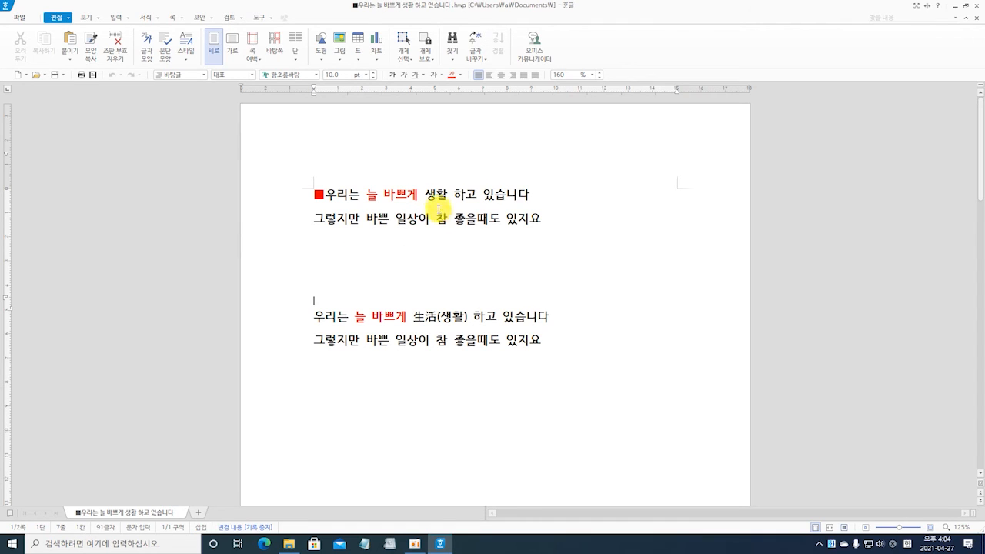
Close and restart 한글 2018, and open "■우리는 늘 바쁘게 생활 하고 있습니다 .hwp" from 내 저장공간 in 한컴스페이스
click(976, 6)
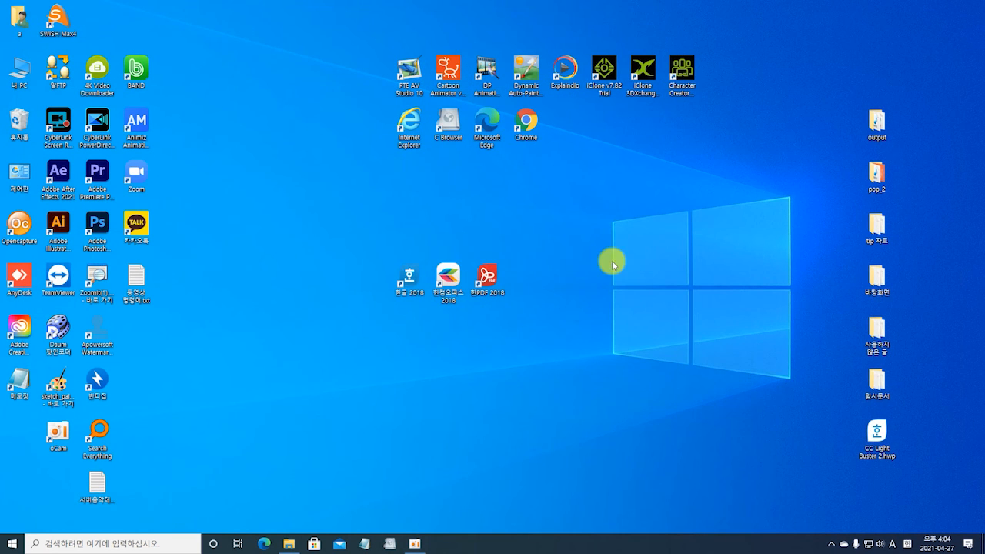
double_click(408, 280)
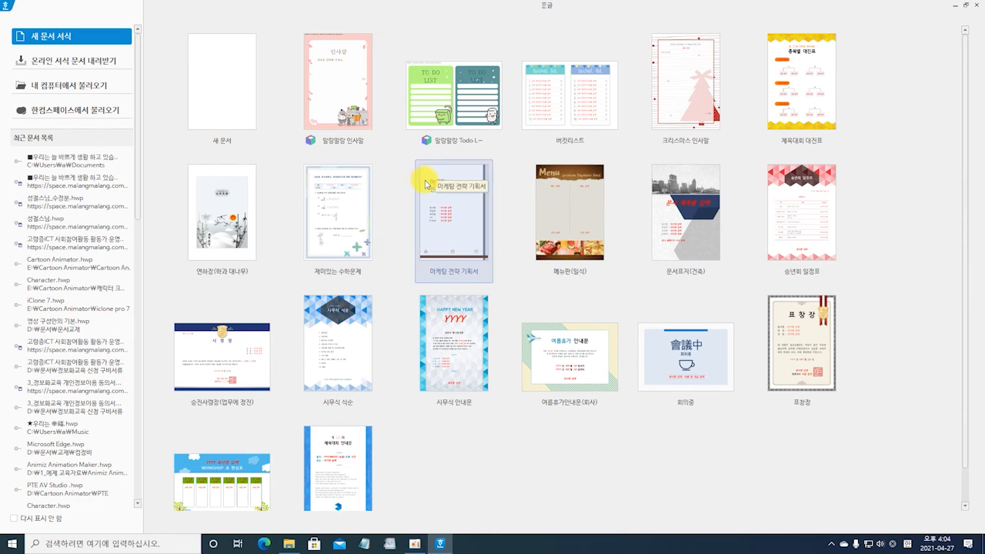
click(71, 112)
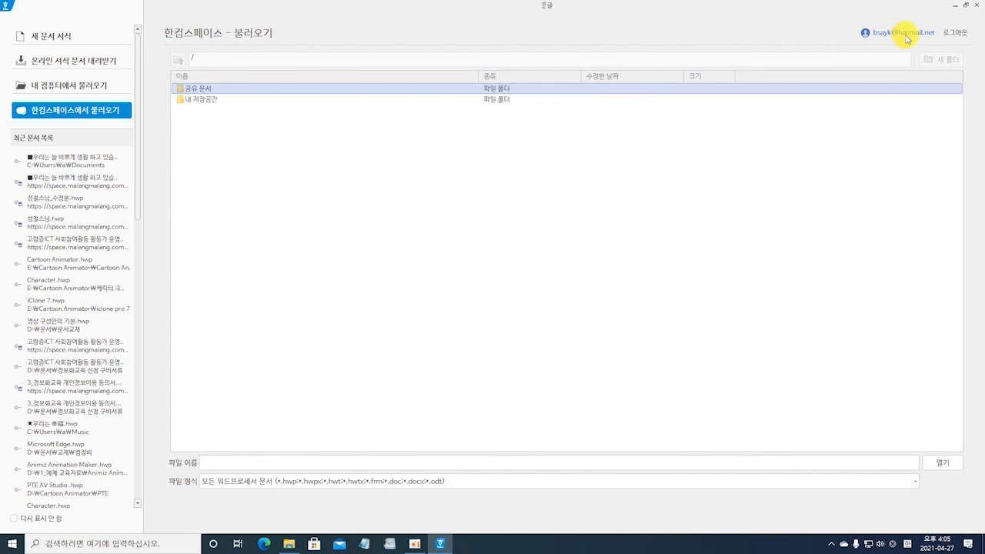
click(185, 102)
double_click(185, 103)
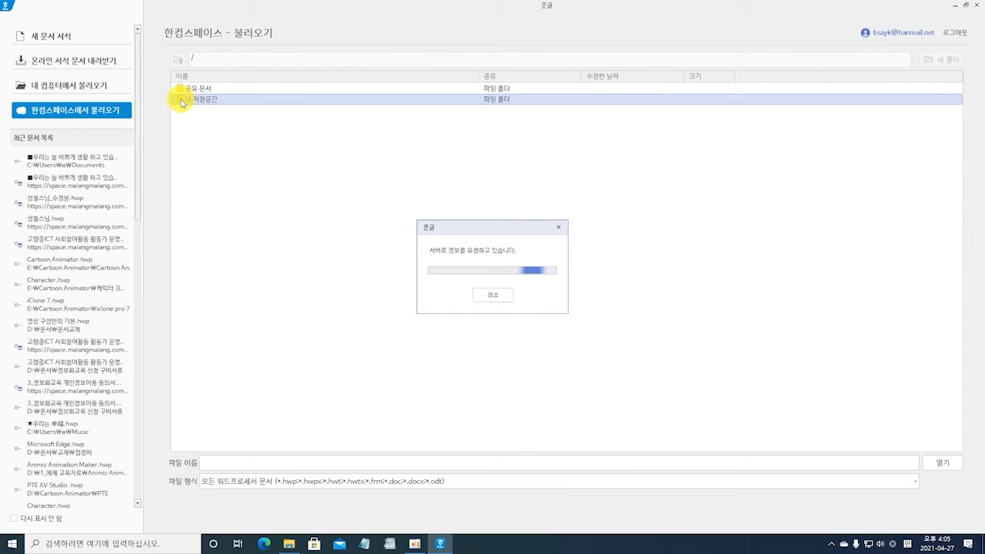
click(237, 91)
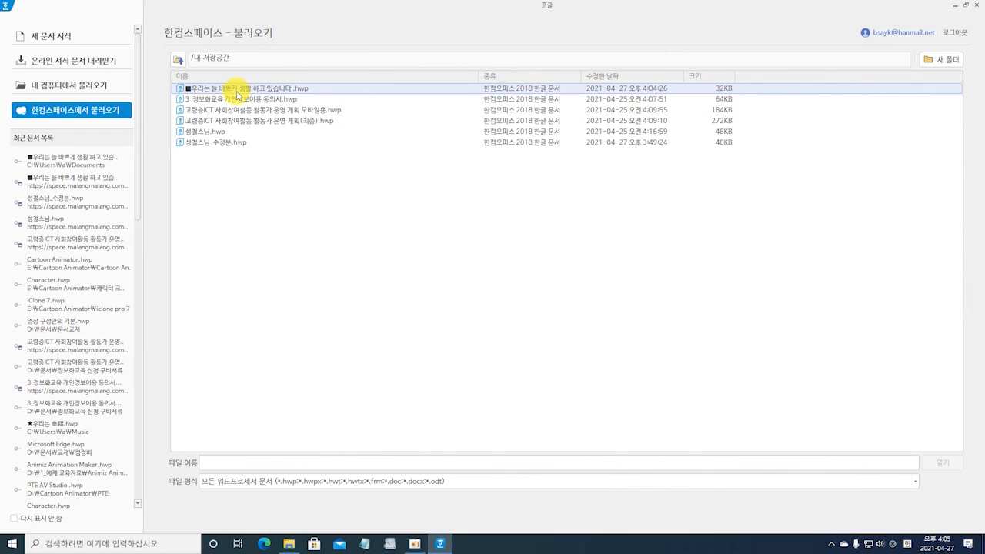
click(237, 93)
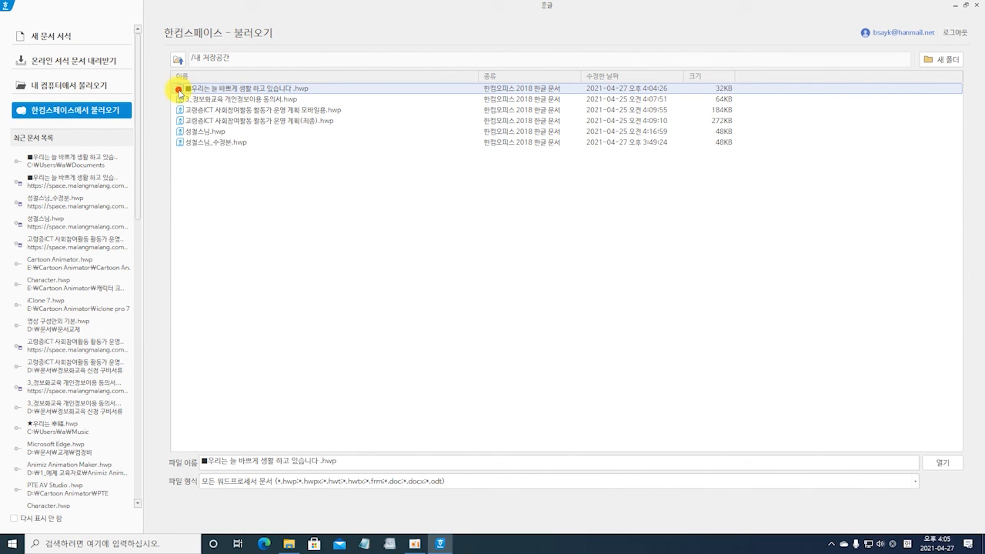
double_click(180, 88)
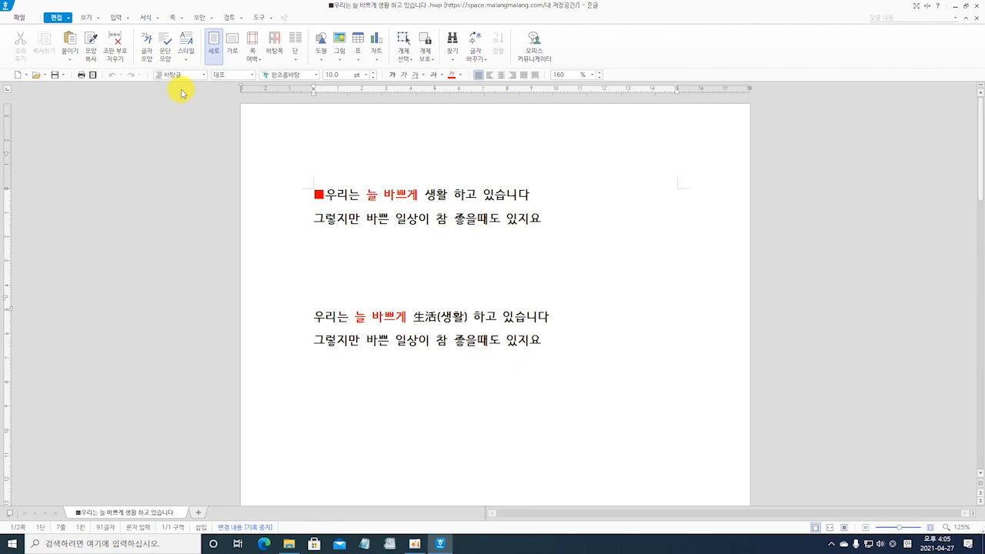
Draw a rectangle about 44 mm wide and 14 mm high in the blank space between the two text paragraphs
click(322, 240)
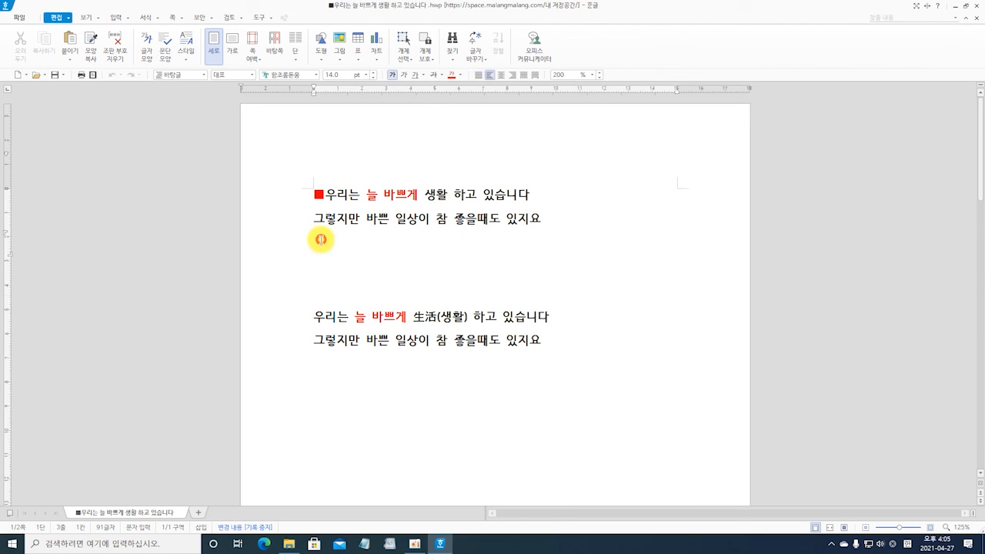
click(321, 48)
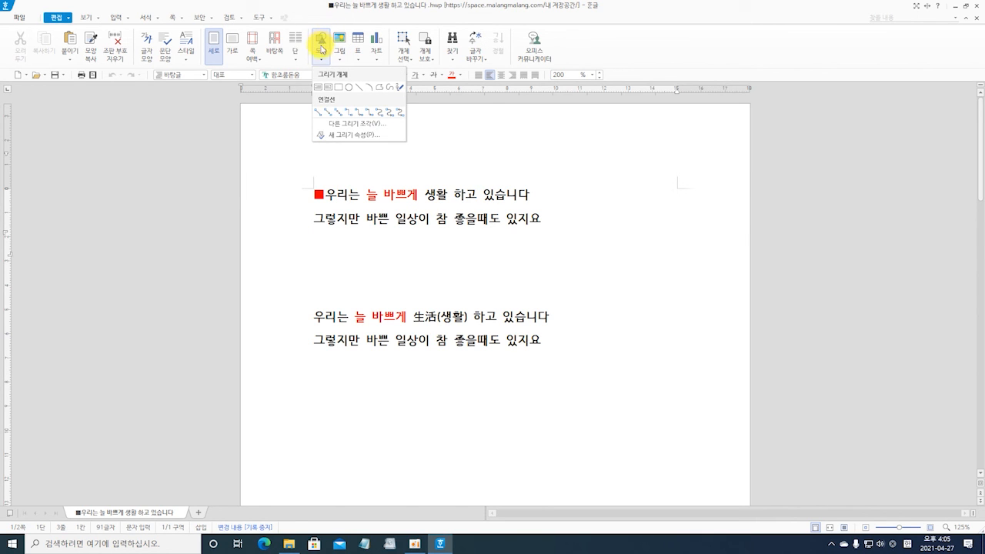
click(339, 87)
drag(320, 250, 425, 282)
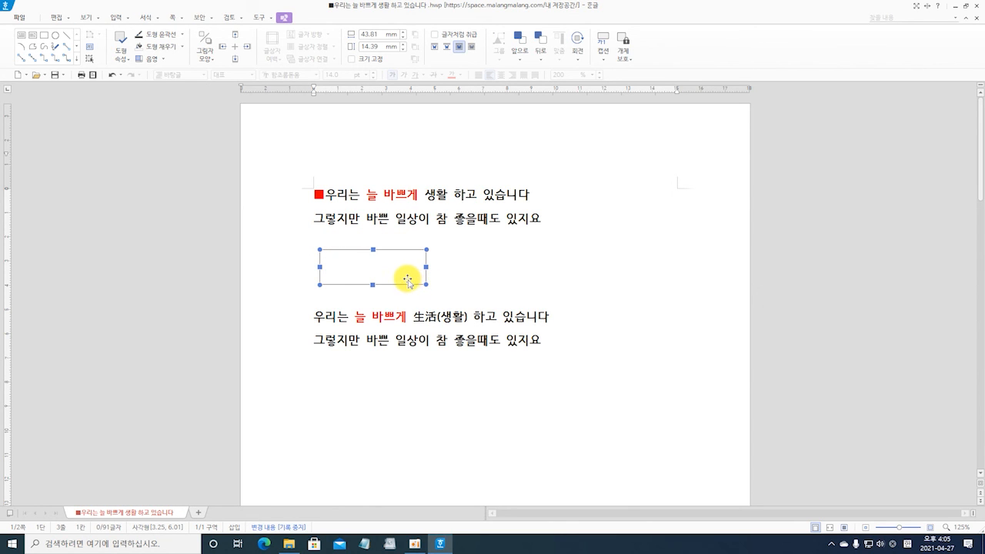
click(448, 274)
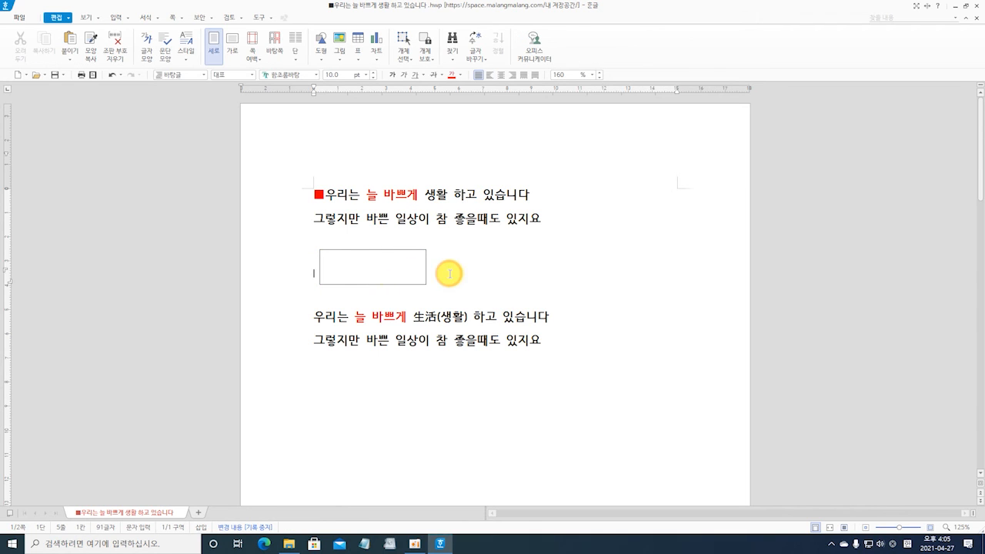
Save the document to 내 저장공간 in 한컴스페이스, overwriting "■우리는 늘 바쁘게 생활 하고 있습니다 .hwp", and close 한글
click(14, 17)
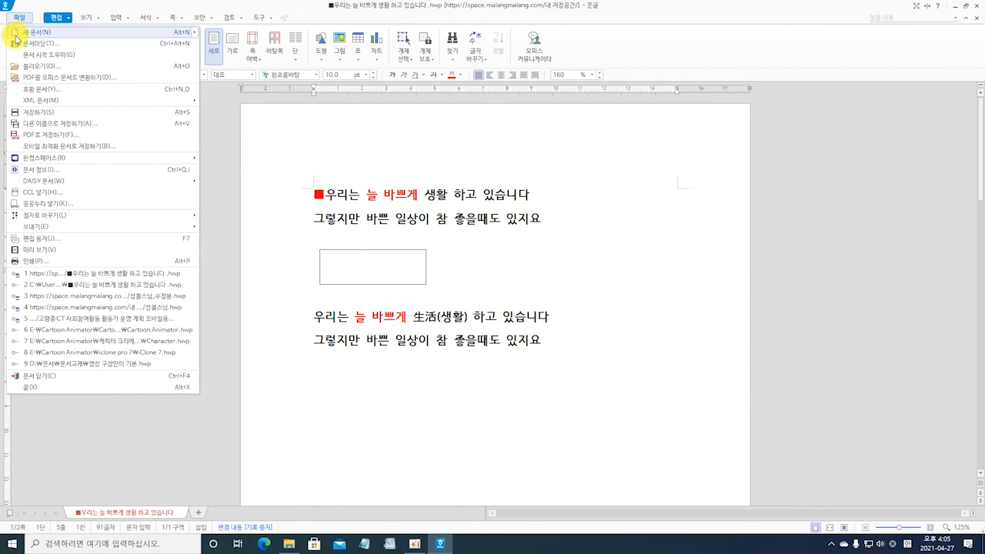
click(55, 162)
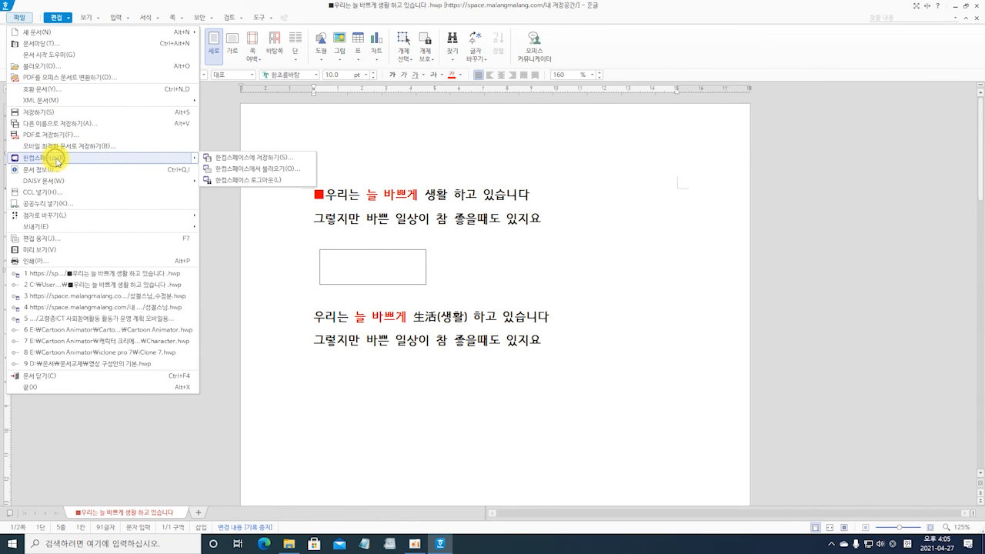
click(217, 163)
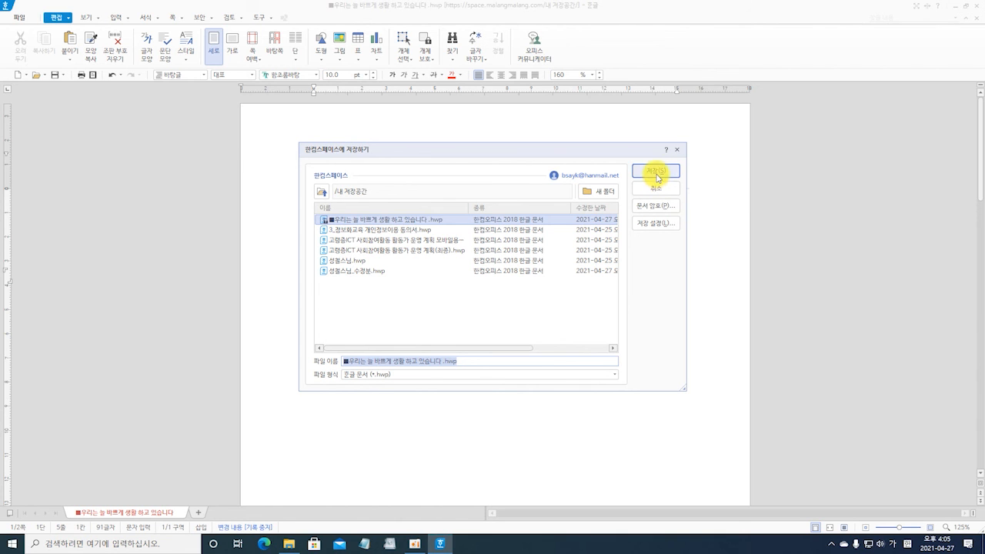
click(656, 170)
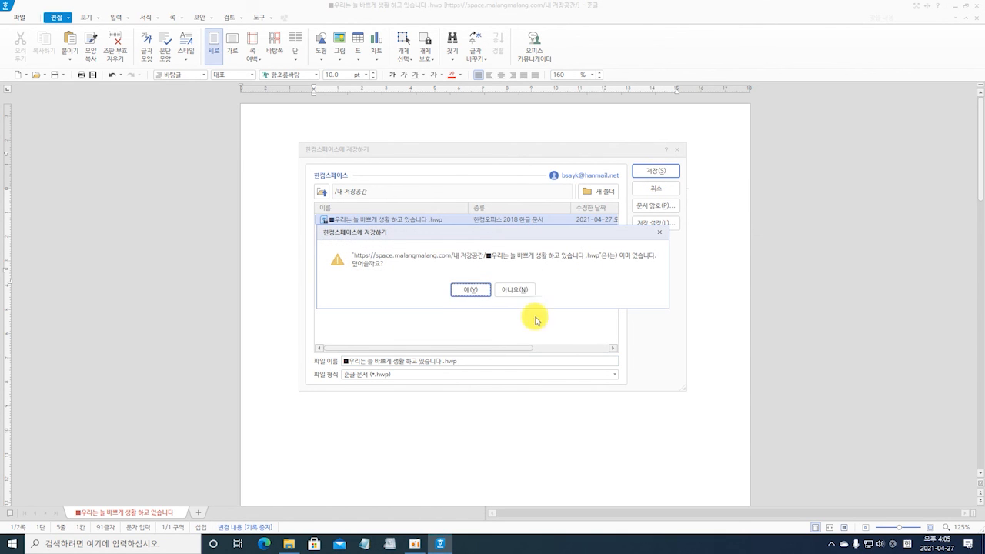
click(472, 288)
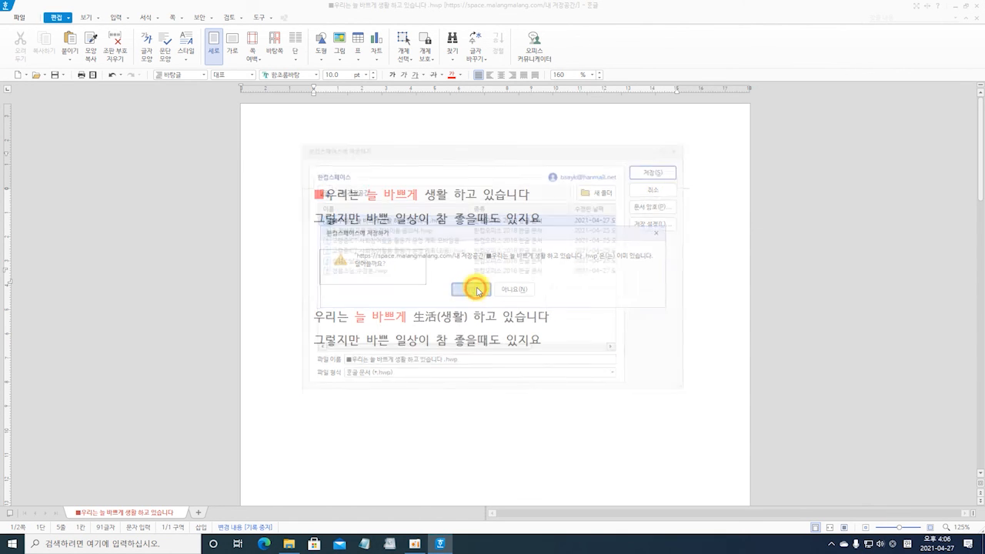
click(978, 6)
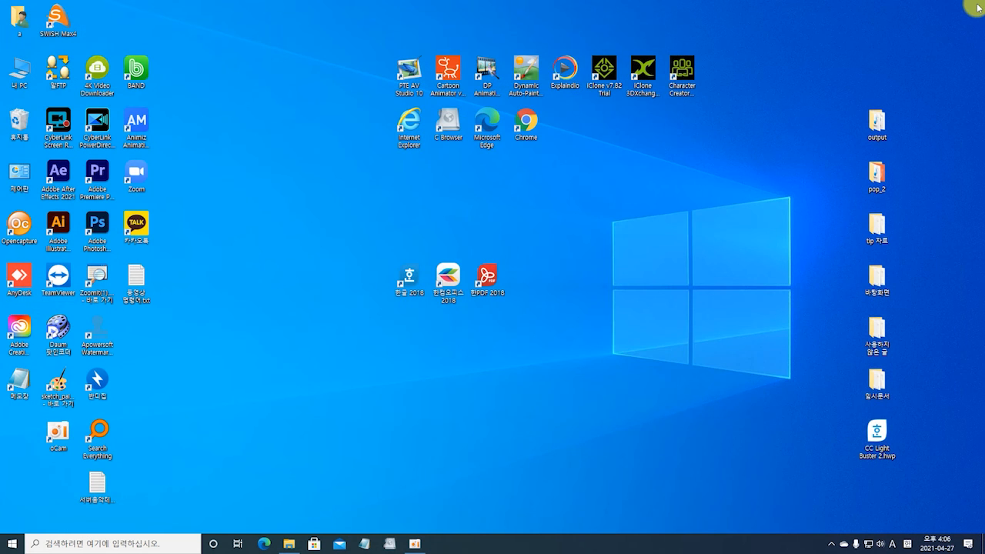